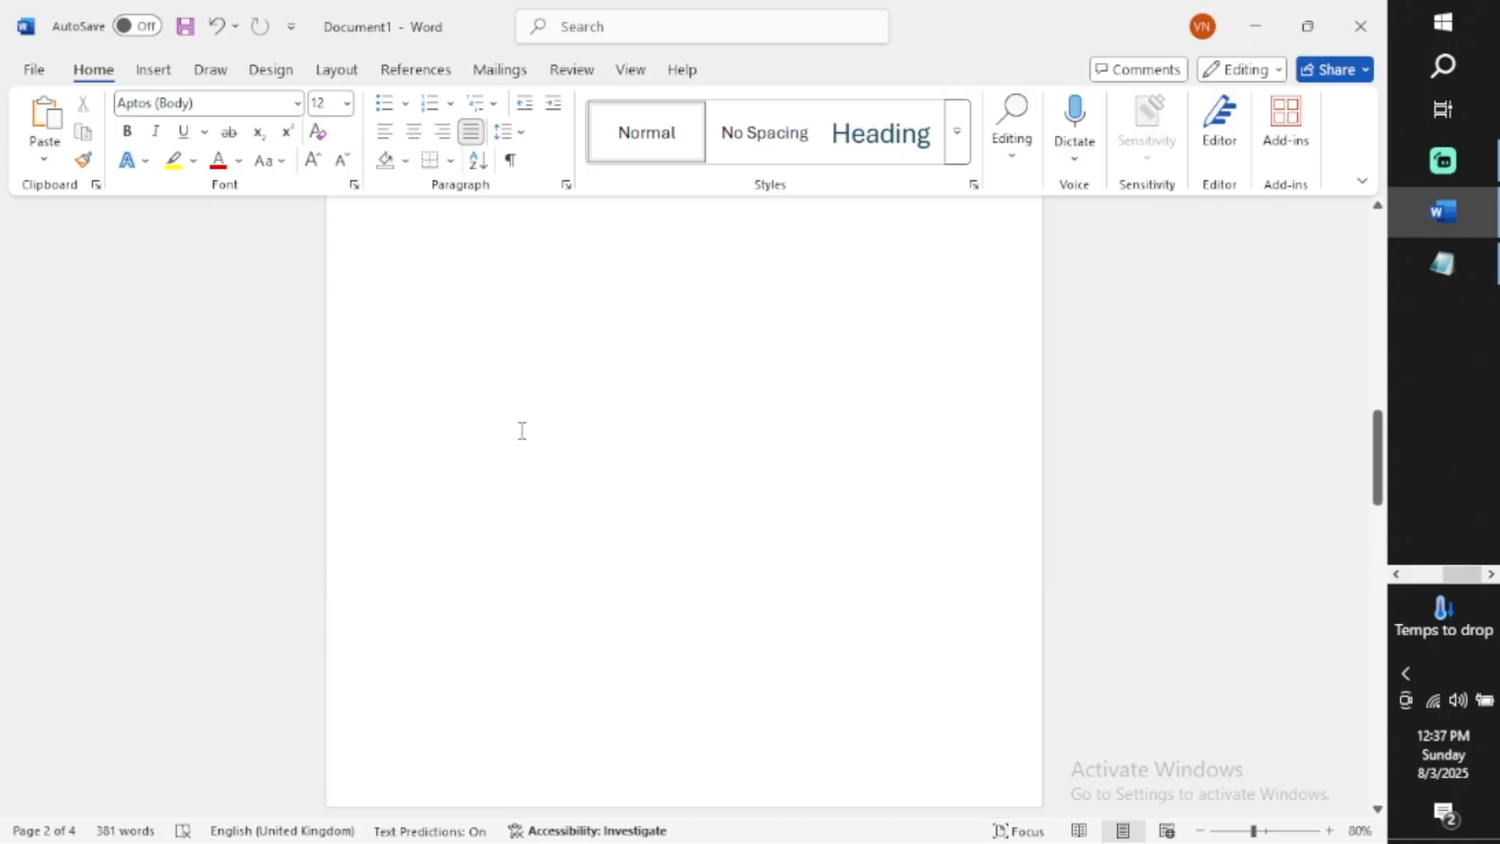
Insert Plain Number 2 page numbers, centred at the bottom of every page
scroll(522, 430, down, 4)
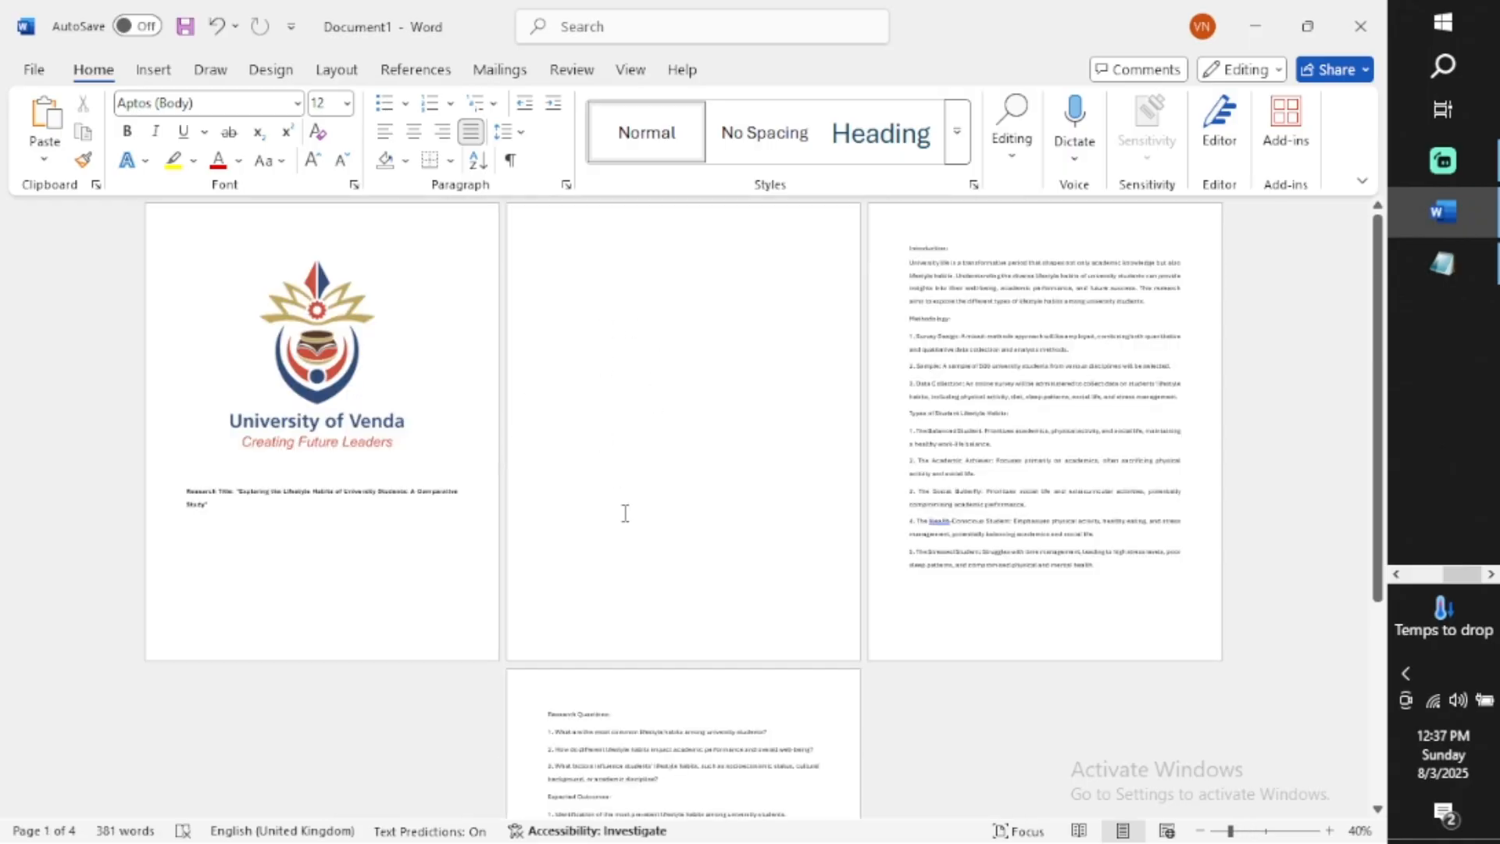
scroll(641, 461, down, 5)
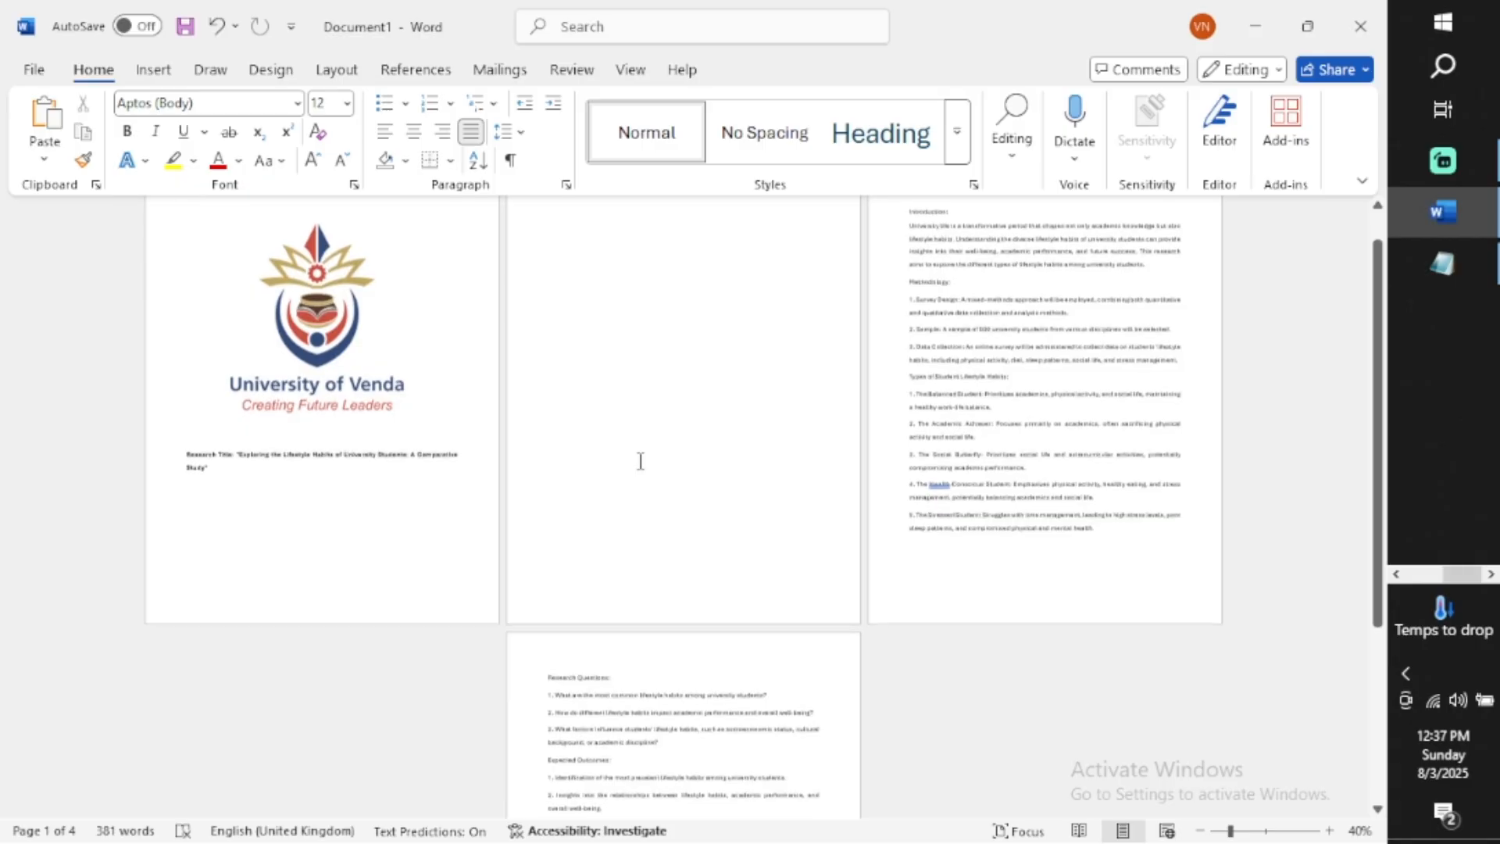
scroll(640, 461, down, 4)
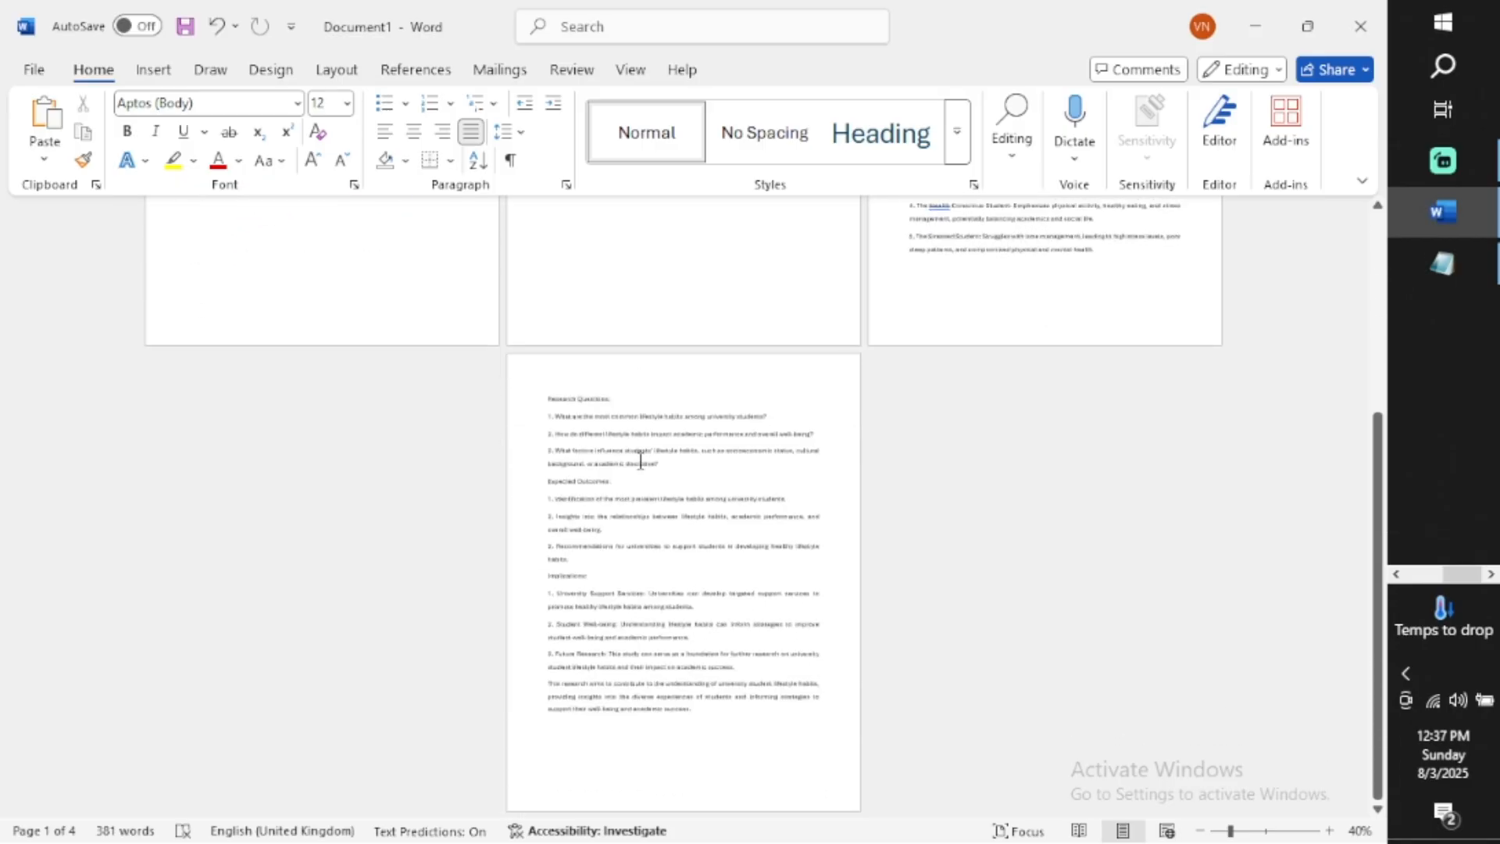
scroll(641, 461, up, 9)
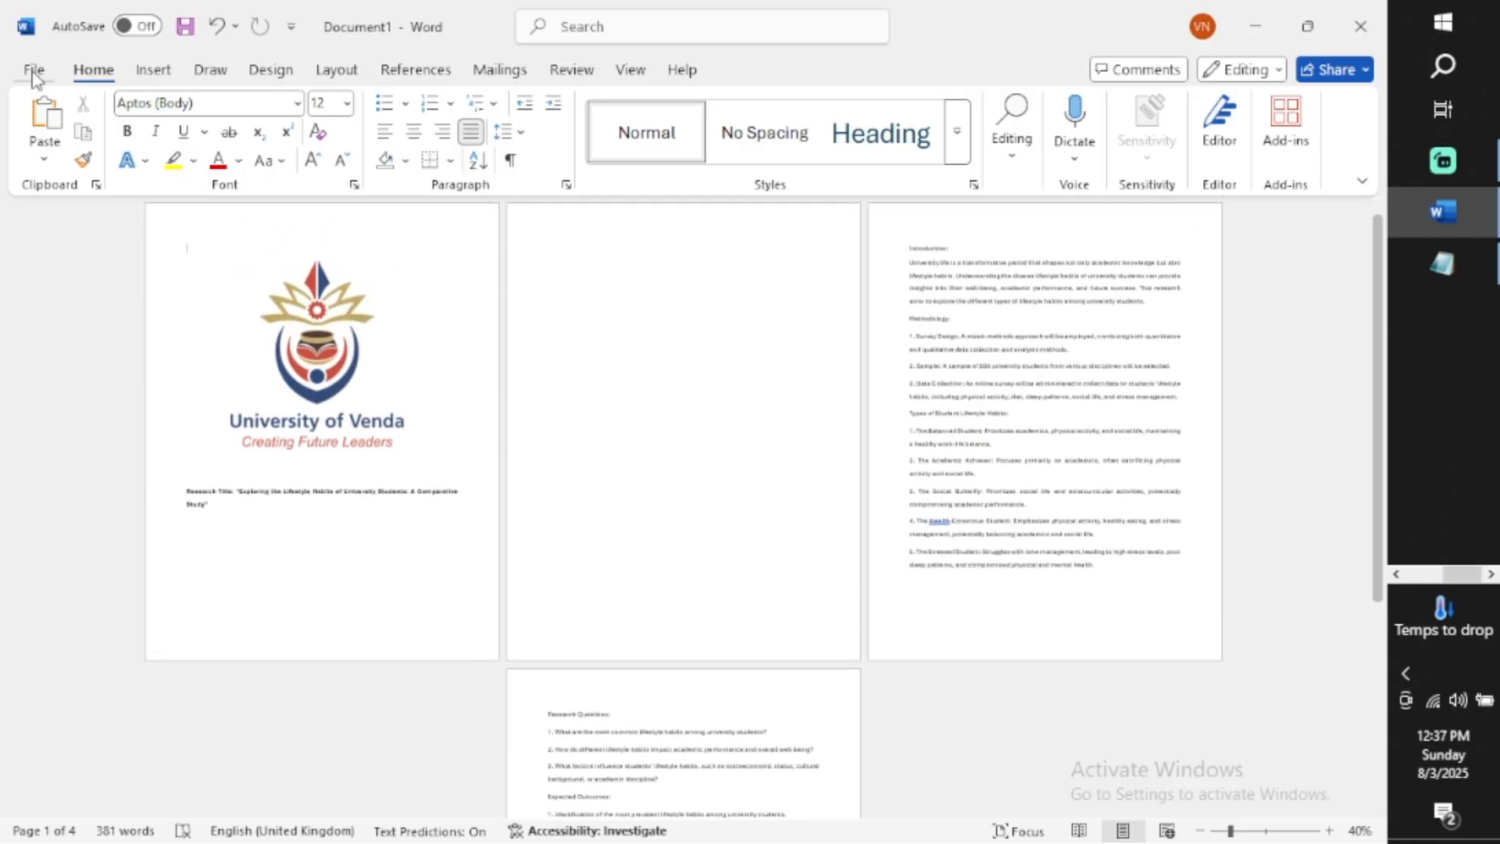
click(154, 70)
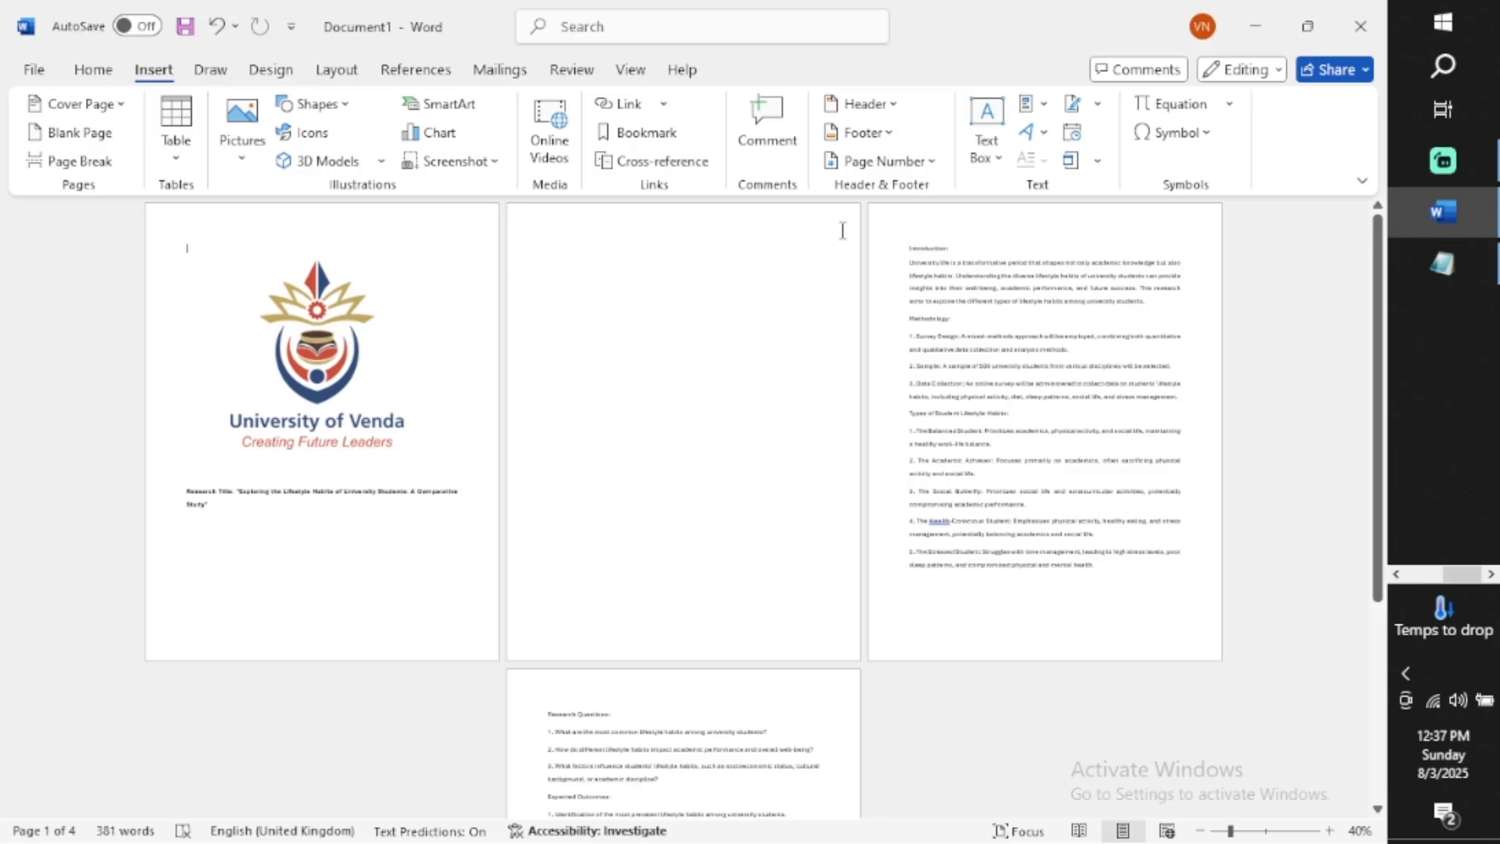
click(928, 165)
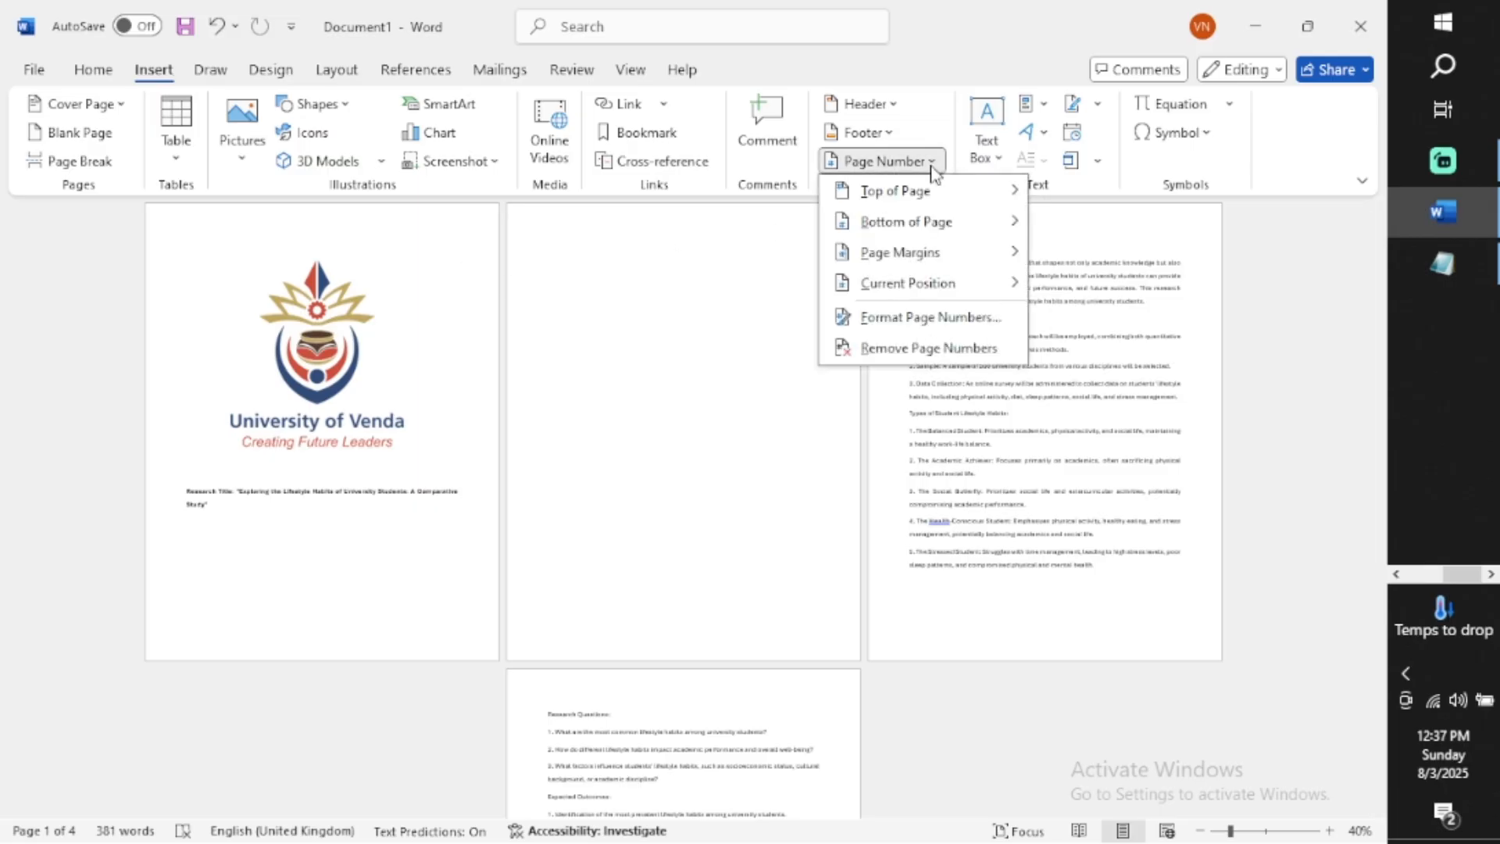
mouse_move(927, 228)
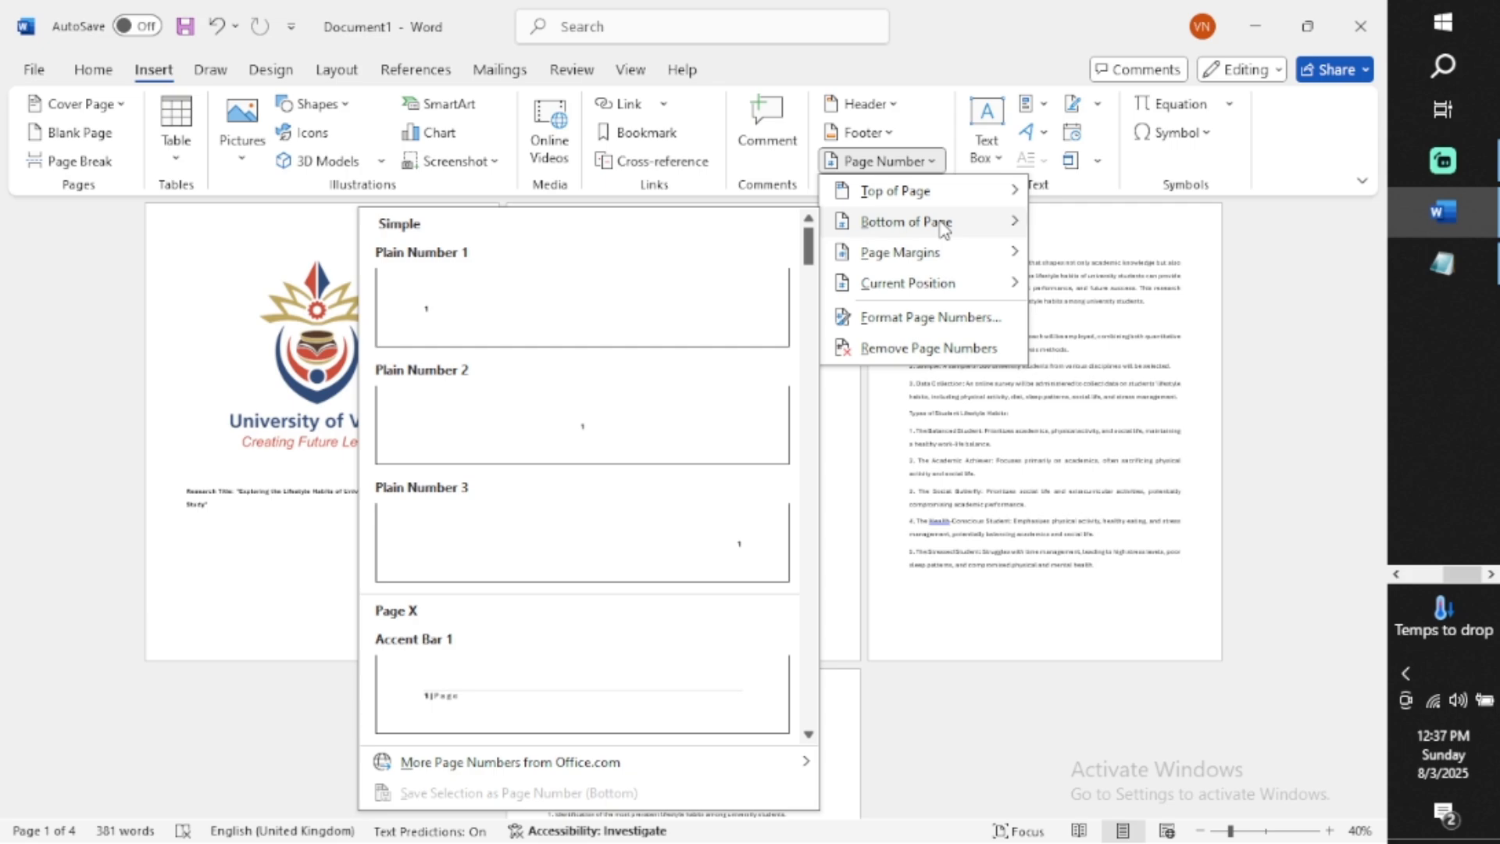
click(592, 431)
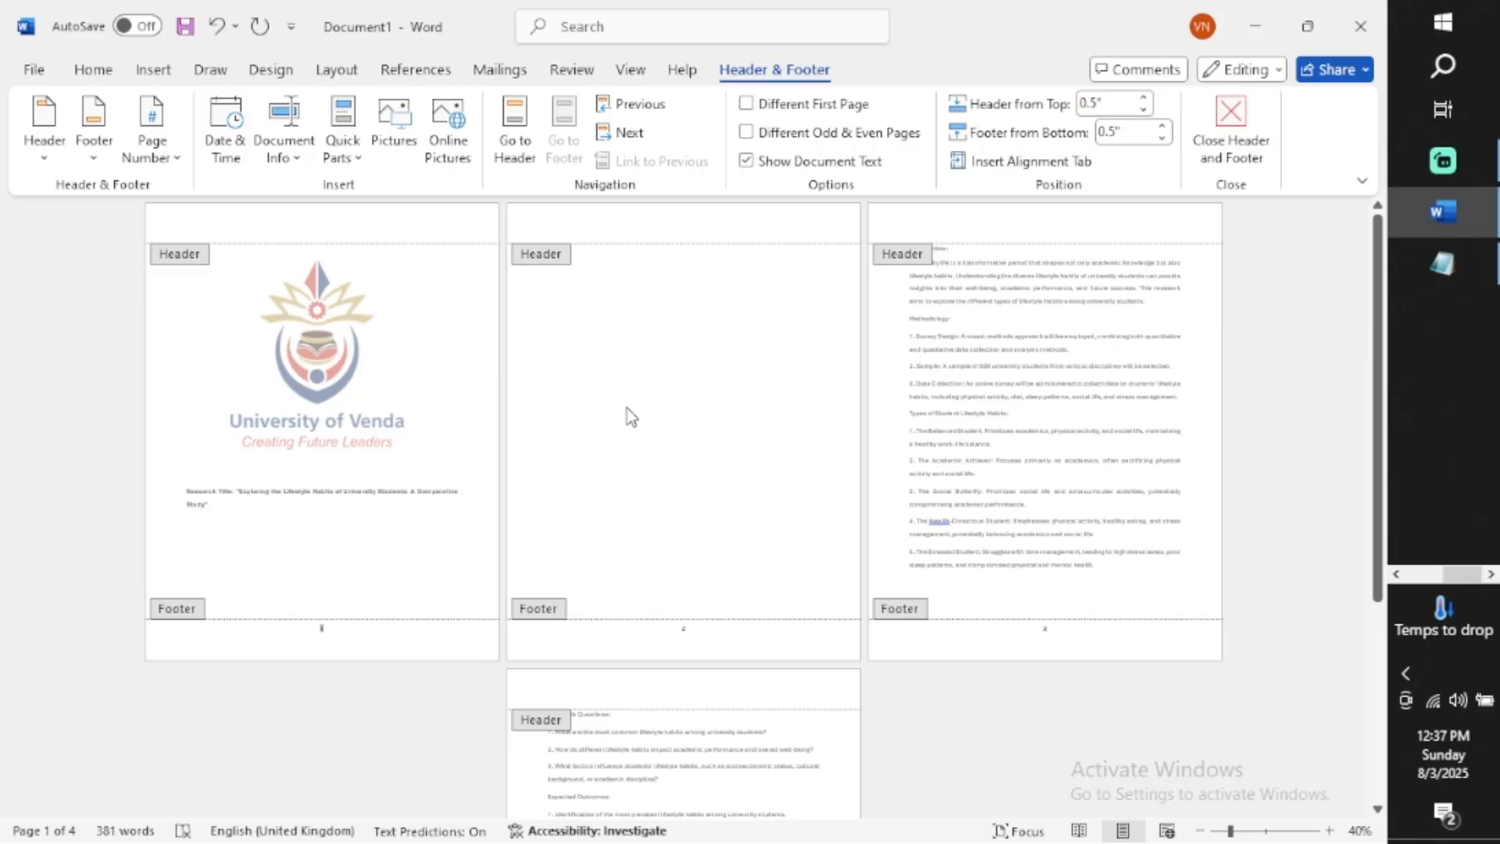
Review the footer page numbers across the pages and close header and footer editing
scroll(632, 416, down, 1)
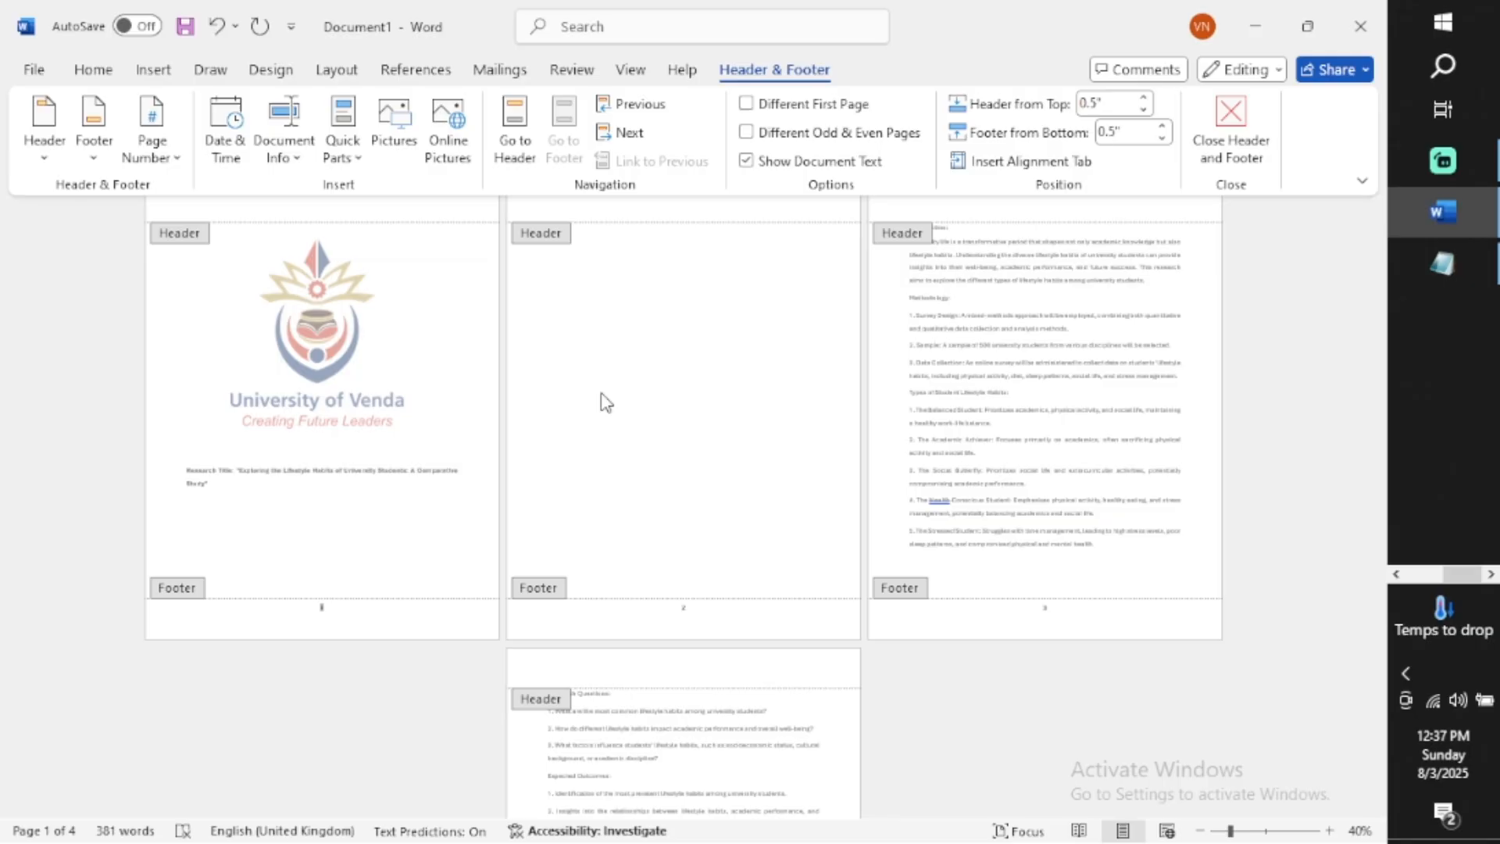
scroll(452, 577, up, 2)
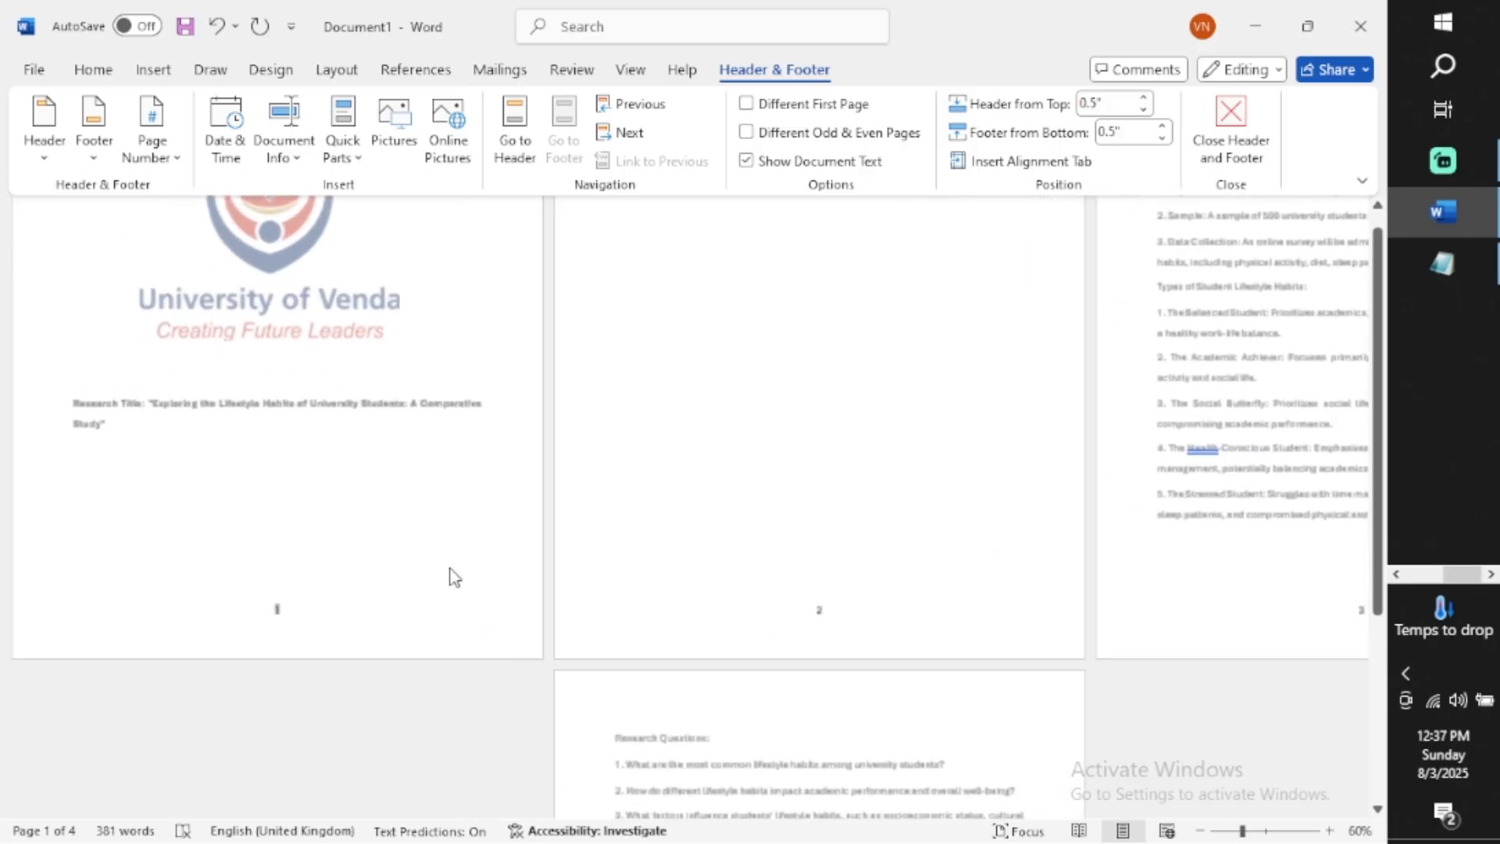
scroll(453, 577, up, 3)
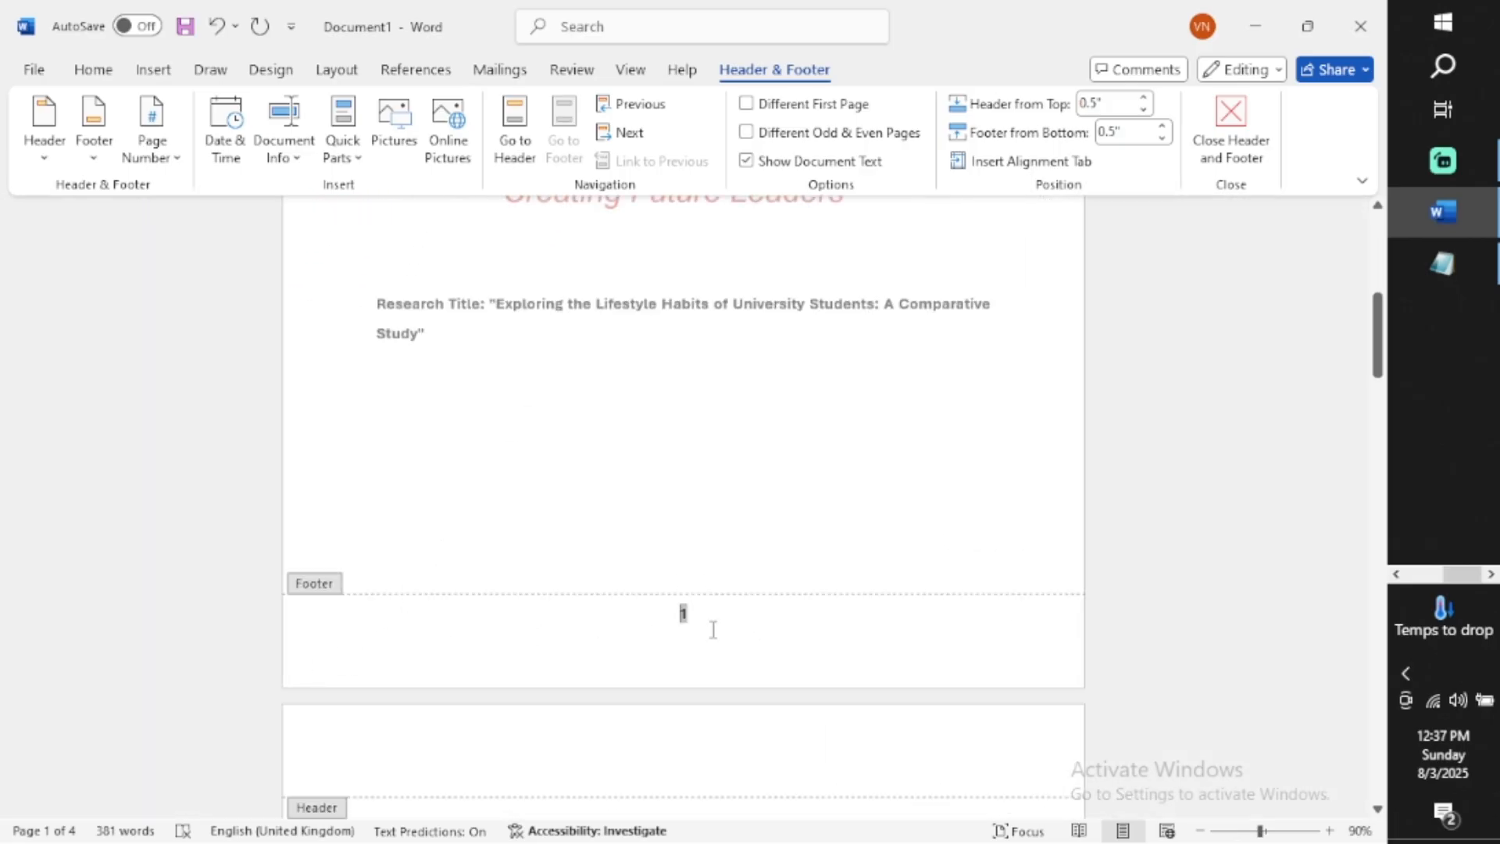
scroll(702, 621, down, 10)
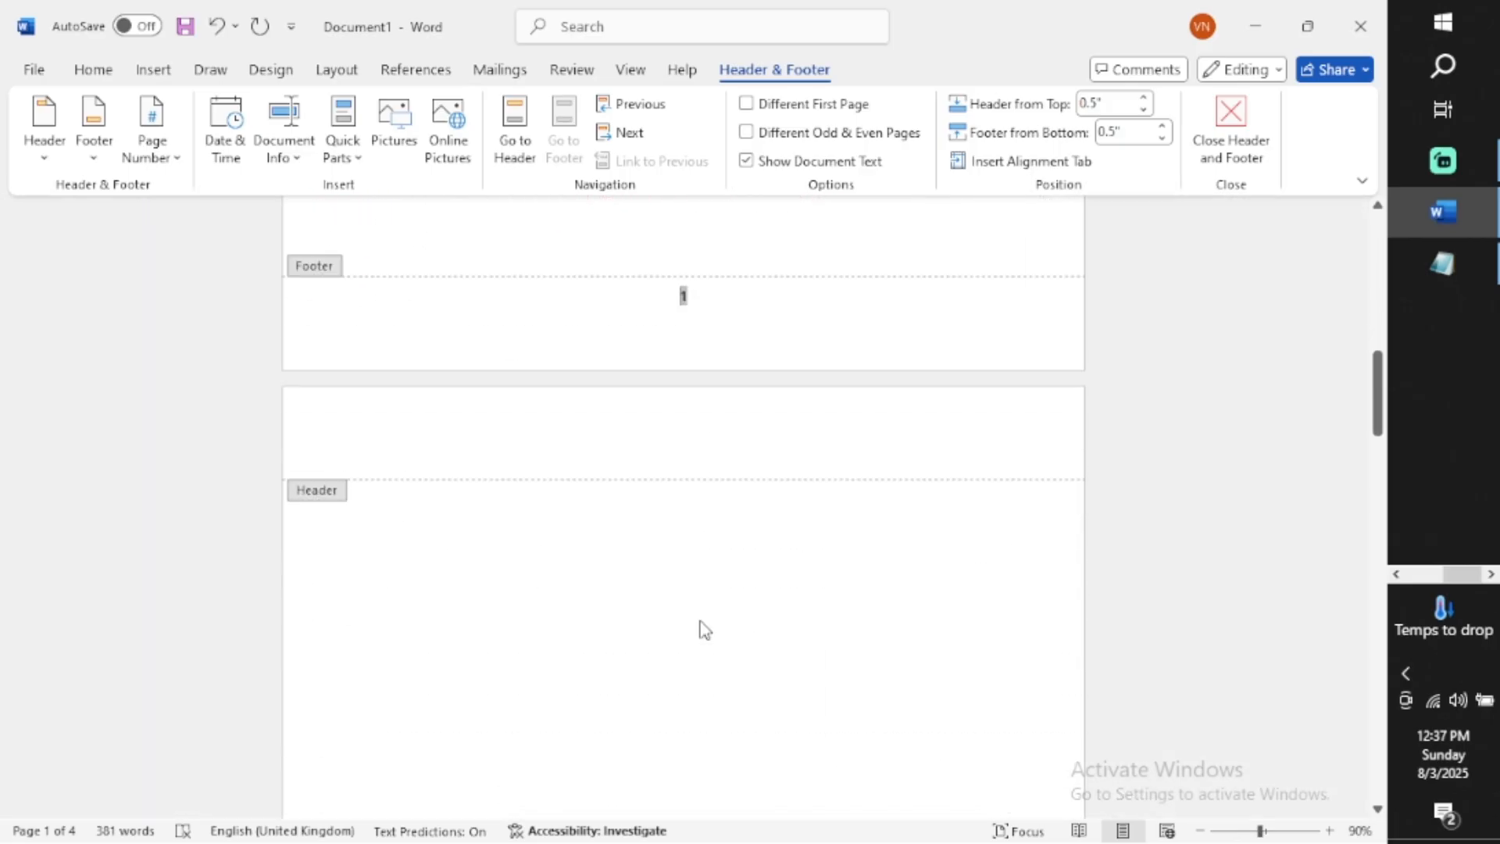
scroll(704, 630, down, 15)
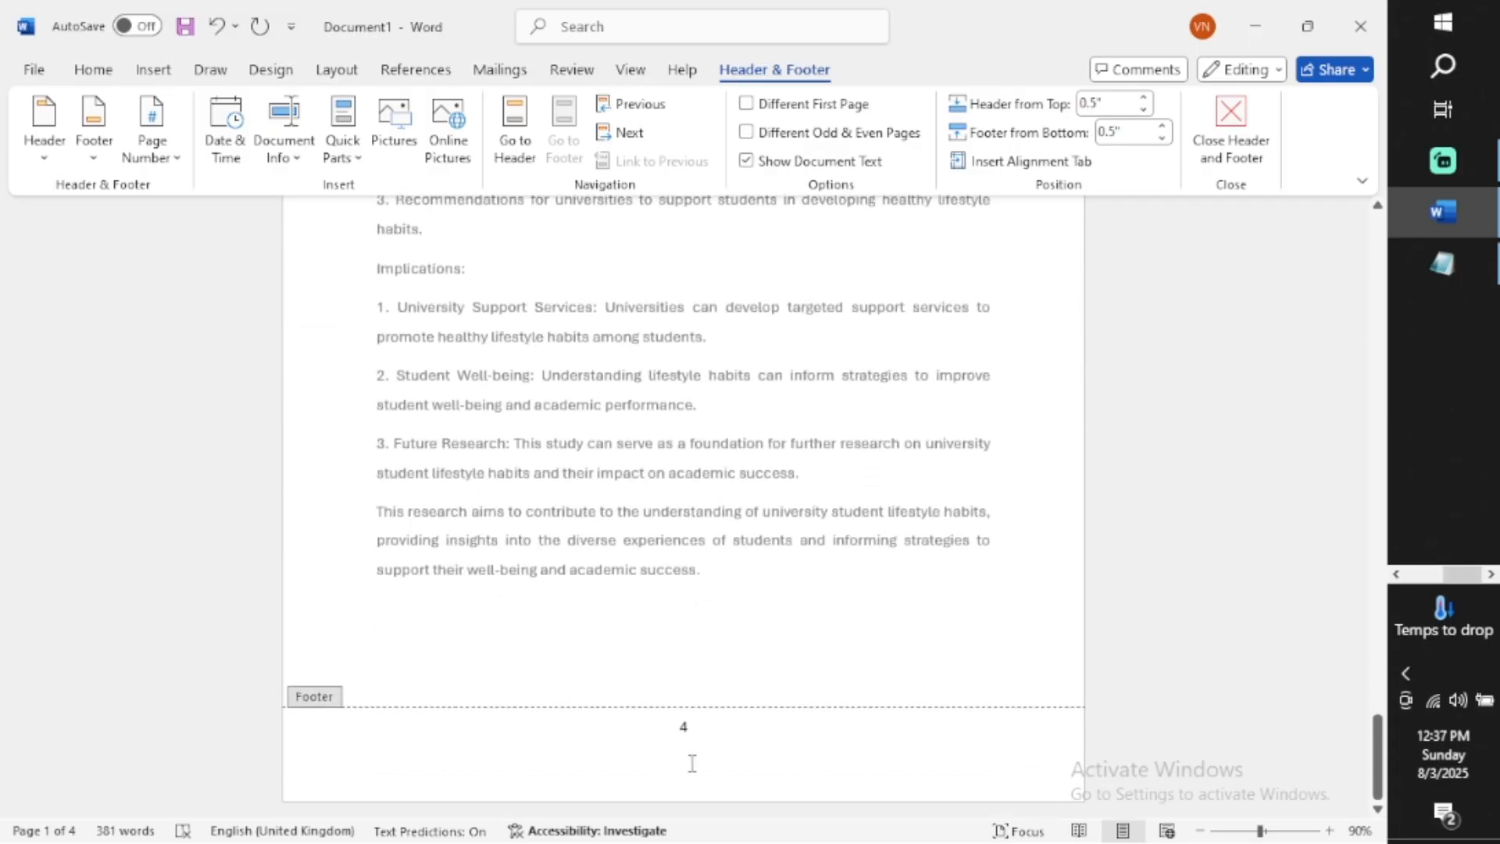
scroll(693, 766, up, 20)
scroll(693, 771, up, 5)
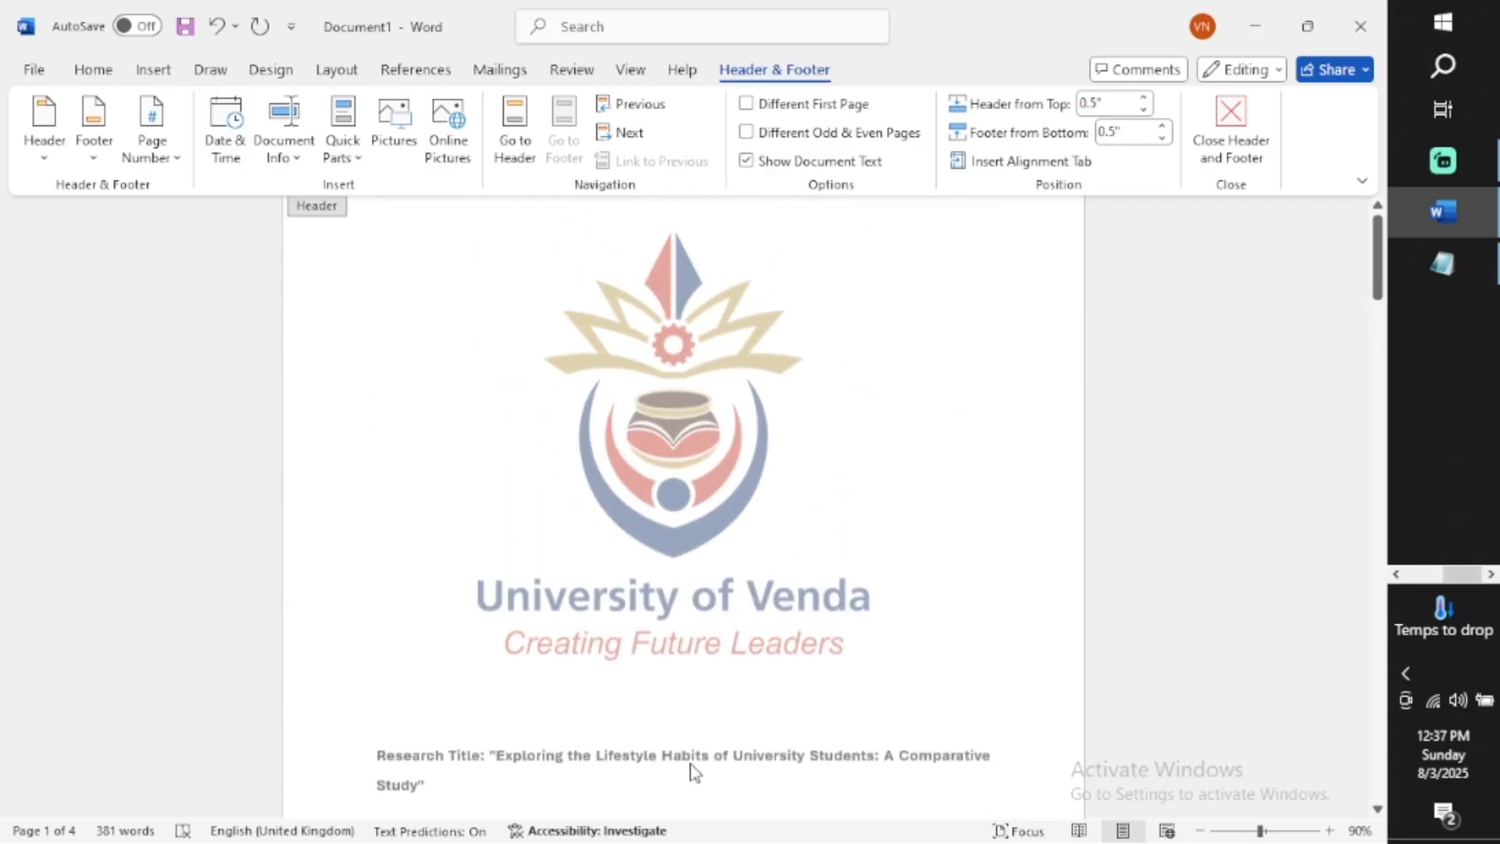
right_click(694, 772)
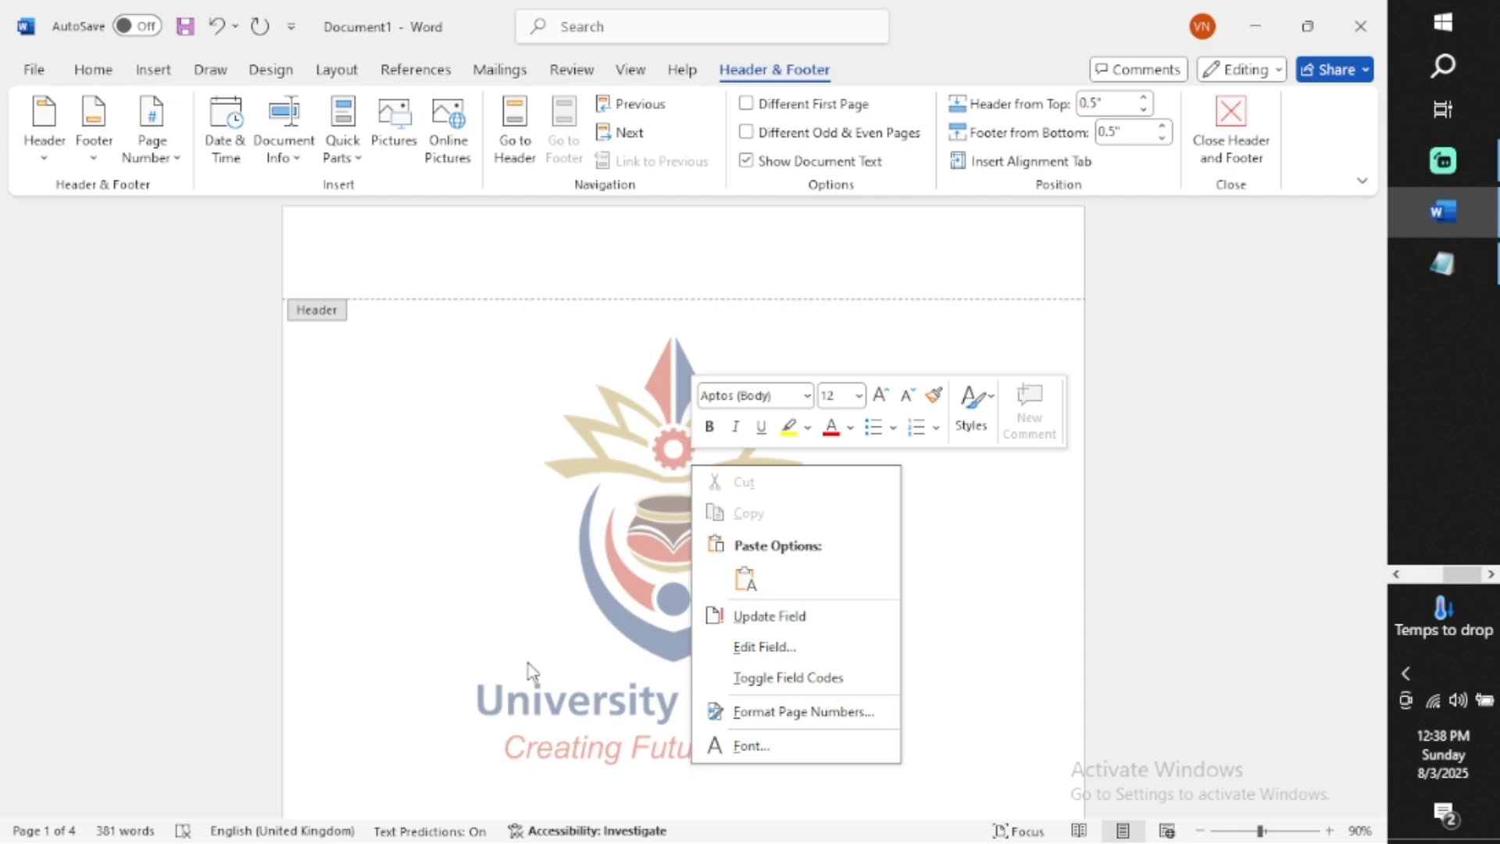
click(267, 634)
double_click(195, 549)
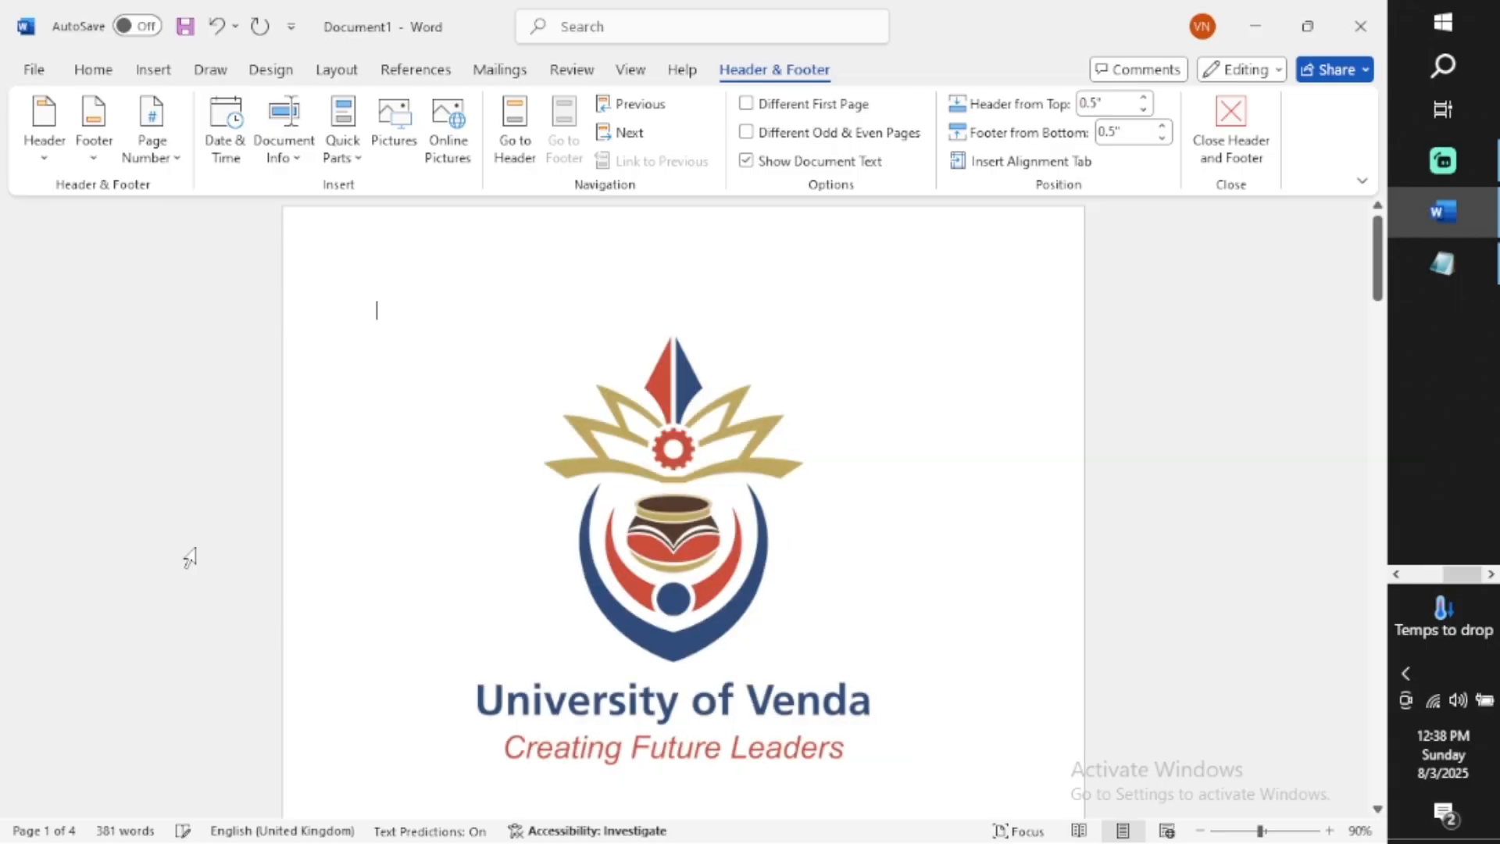
Insert Automatic Table 1 as the table of contents on the blank second page
scroll(660, 545, down, 5)
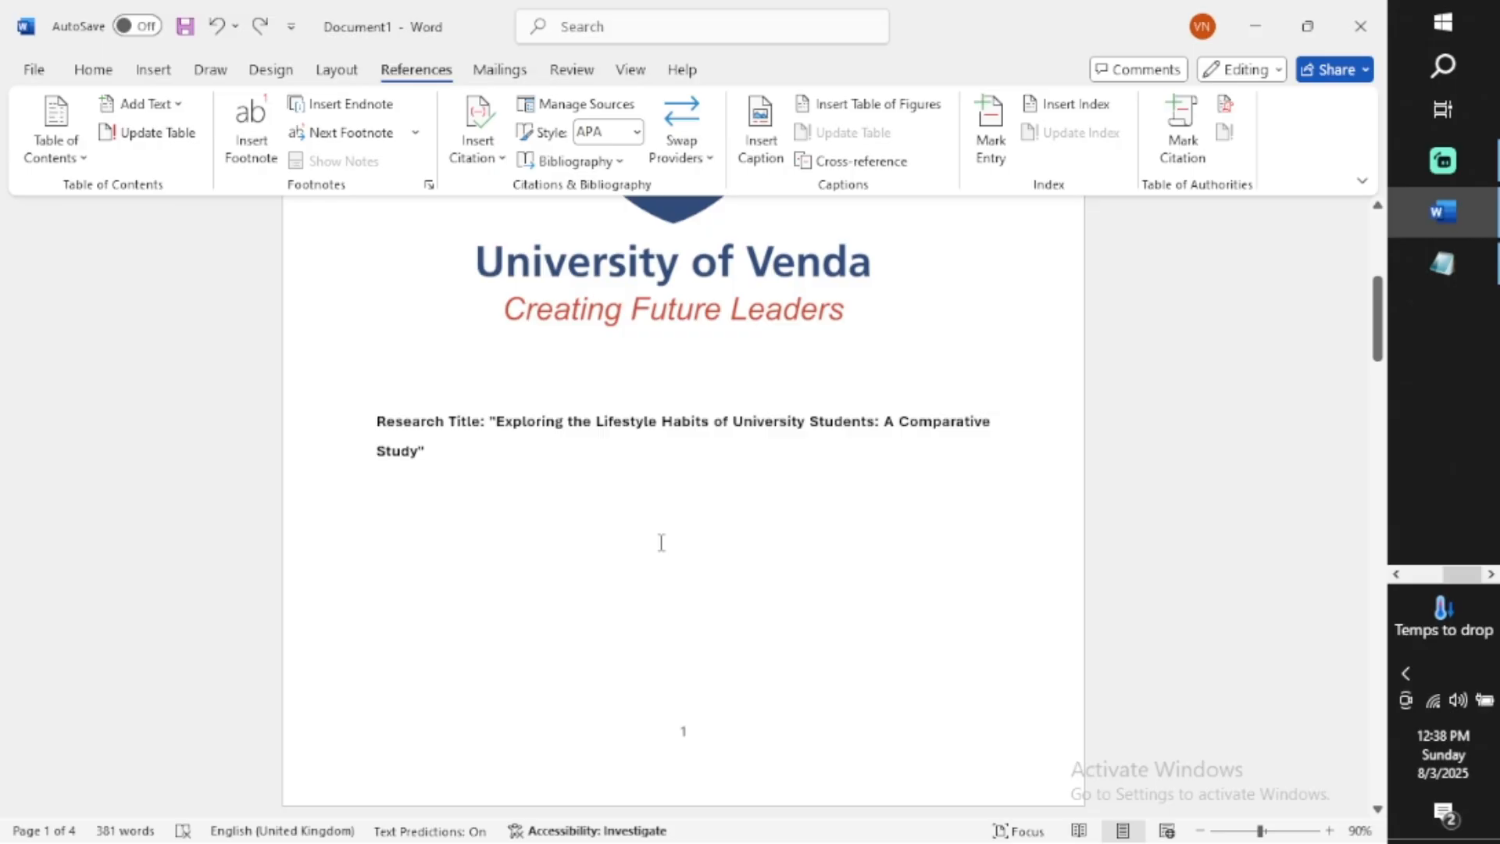
click(49, 148)
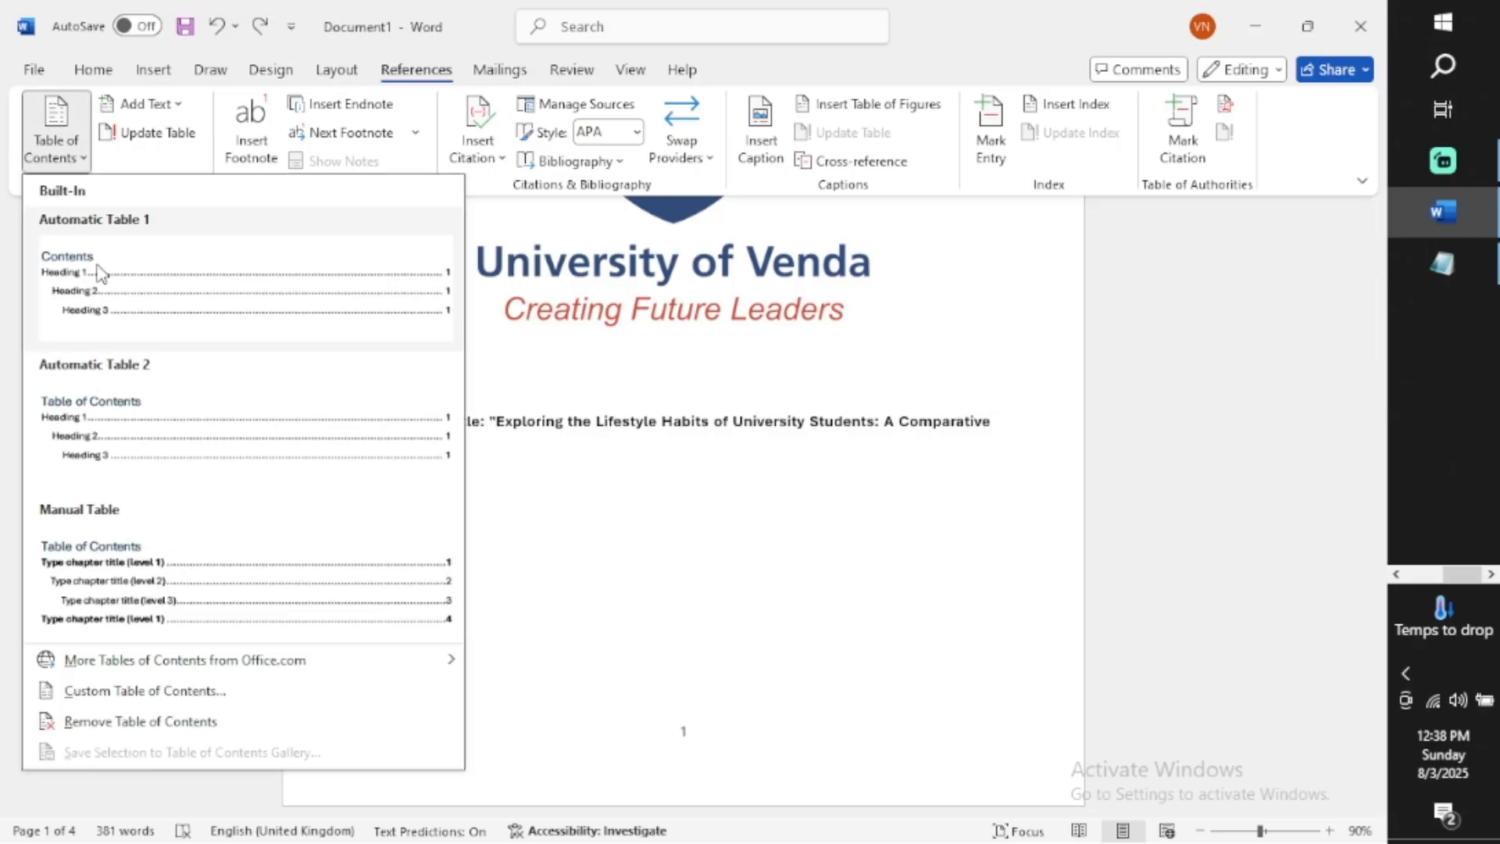
click(647, 565)
scroll(644, 560, down, 8)
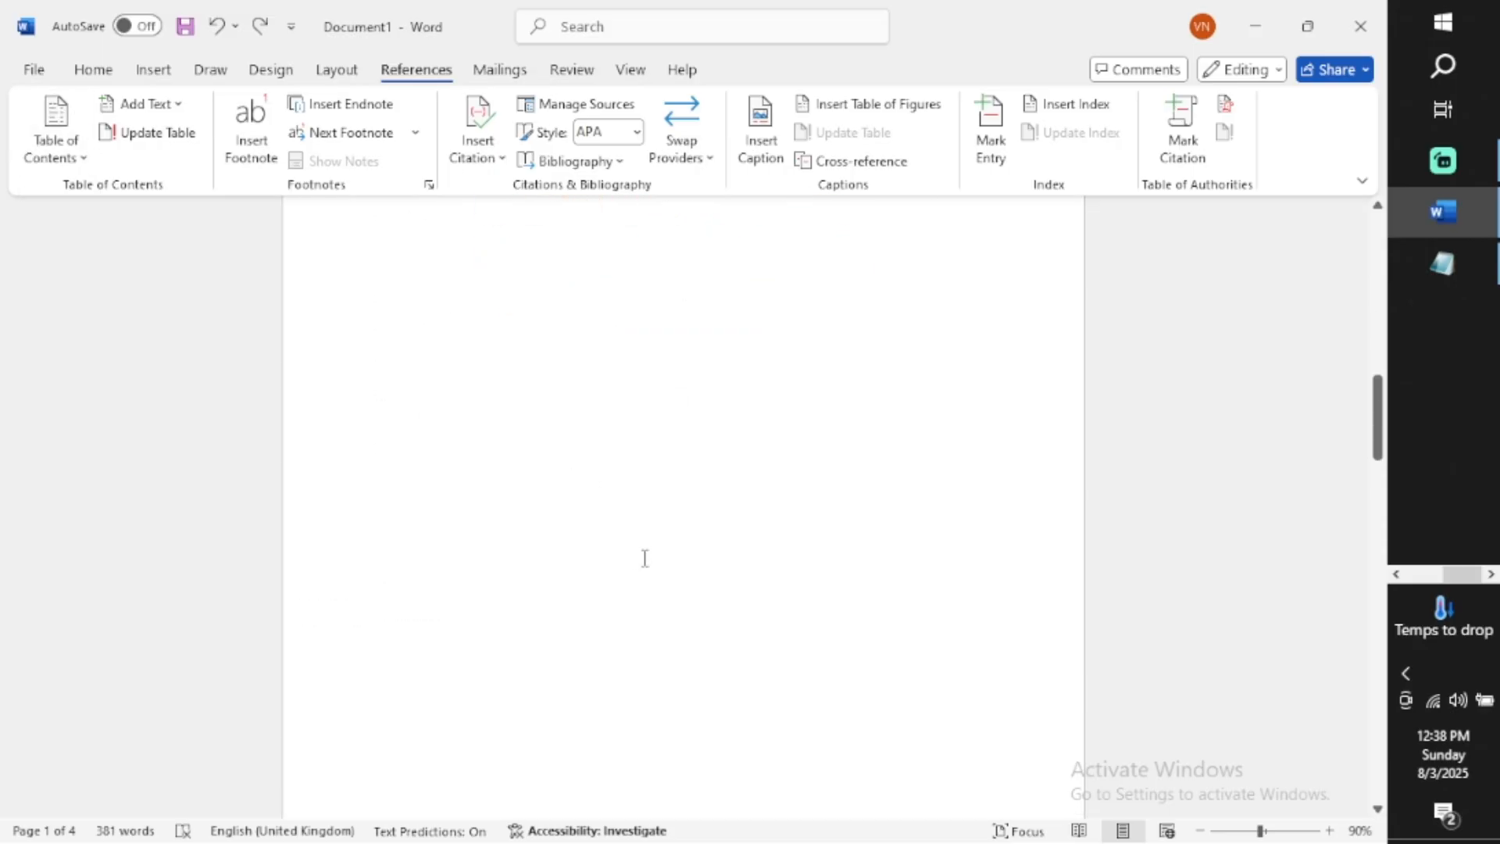
click(461, 389)
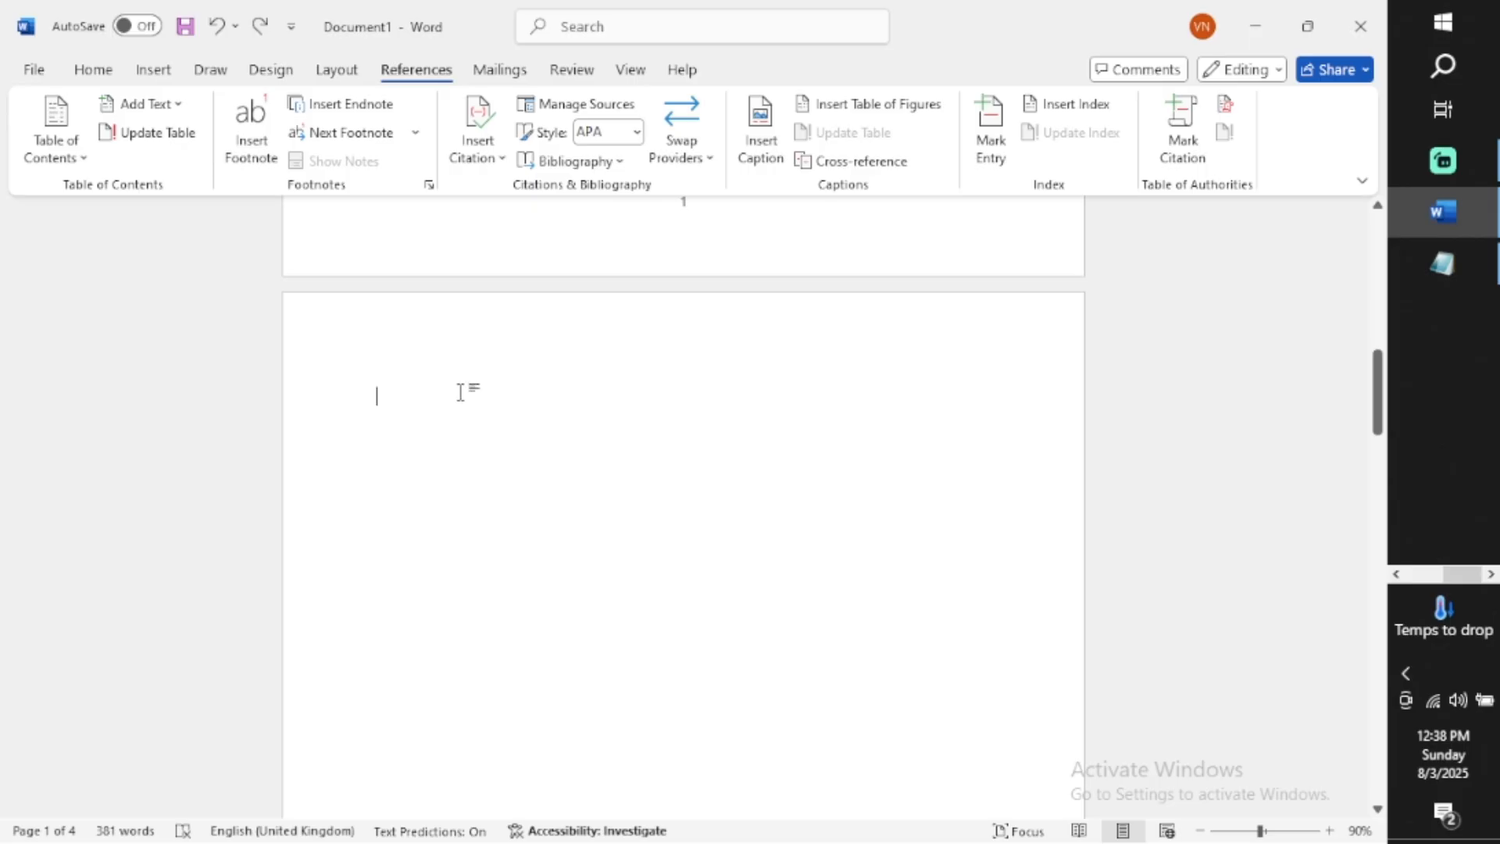
click(55, 141)
click(120, 314)
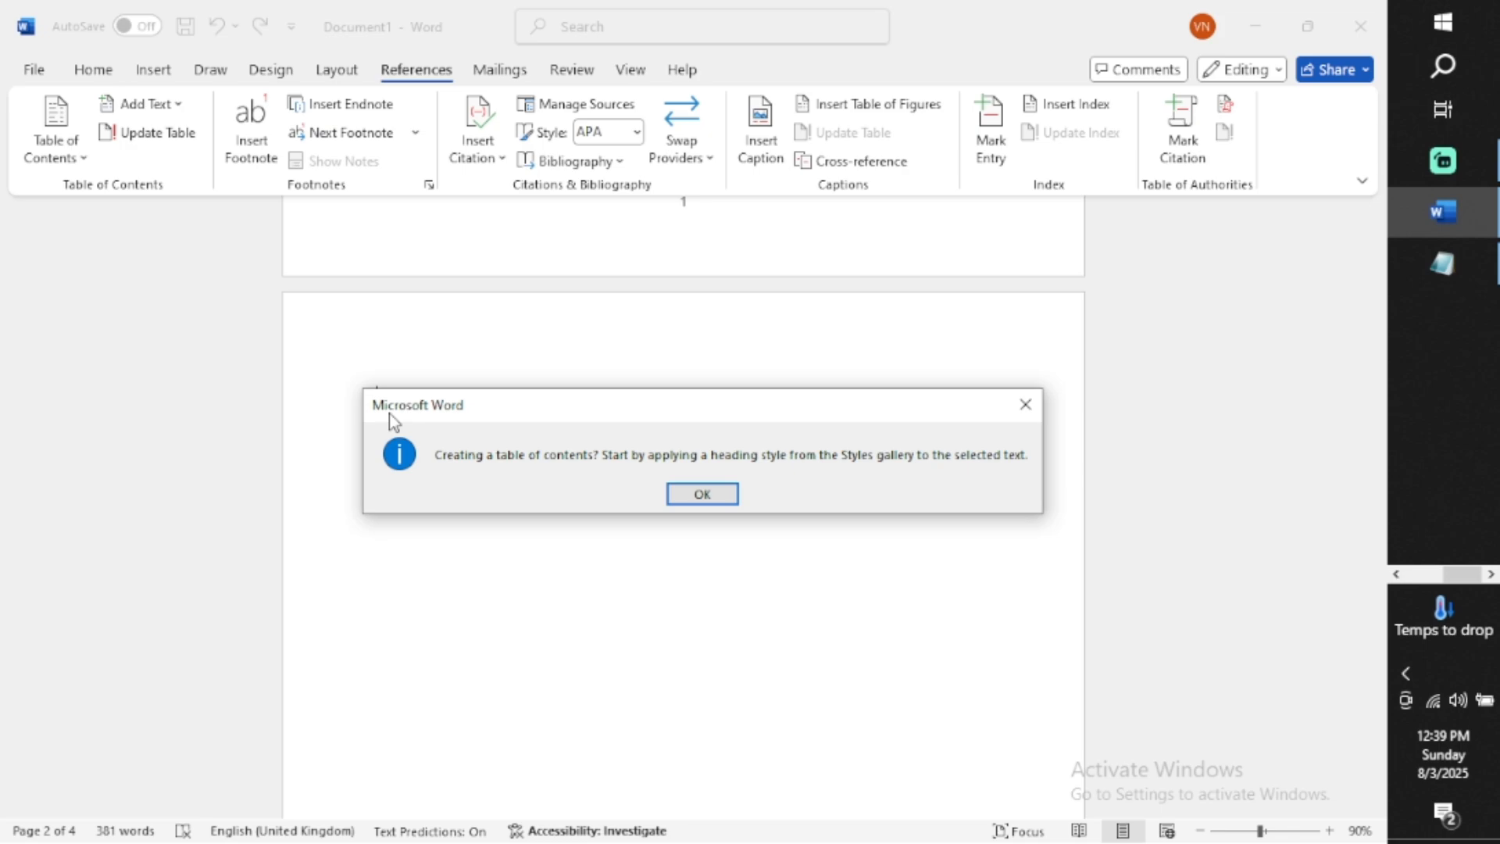
click(679, 495)
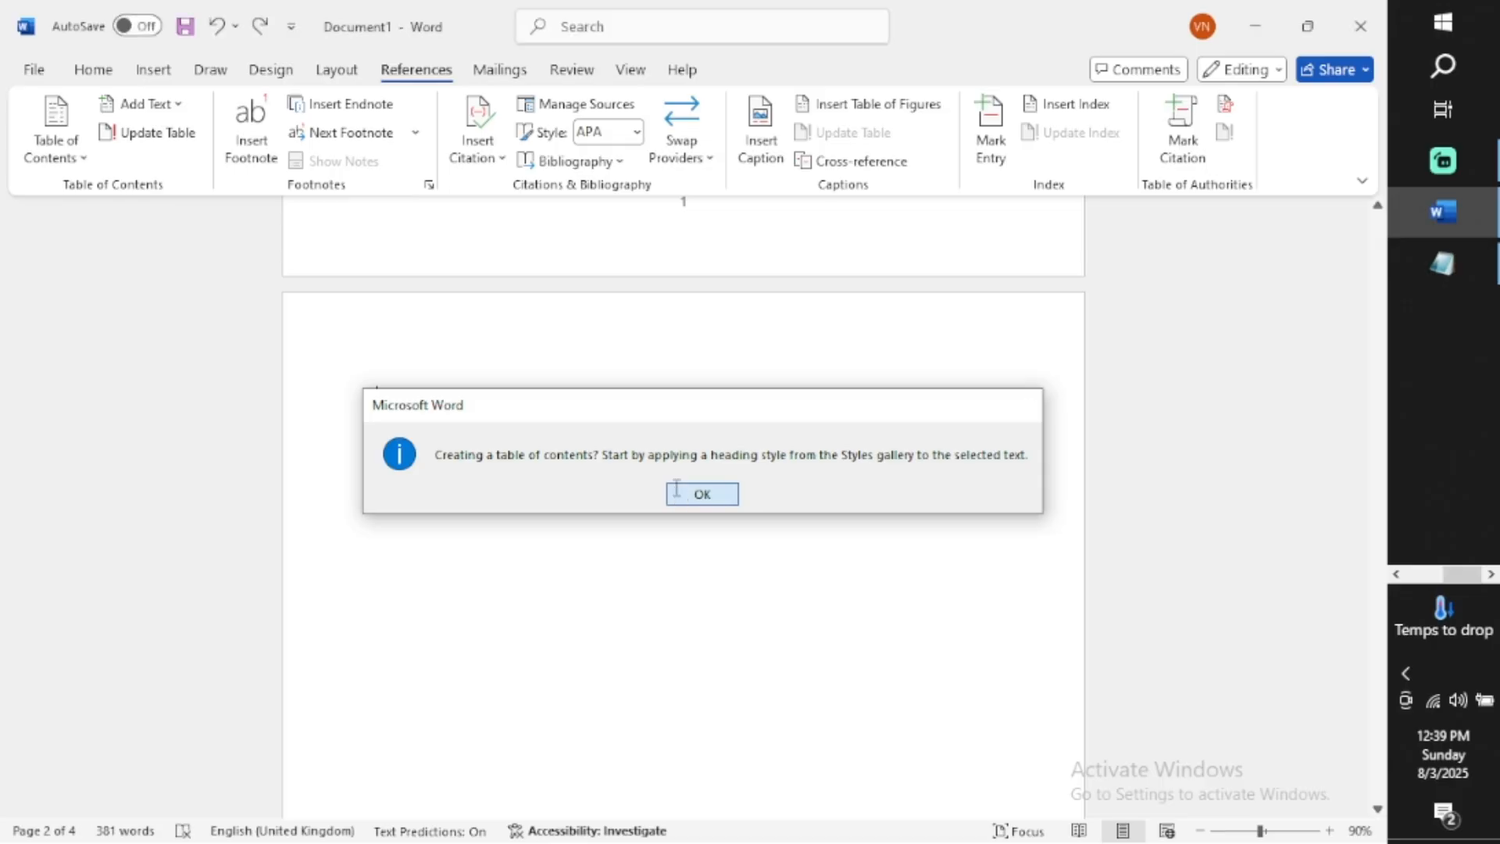
Apply the Heading style to the "Introduction:" section title on page 3
scroll(528, 569, down, 2)
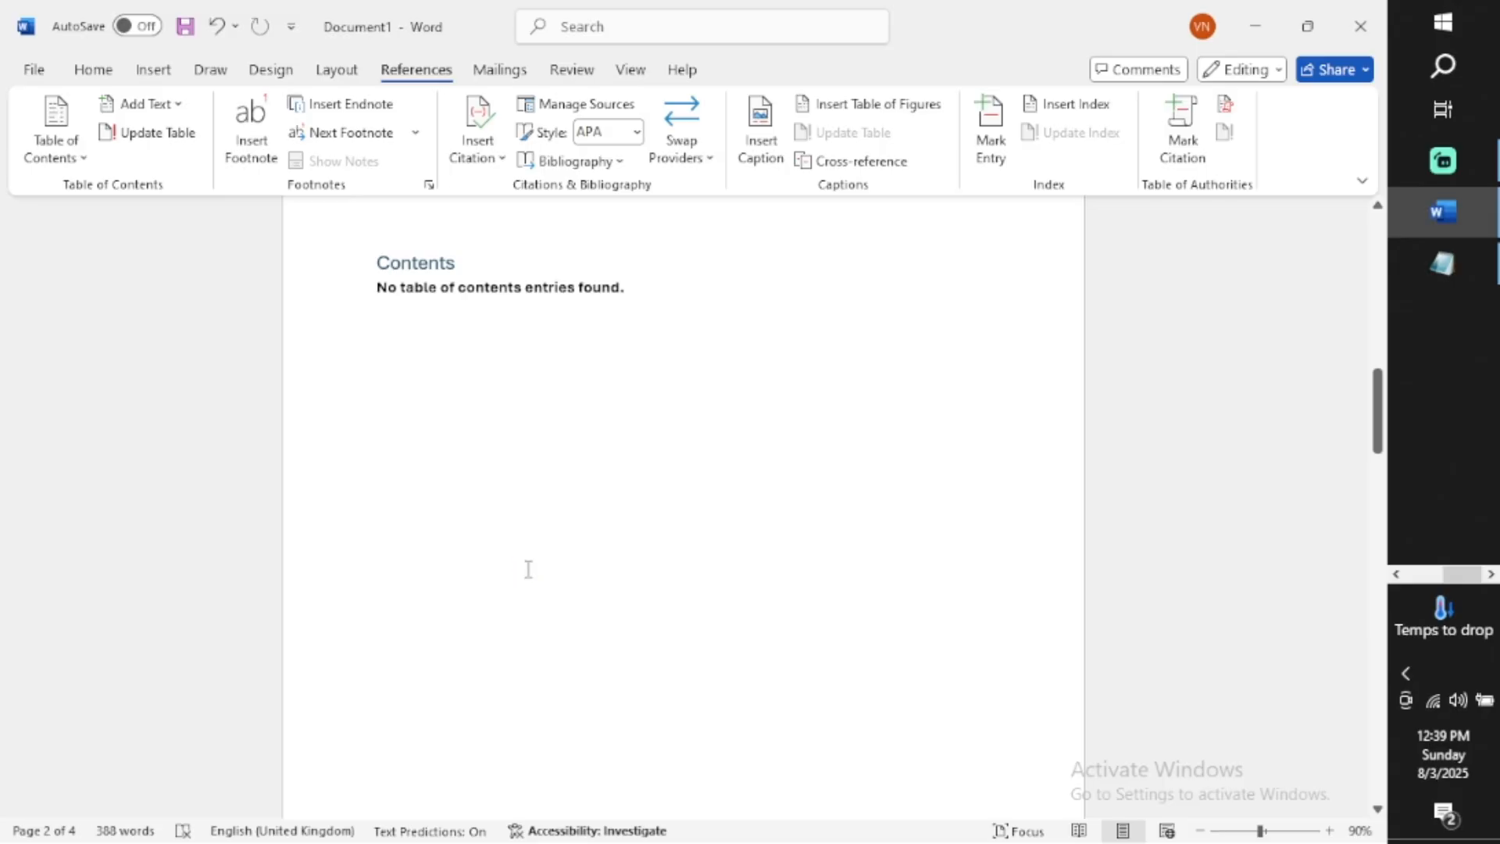
scroll(528, 570, down, 3)
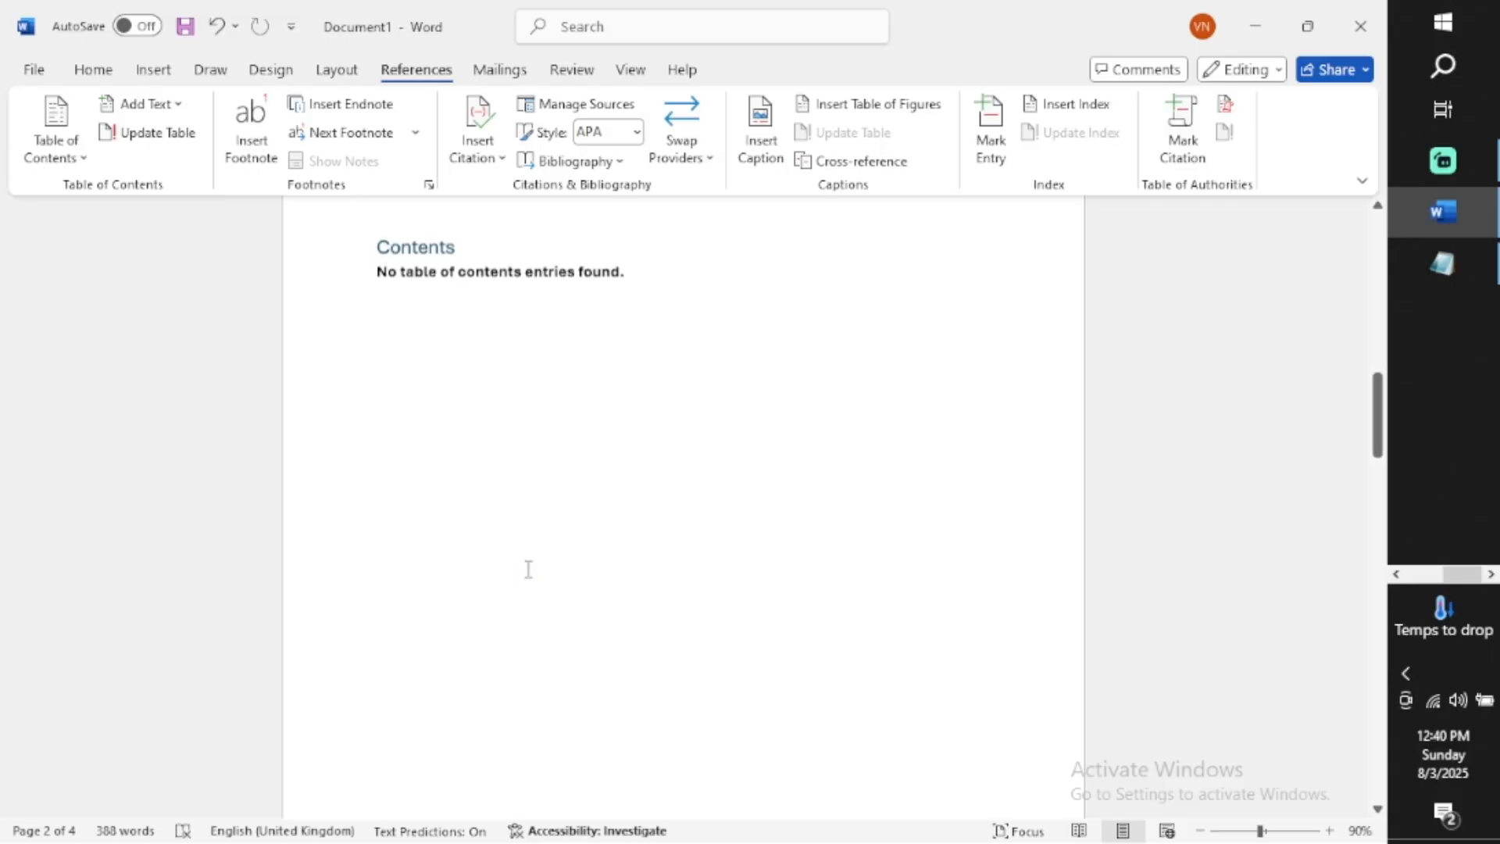
scroll(528, 570, down, 6)
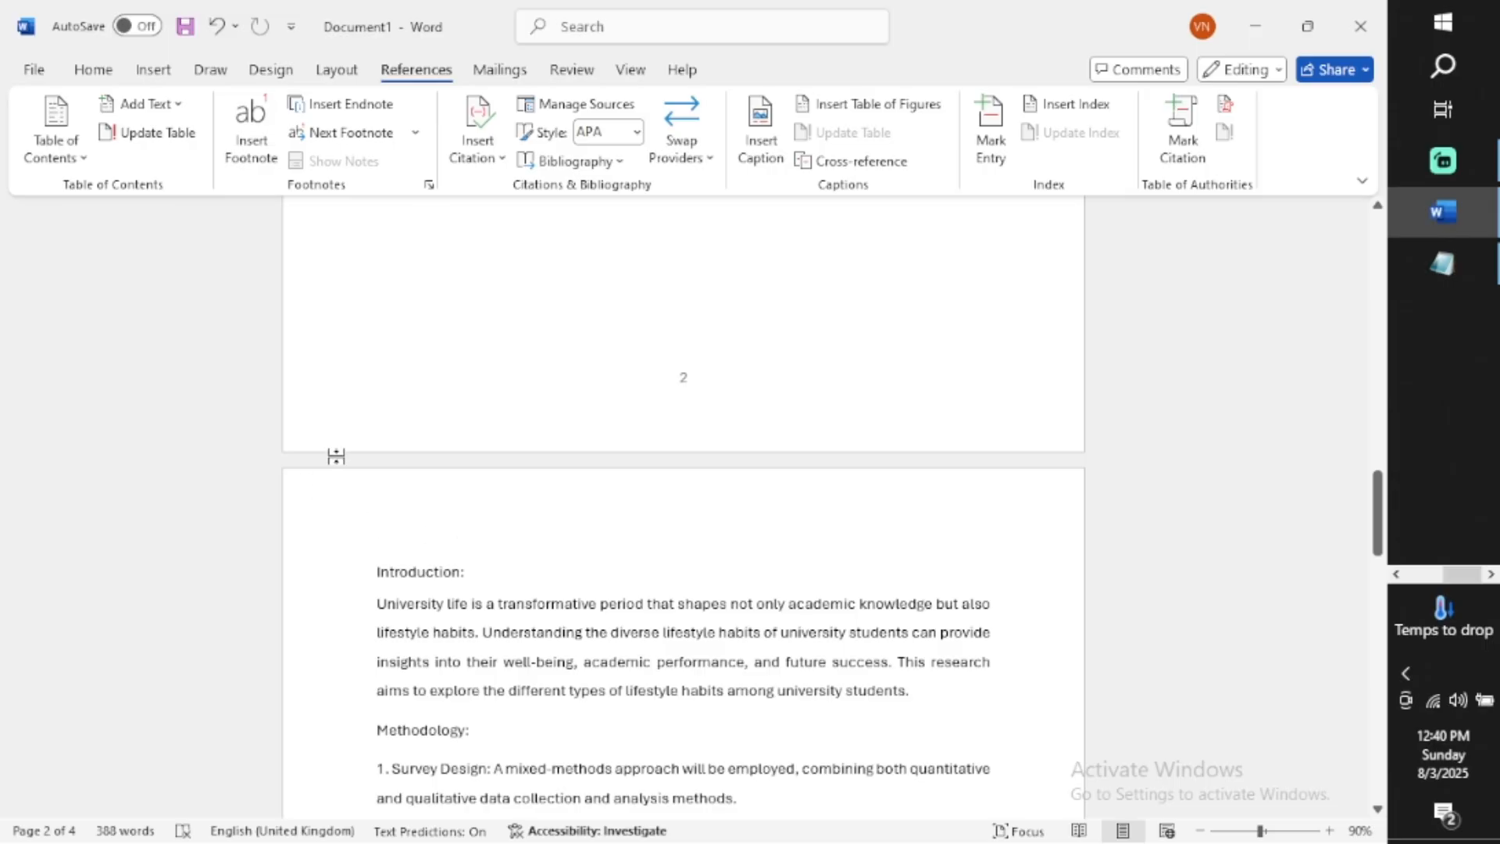
drag(475, 572, 385, 575)
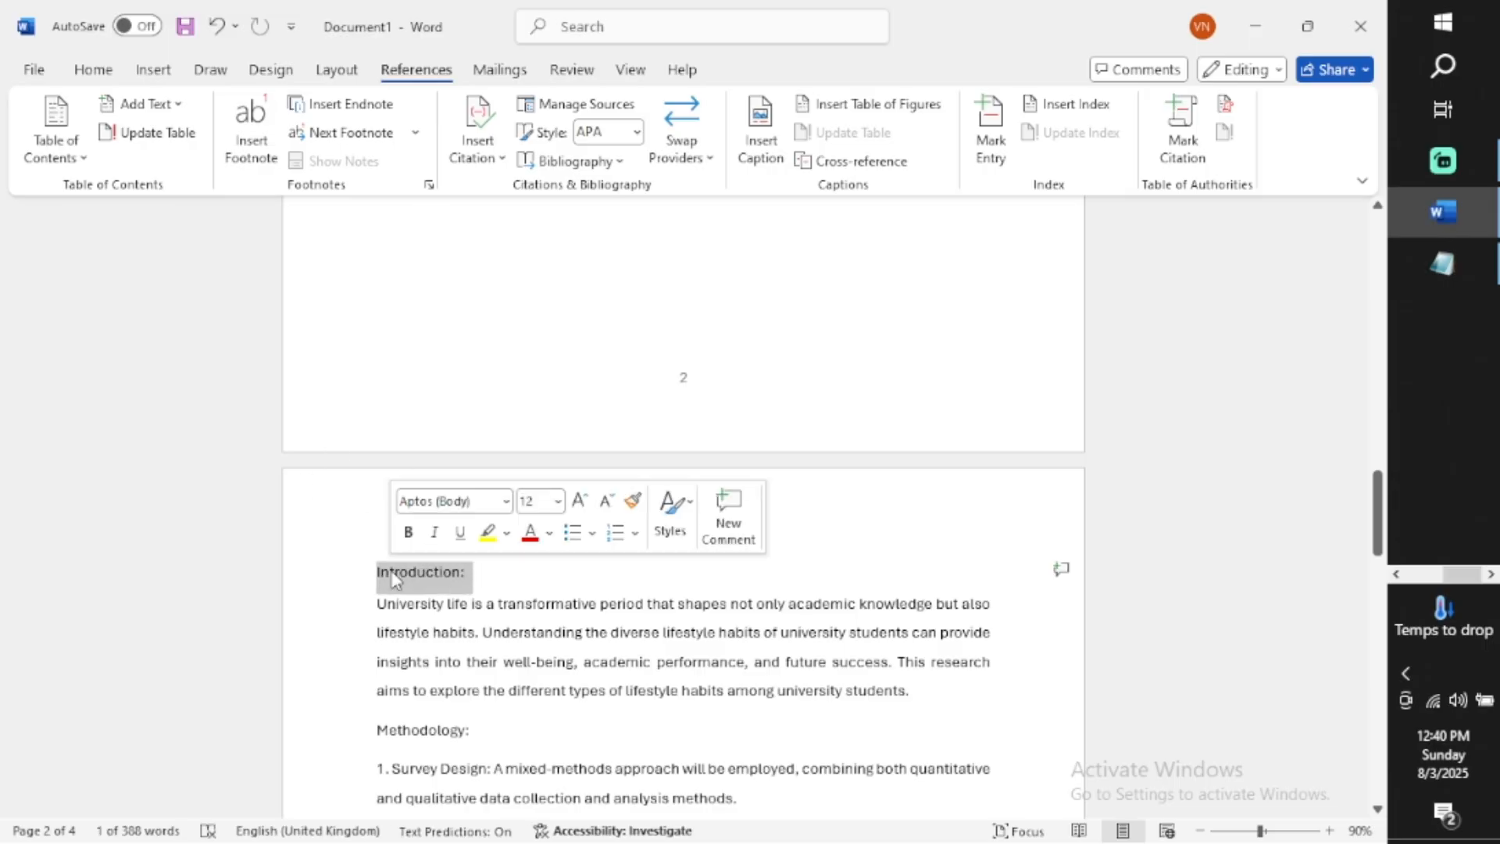
click(93, 69)
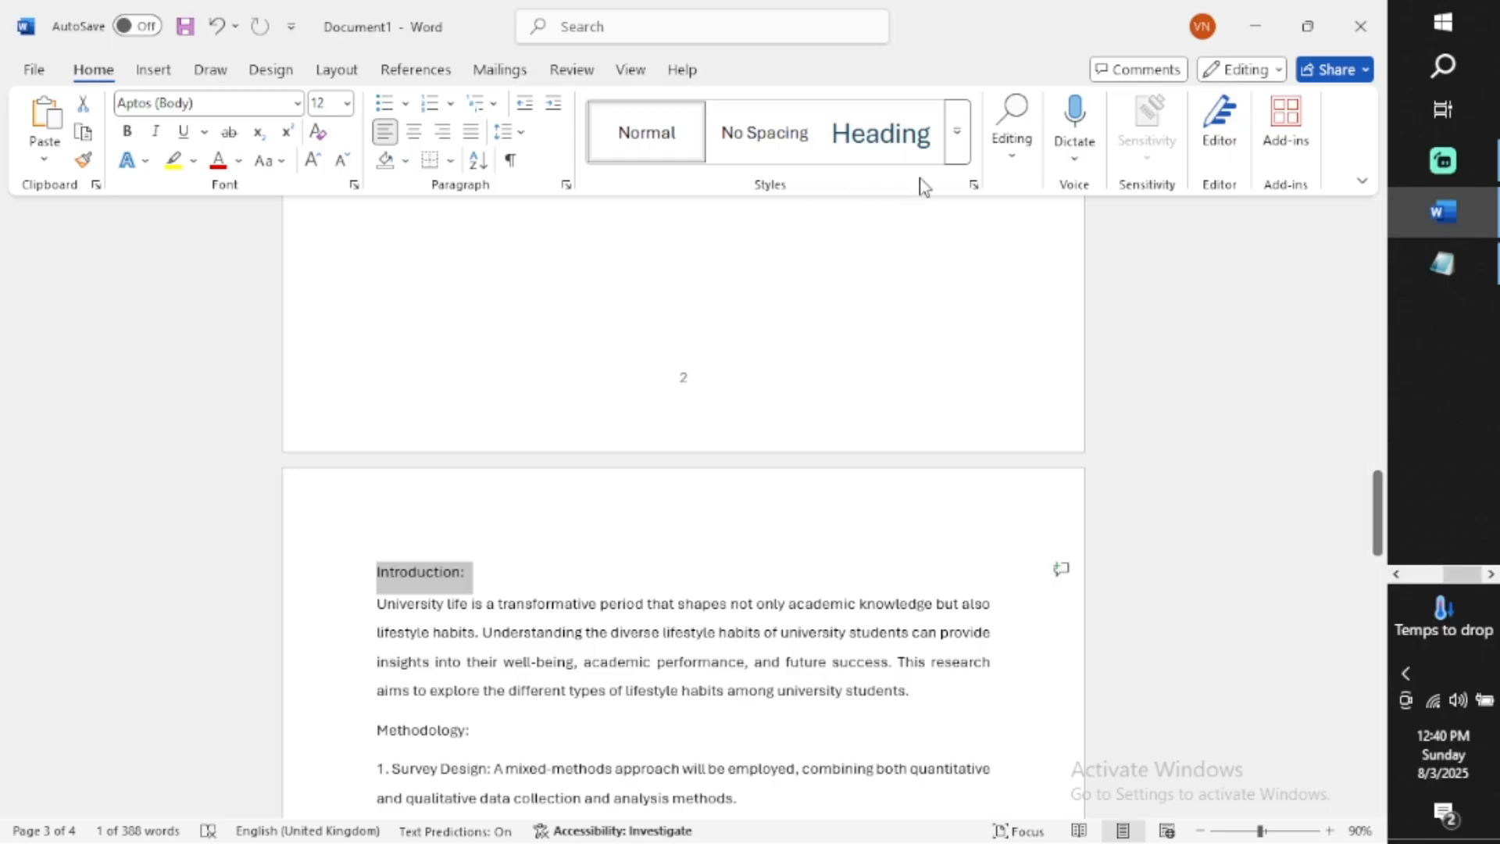
click(958, 148)
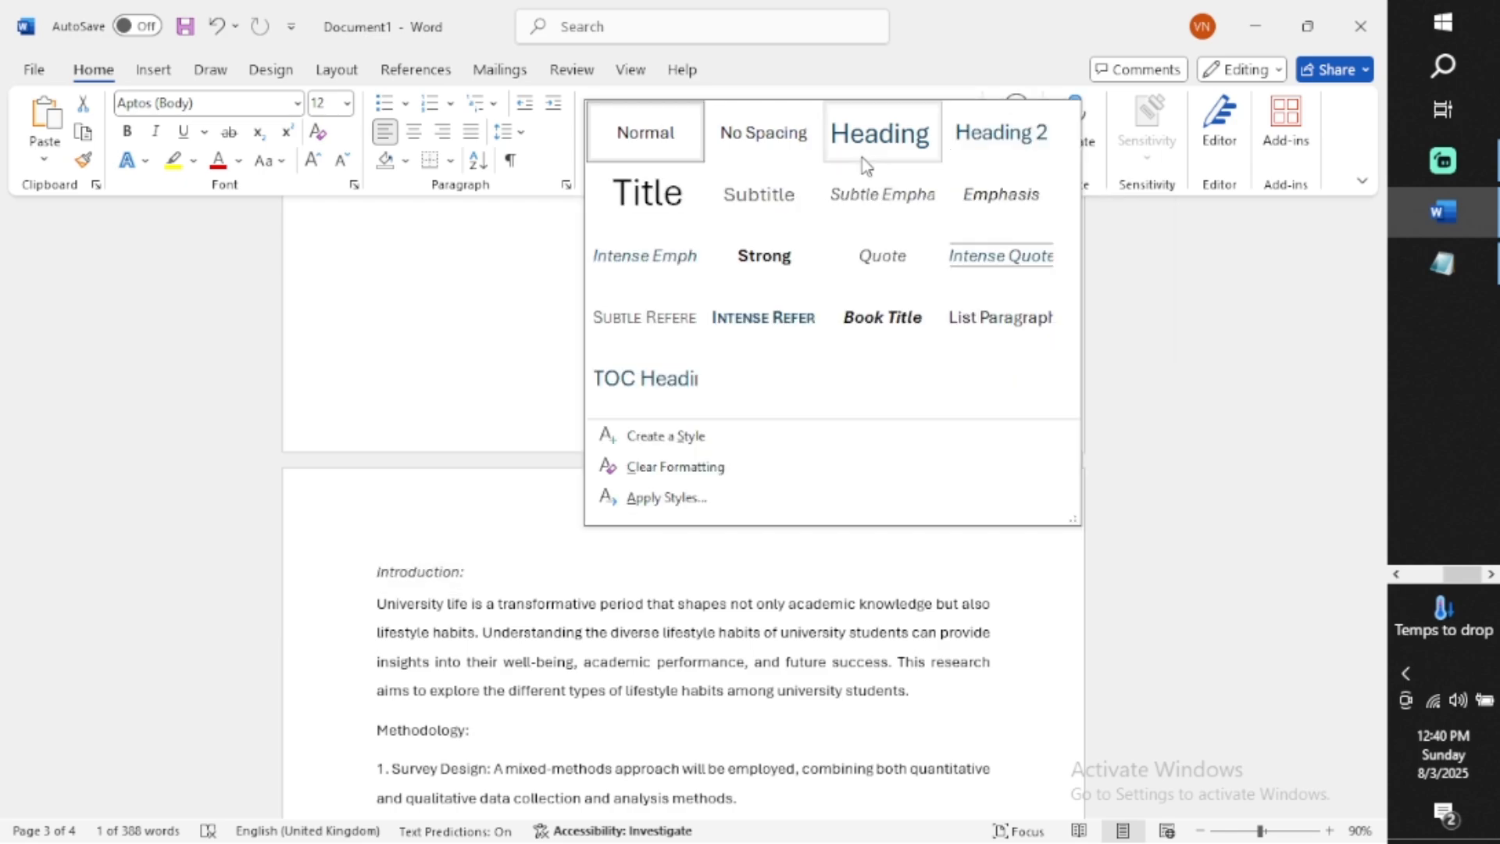
click(883, 153)
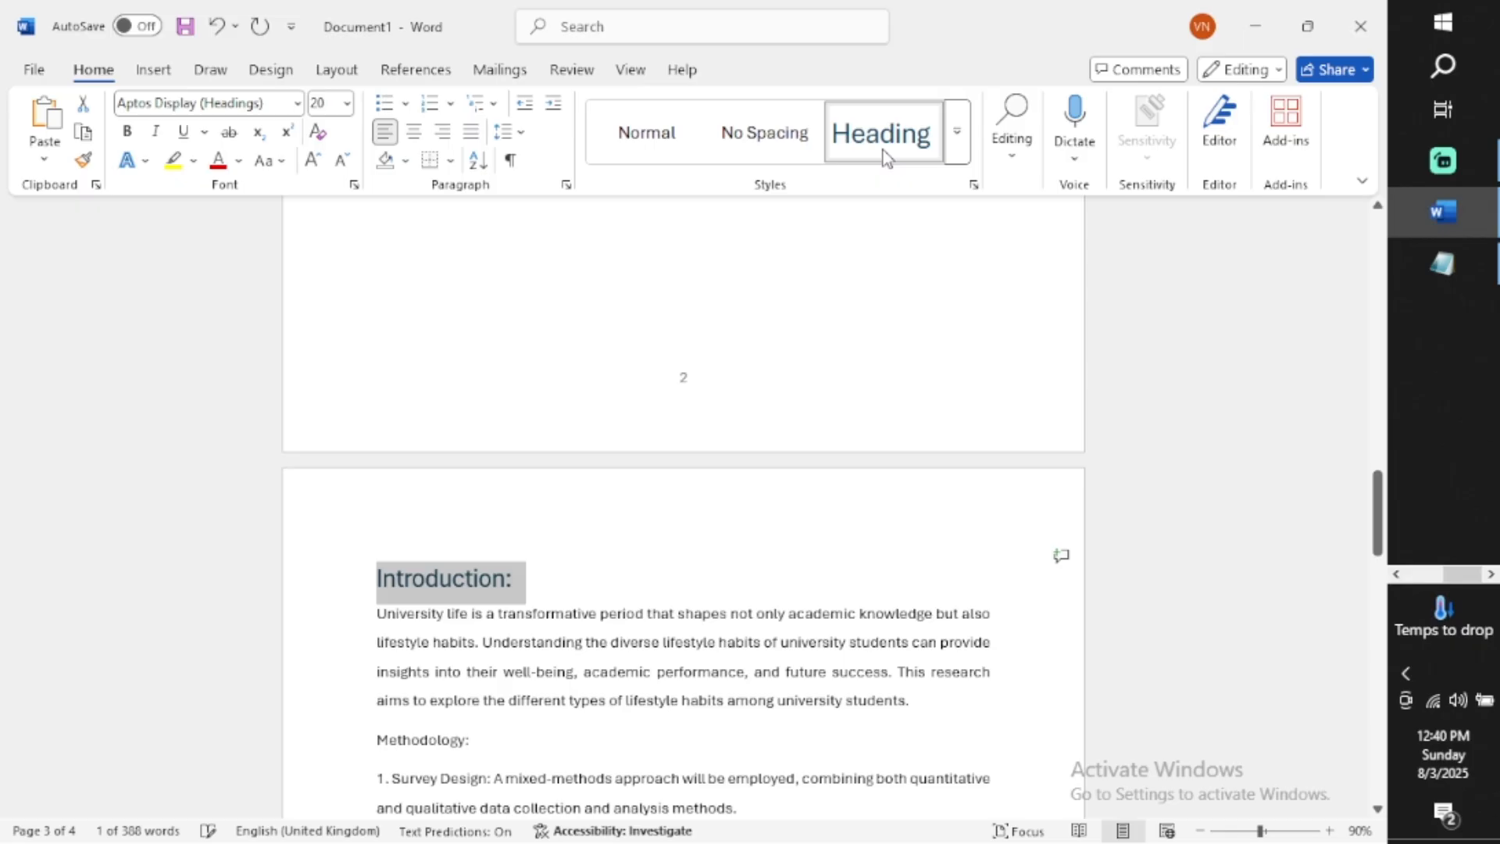
click(719, 476)
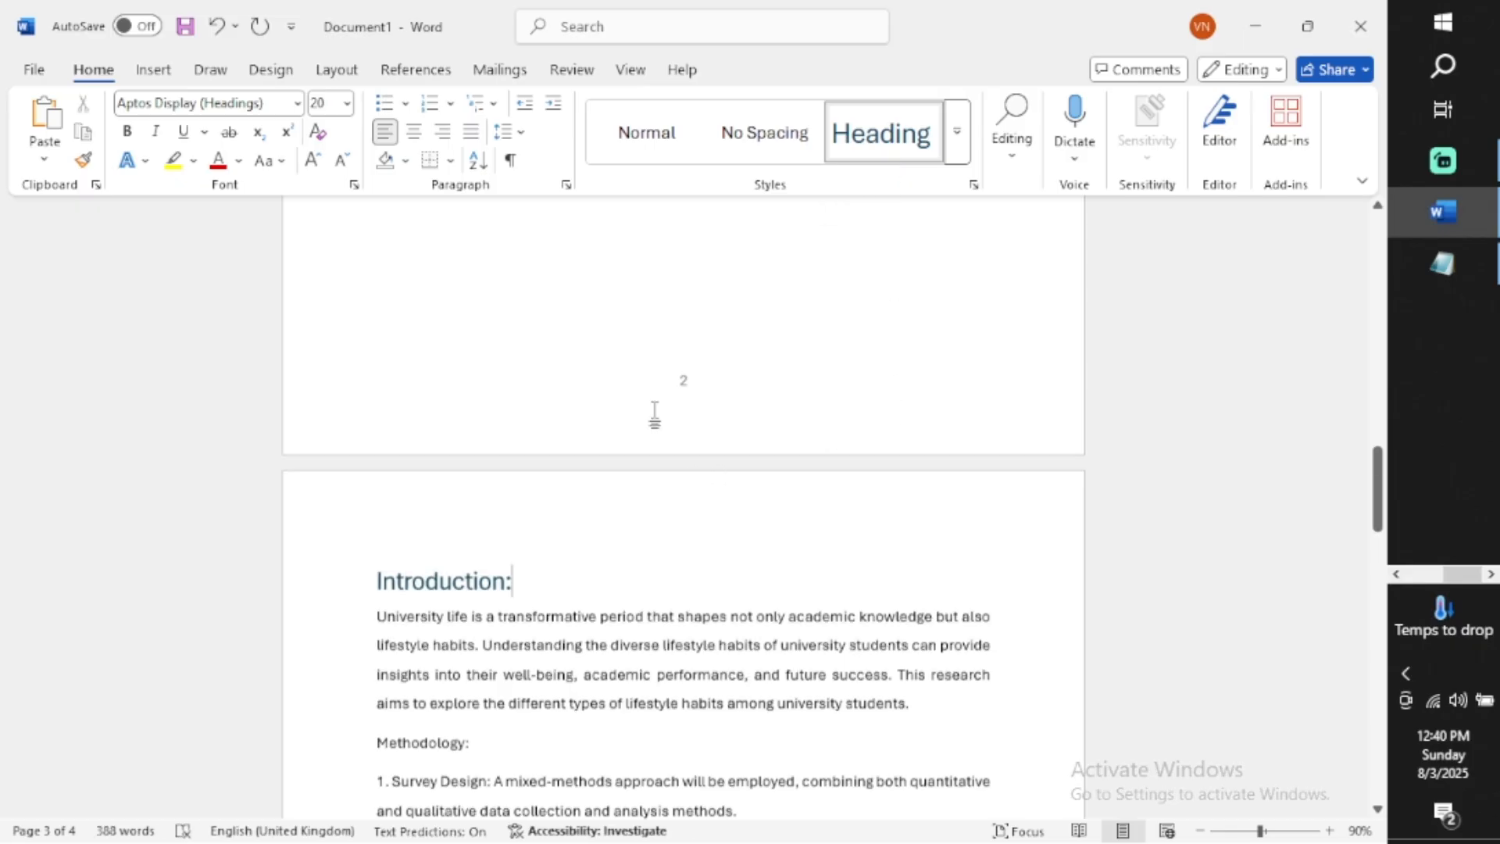
Update the table of contents to include the new heading
scroll(656, 414, up, 10)
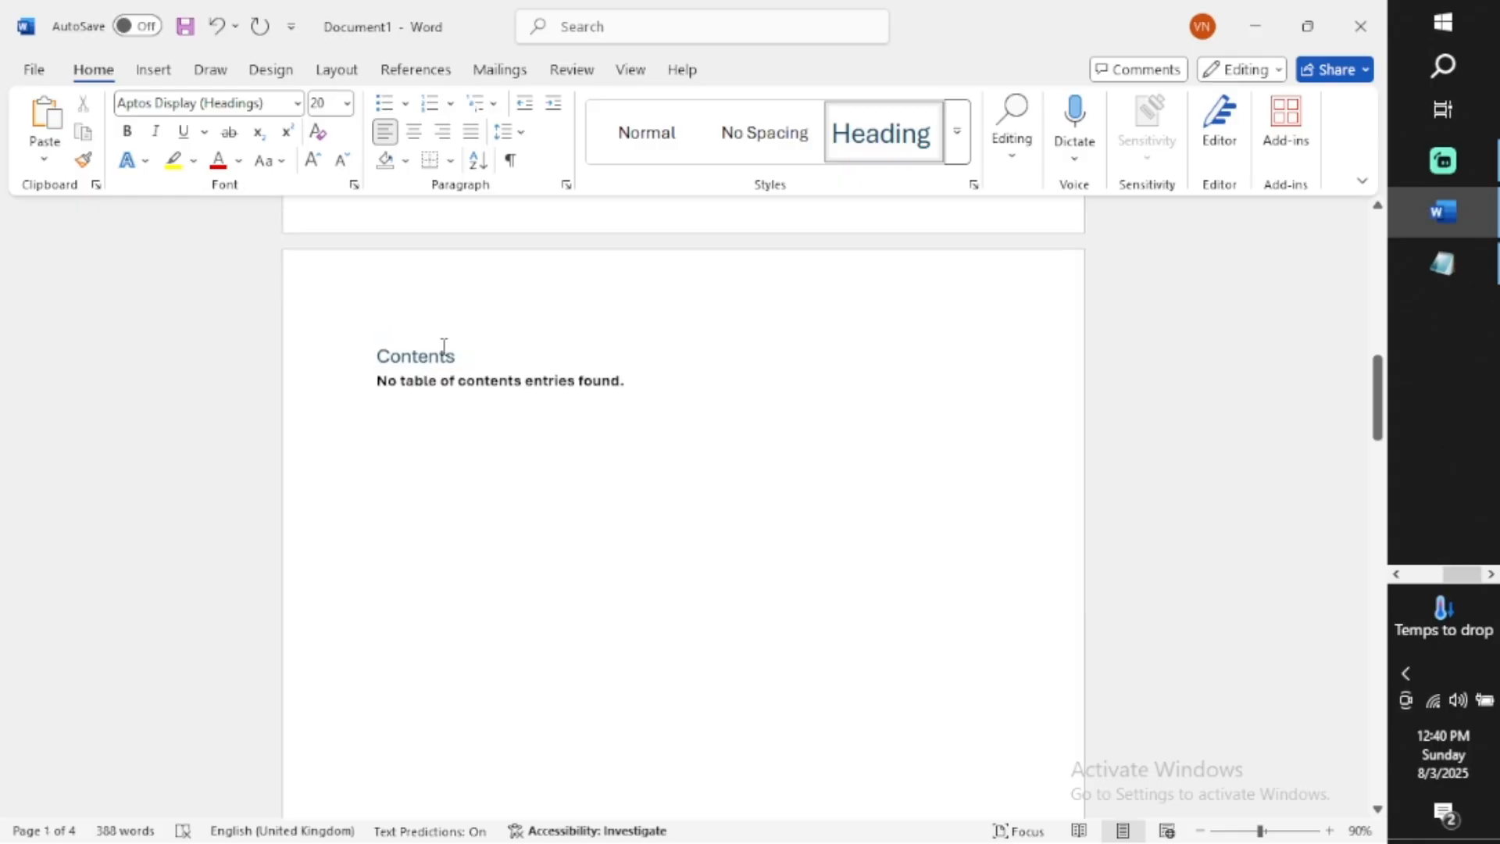
click(441, 355)
click(460, 331)
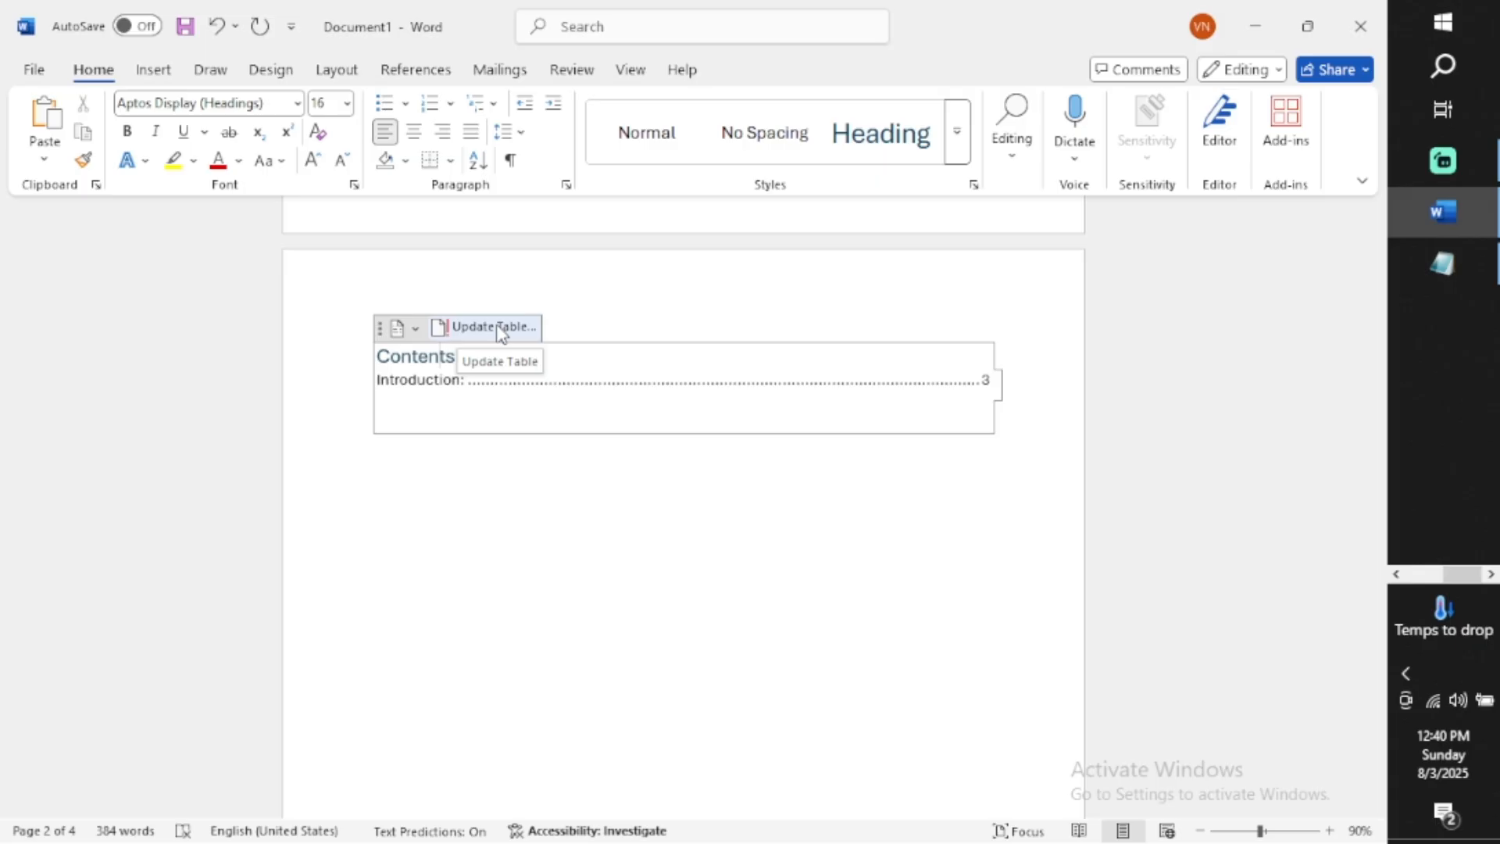
Apply the Heading style to the "Research Questions:" section title on page 4
scroll(643, 526, down, 3)
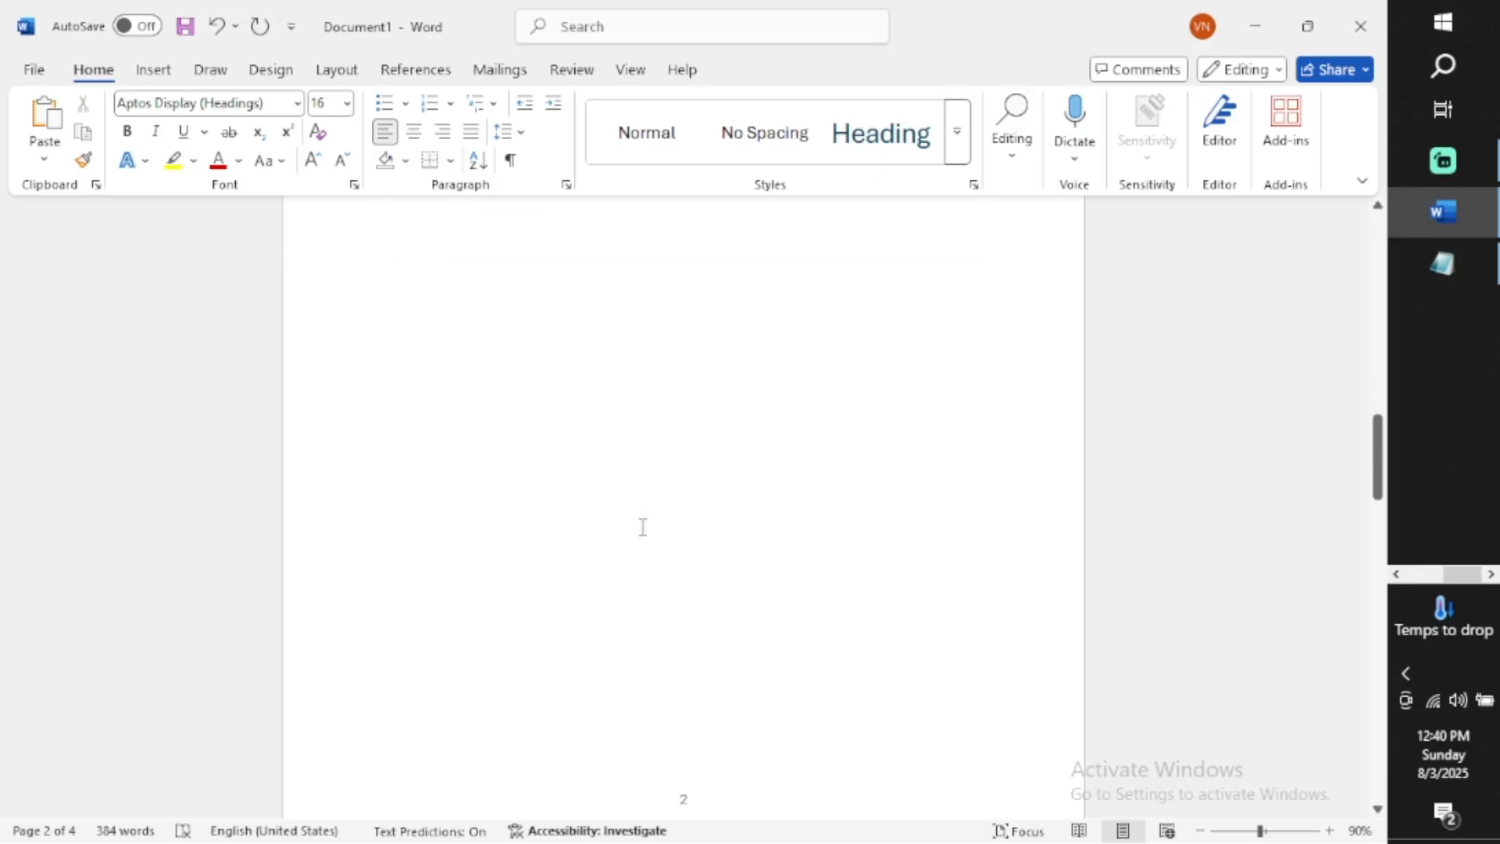
scroll(643, 525, down, 10)
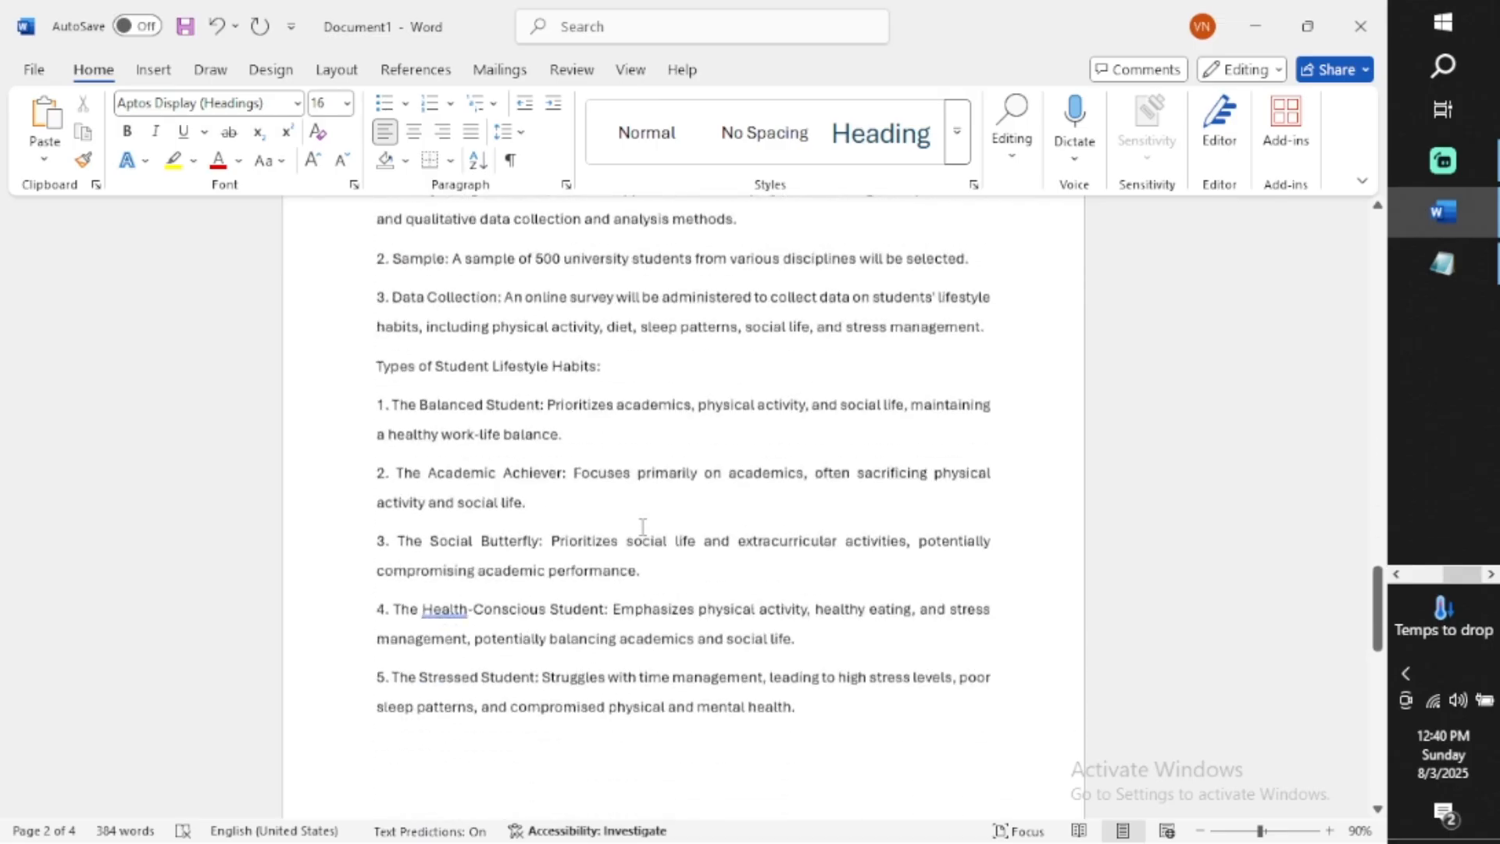
scroll(644, 526, down, 7)
scroll(643, 526, up, 1)
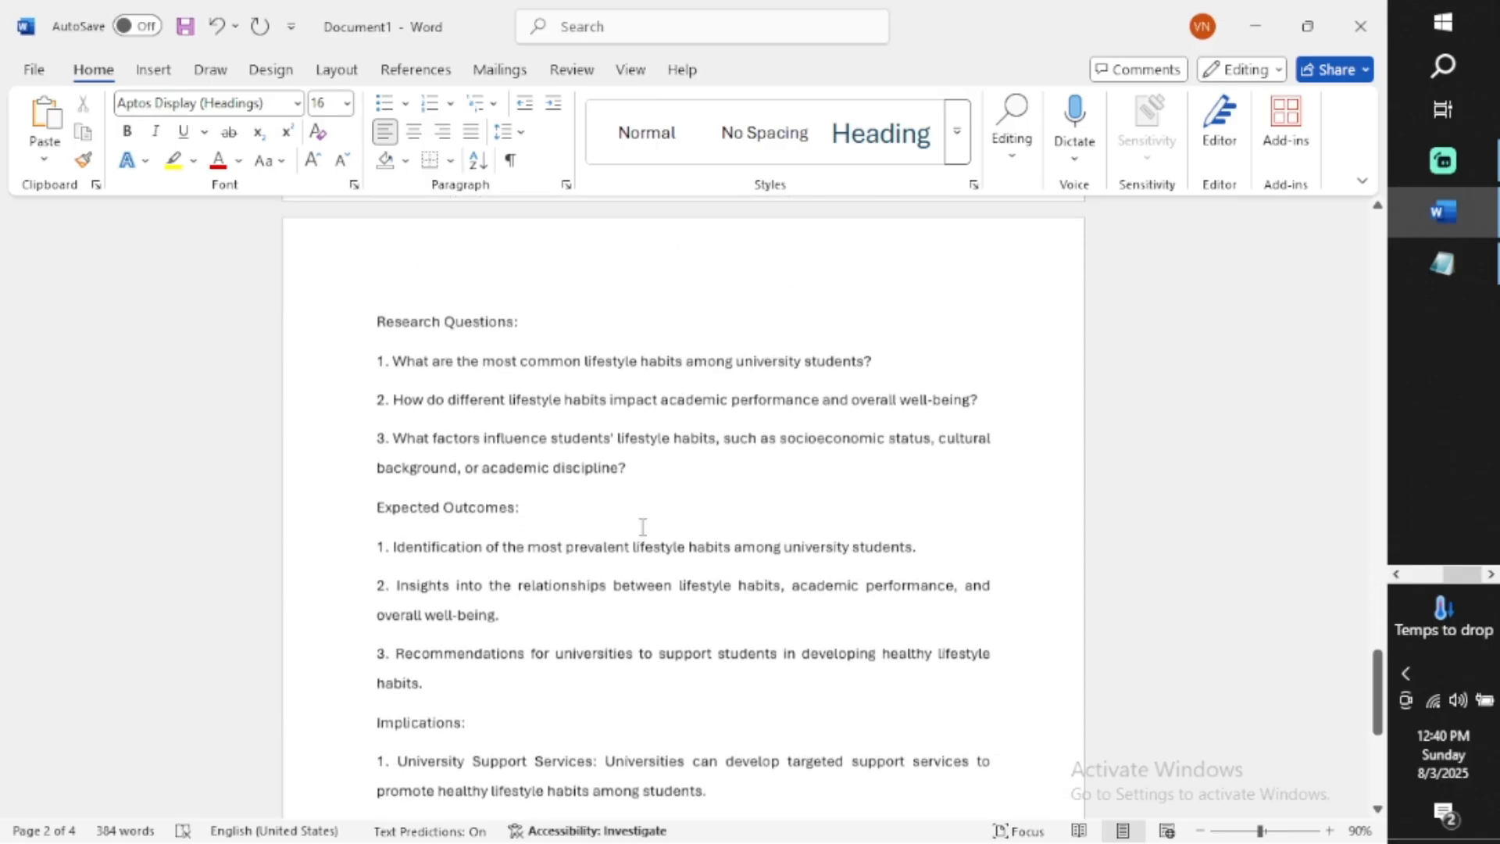
scroll(517, 342, up, 1)
drag(518, 381, 377, 375)
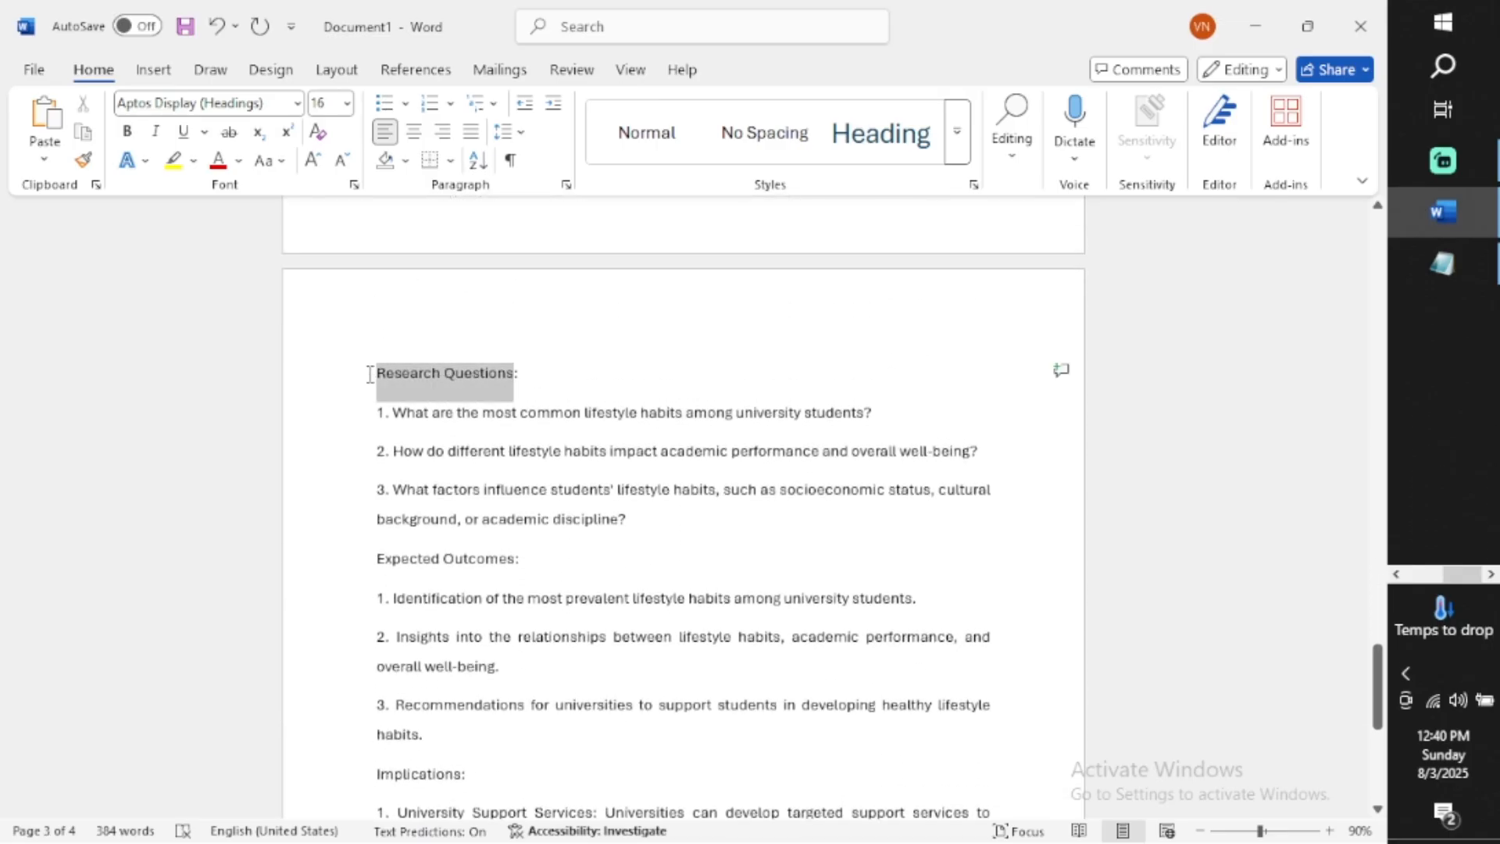
drag(538, 379, 376, 375)
click(851, 134)
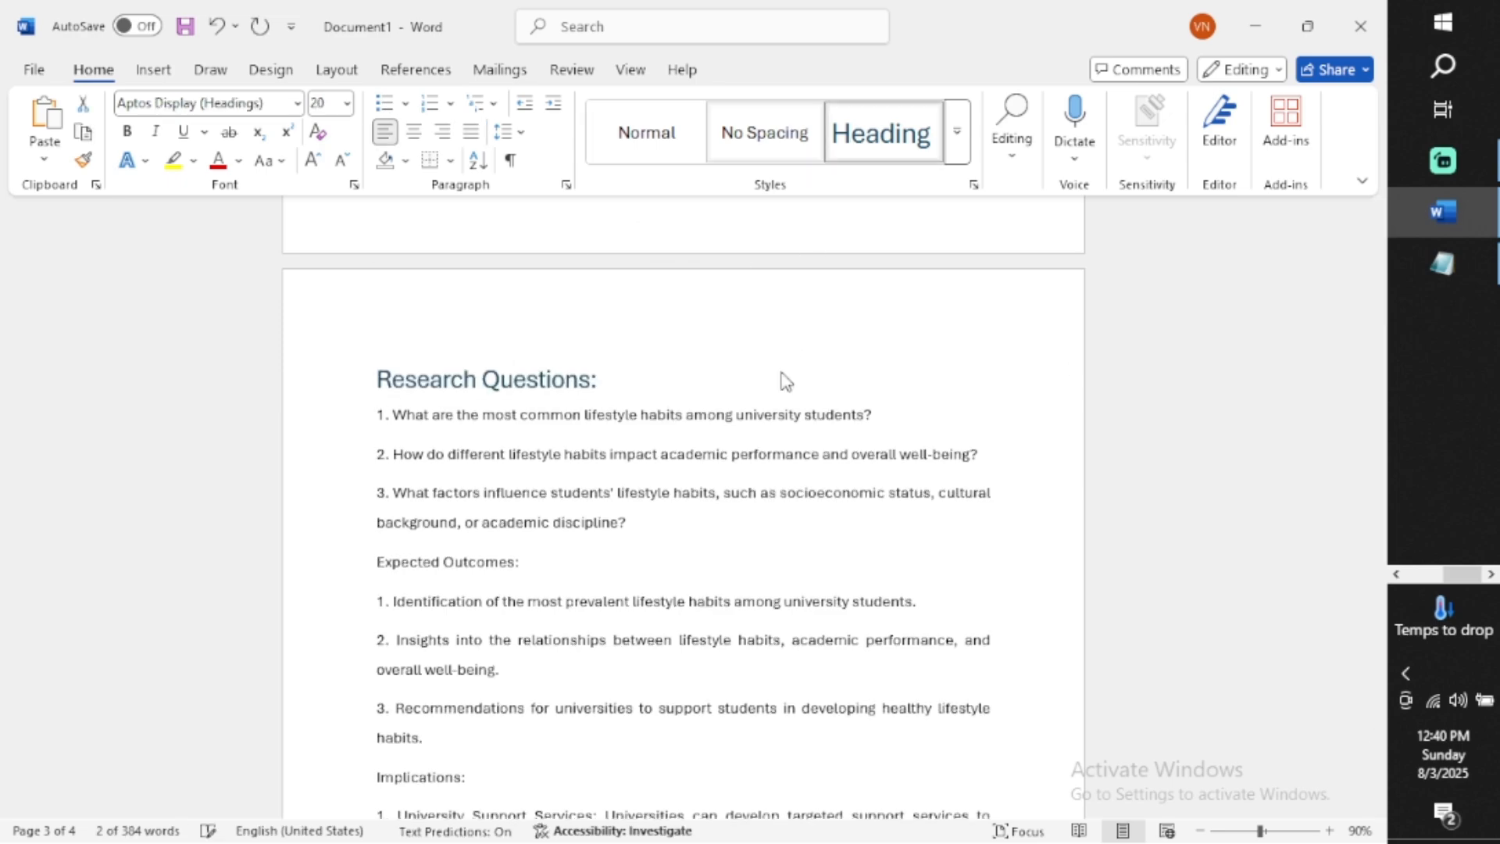
Apply the Heading style to the "Expected Outcomes:" section title
scroll(746, 485, down, 5)
scroll(749, 483, down, 2)
scroll(753, 475, up, 4)
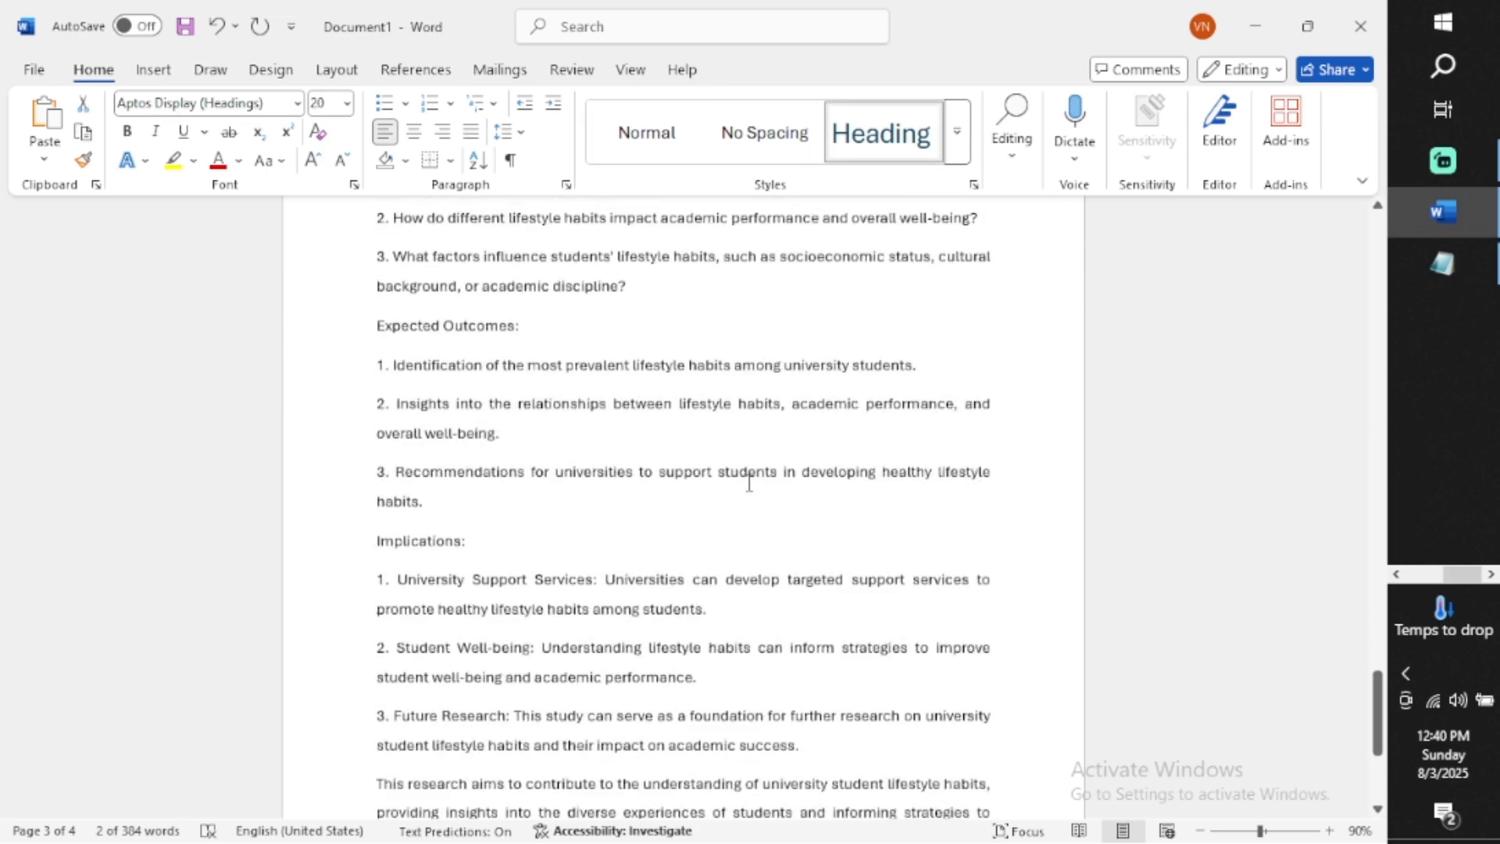
scroll(576, 431, up, 3)
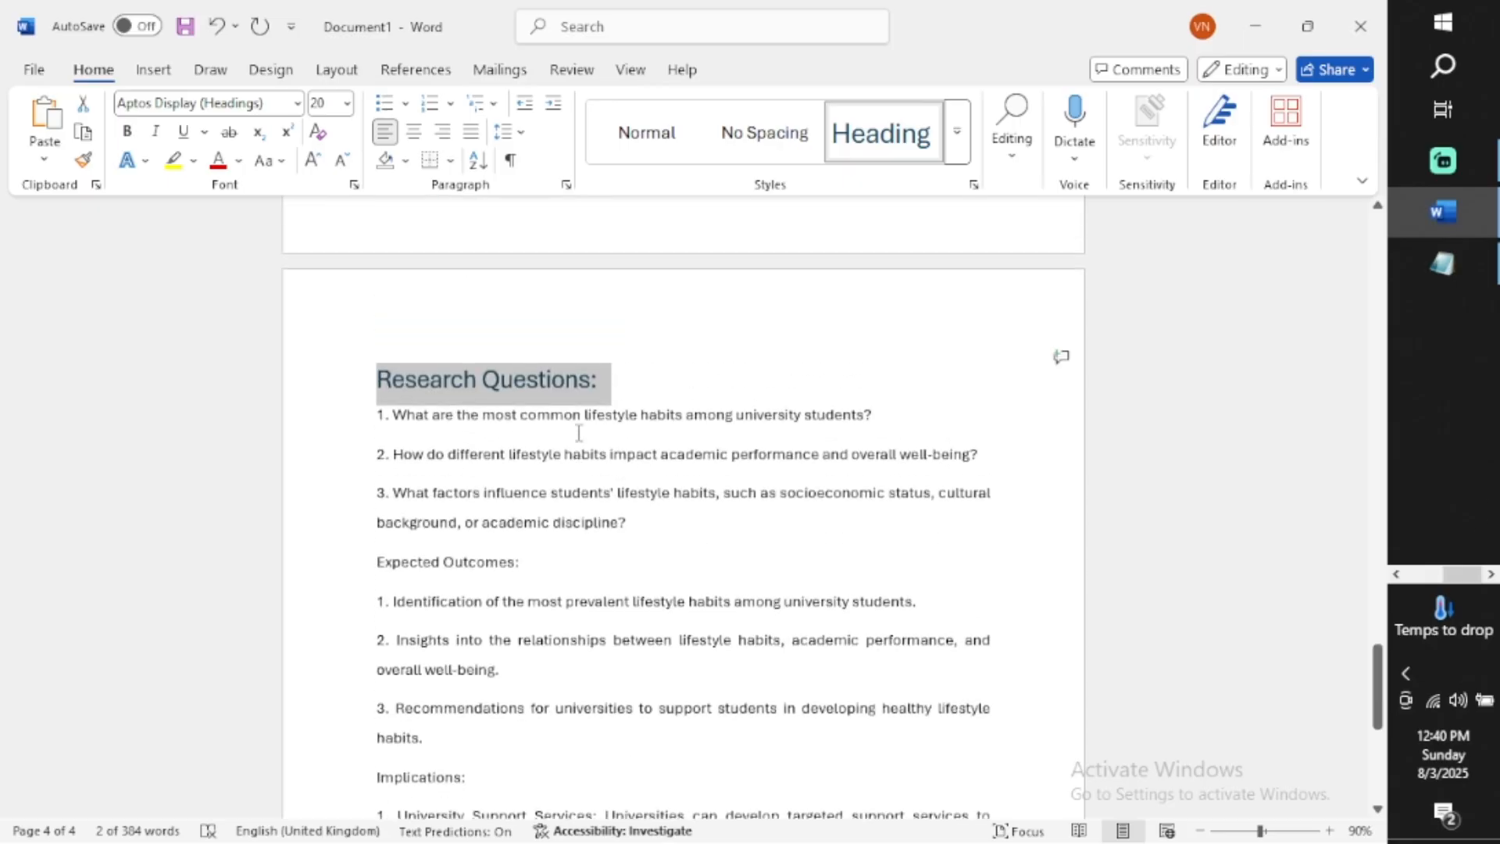
drag(523, 567, 356, 567)
click(891, 139)
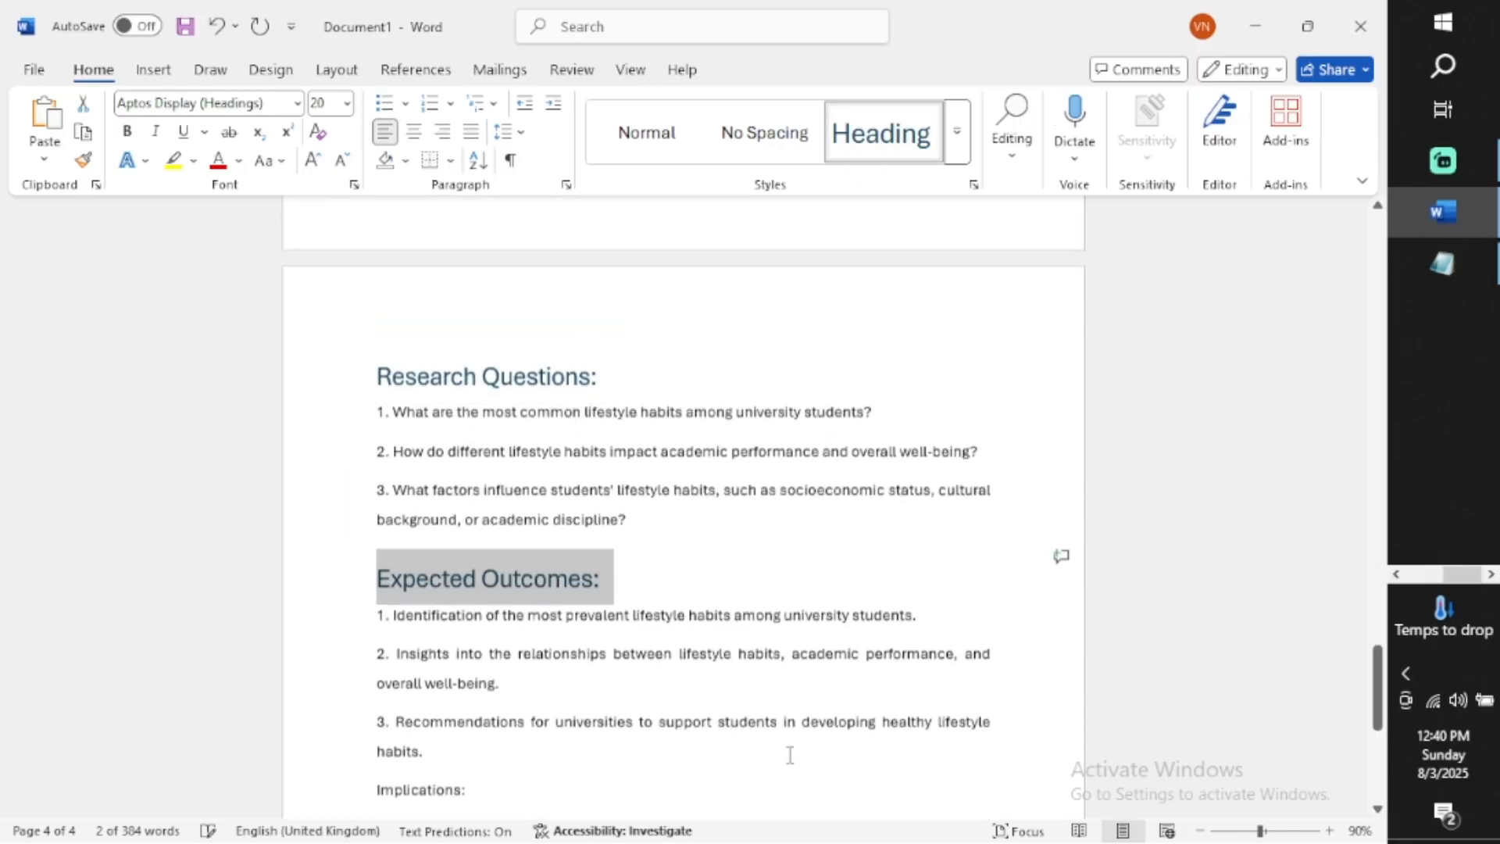
Apply the Heading style to the "Implications:" section title
scroll(790, 750, down, 4)
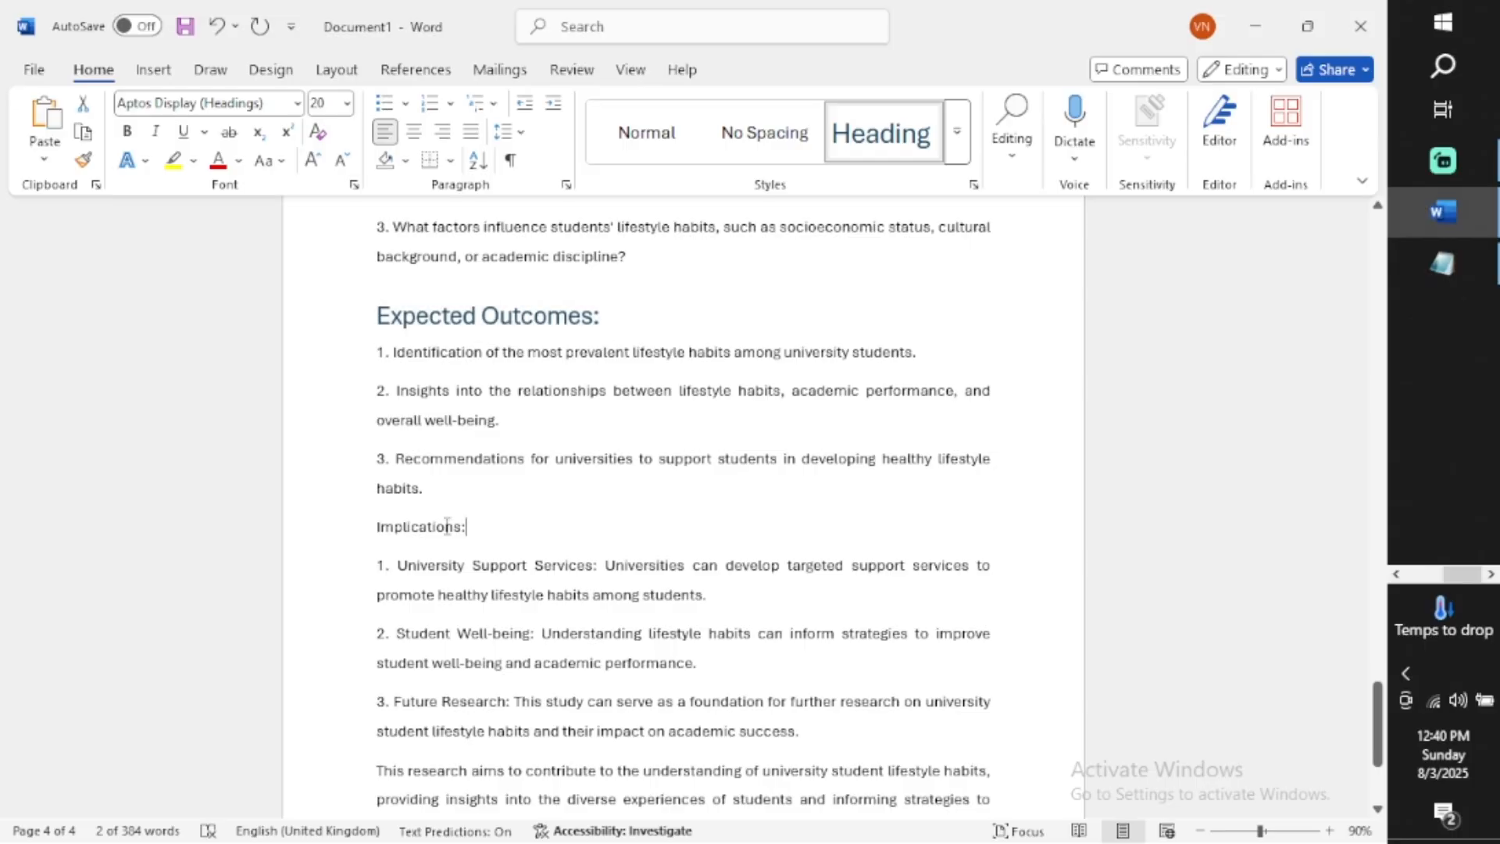
drag(500, 531, 349, 543)
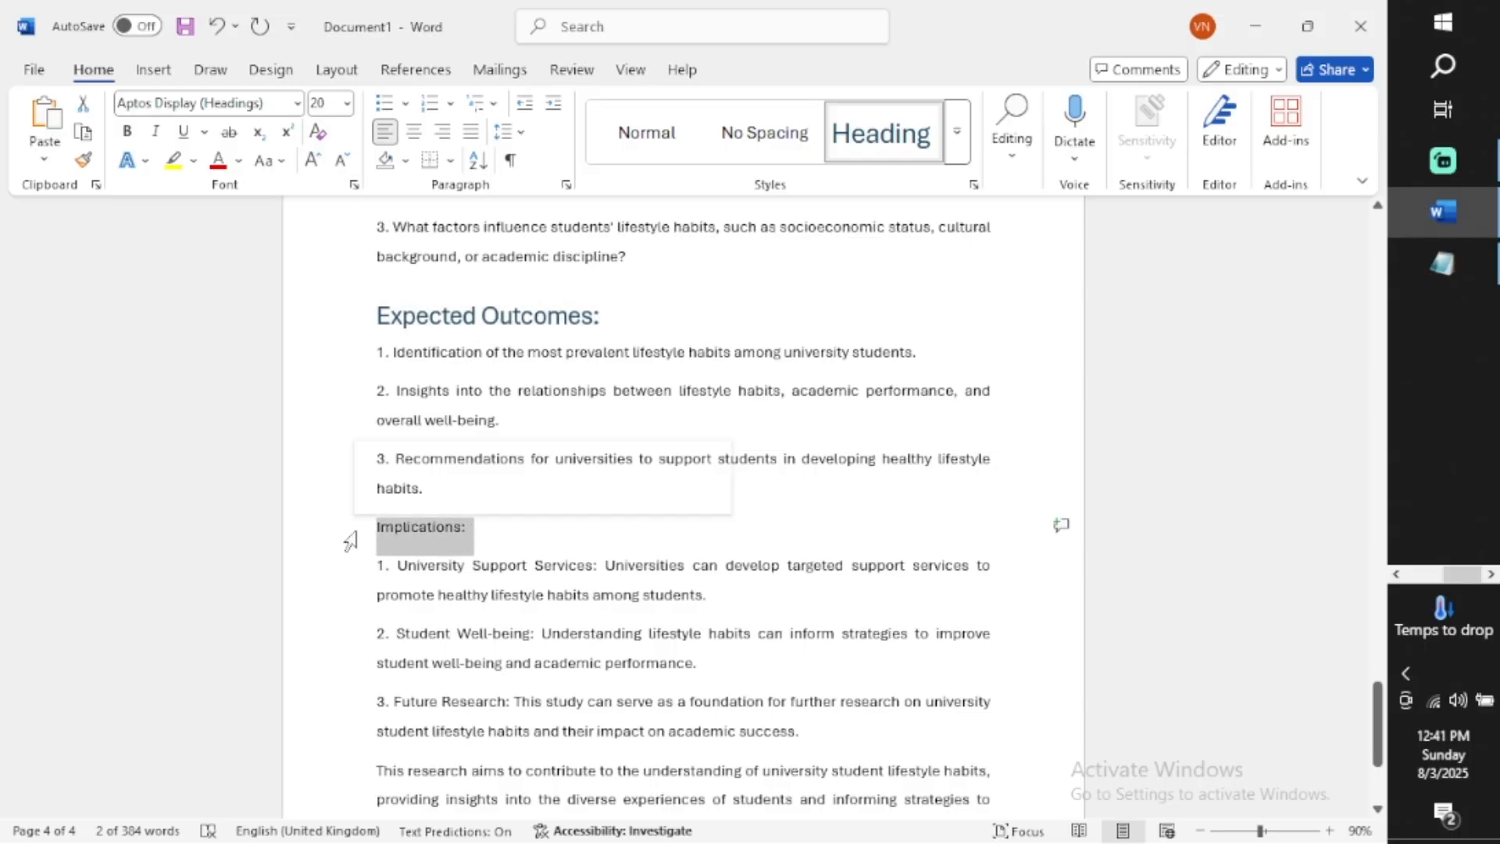
click(886, 144)
Update the entire table of contents on page 2 to include the new headings
scroll(739, 561, down, 2)
scroll(739, 564, down, 1)
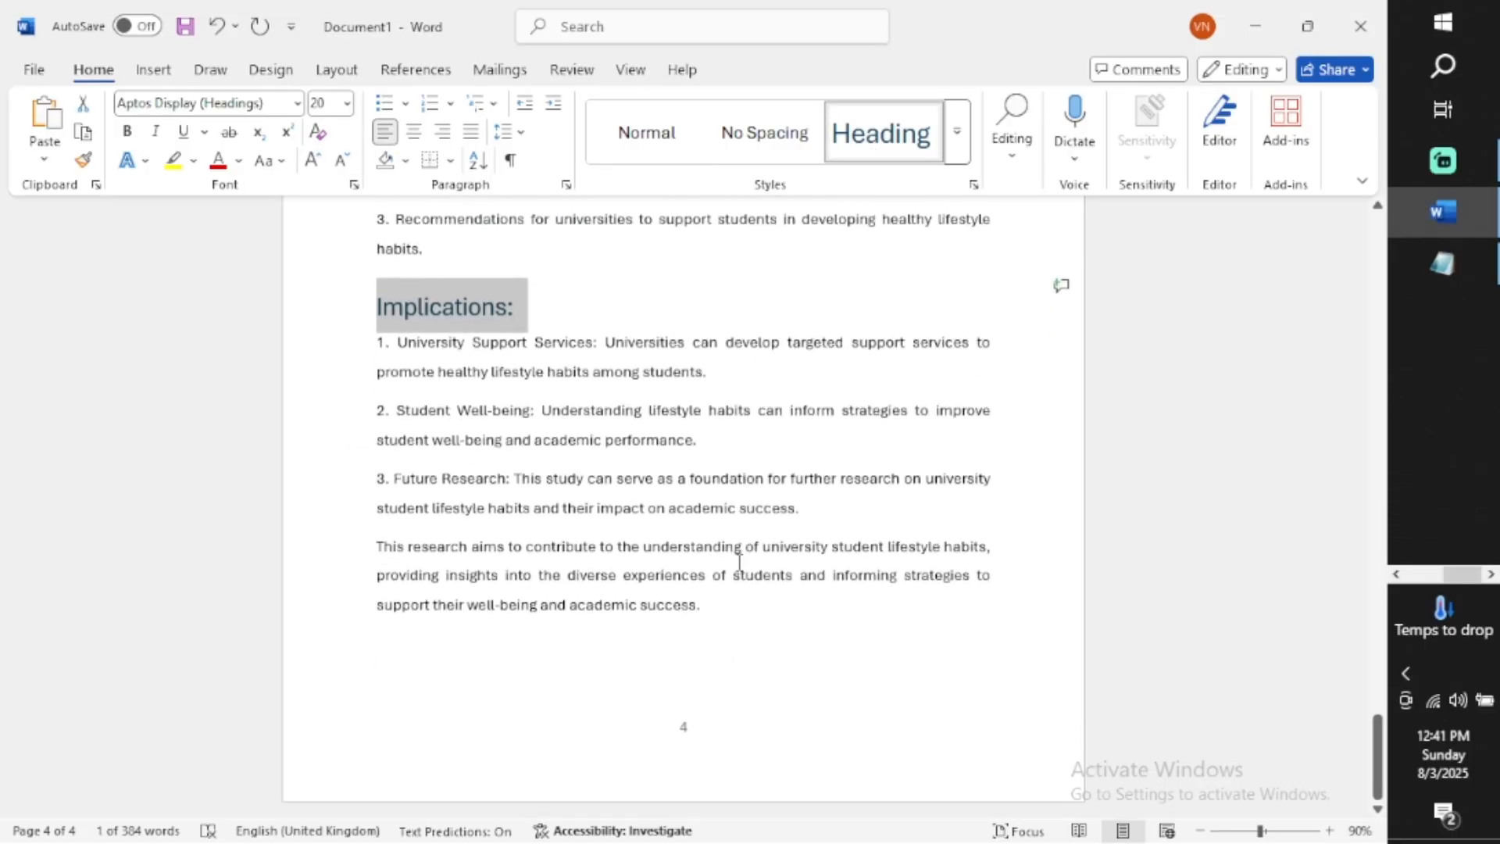
scroll(739, 569, up, 1)
scroll(863, 267, down, 1)
scroll(863, 267, down, 1)
scroll(1132, 546, up, 10)
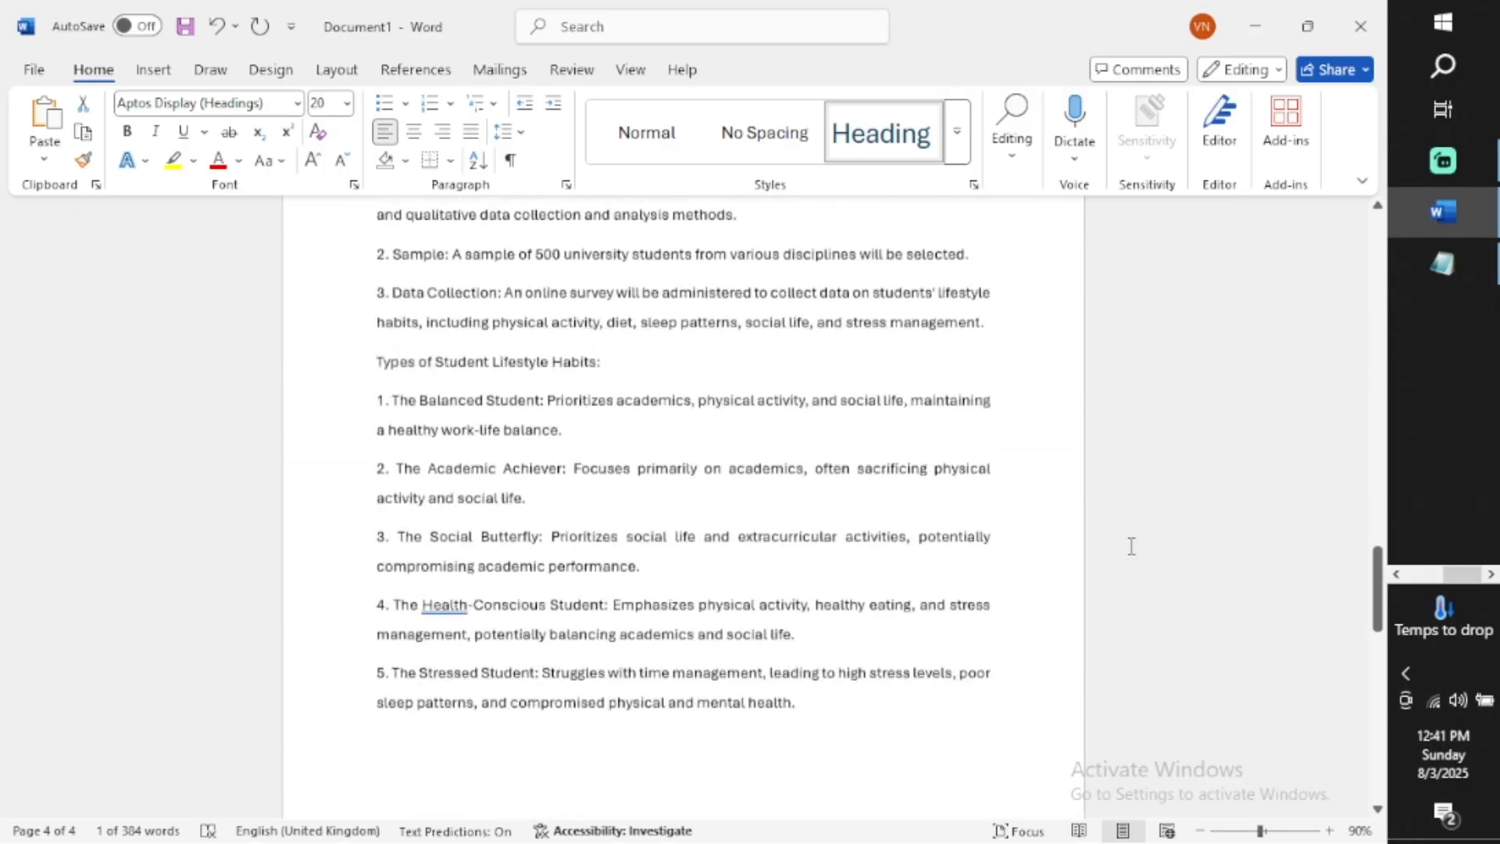
scroll(1131, 546, up, 20)
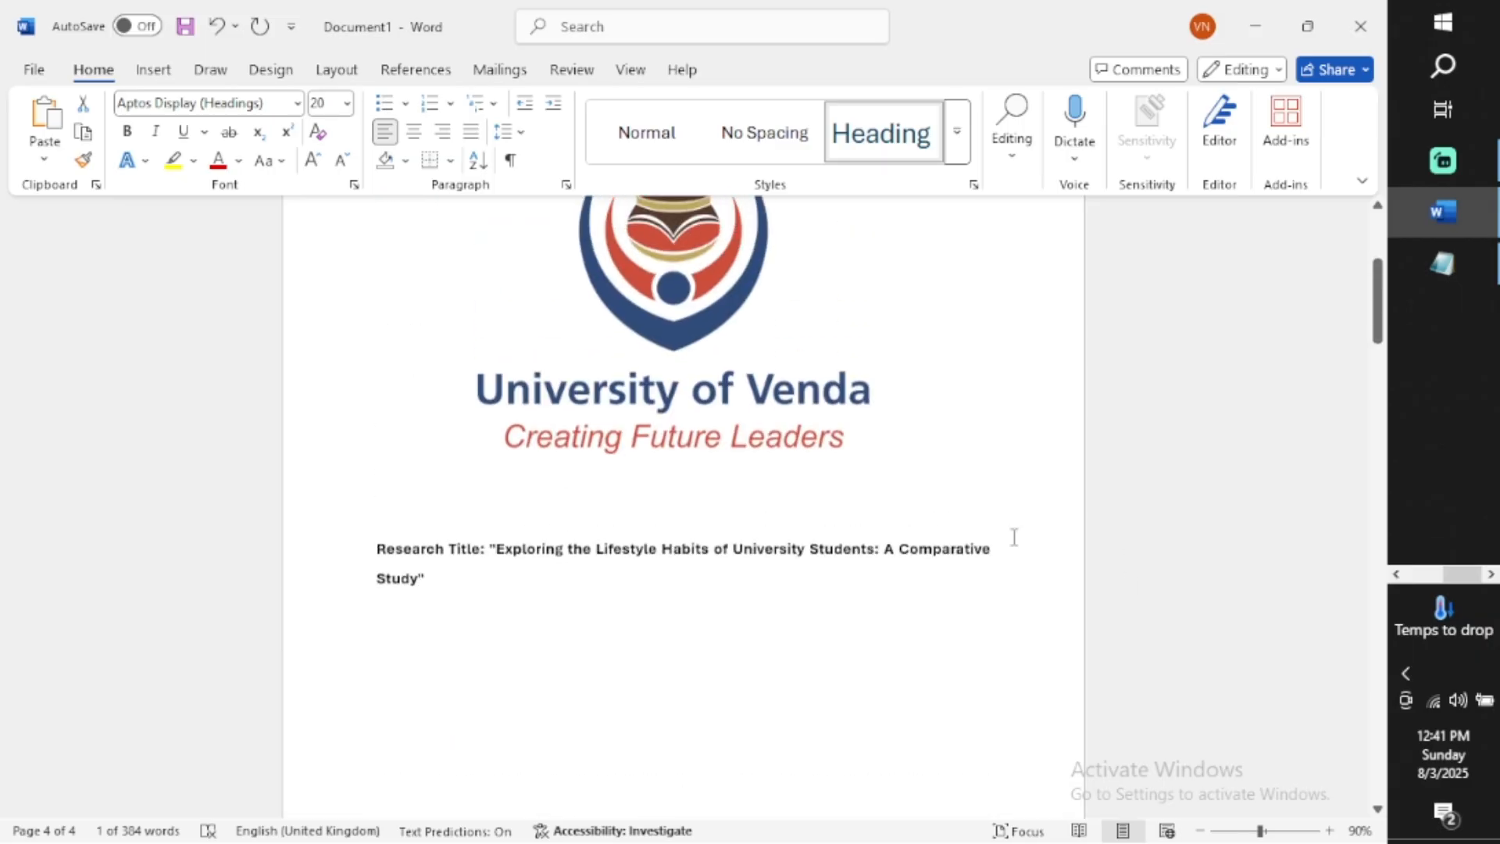
scroll(422, 660, down, 10)
click(419, 424)
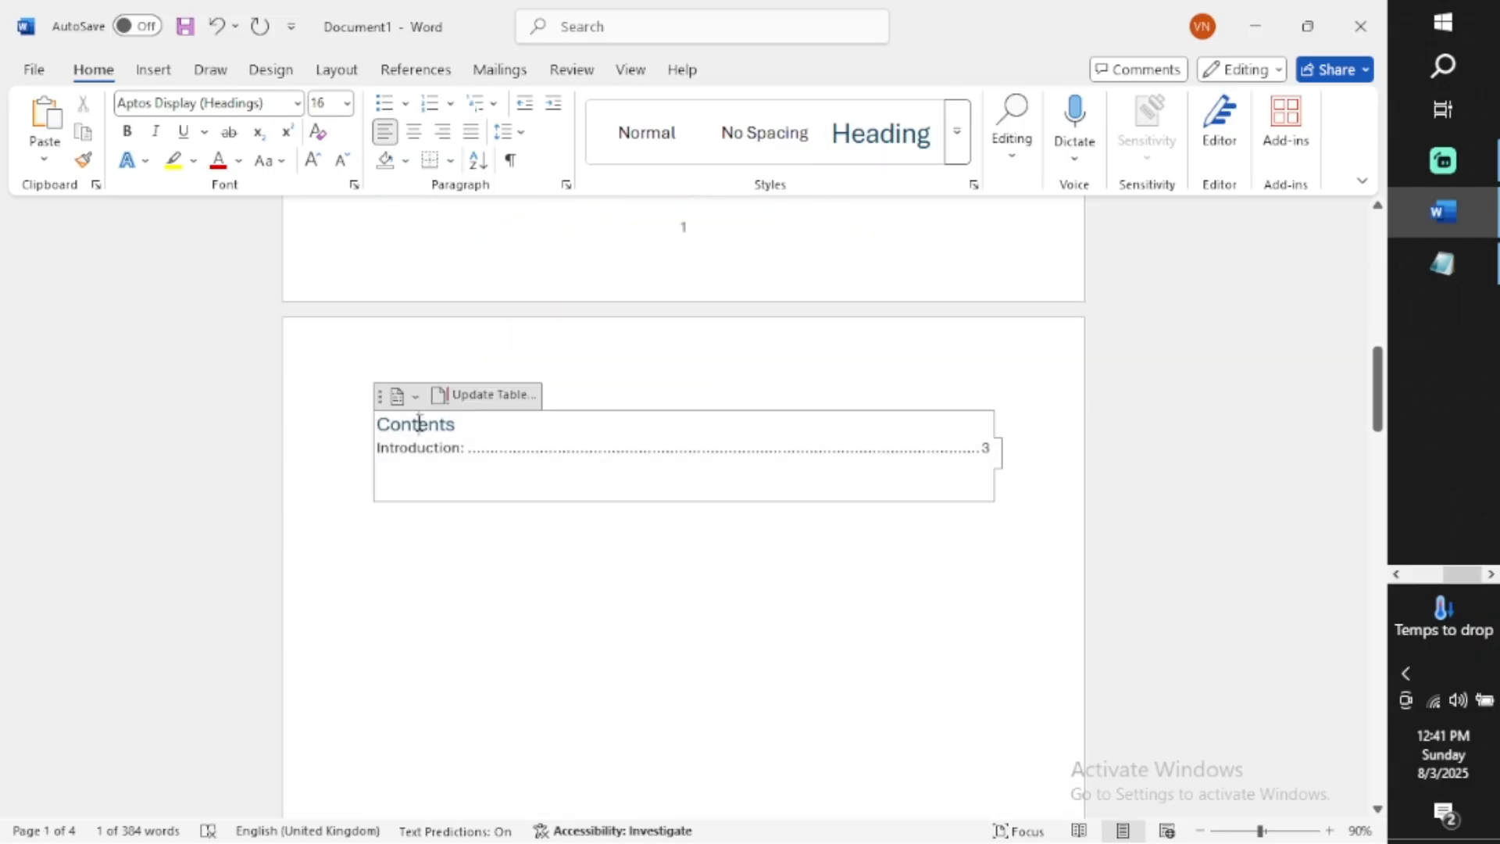
click(497, 397)
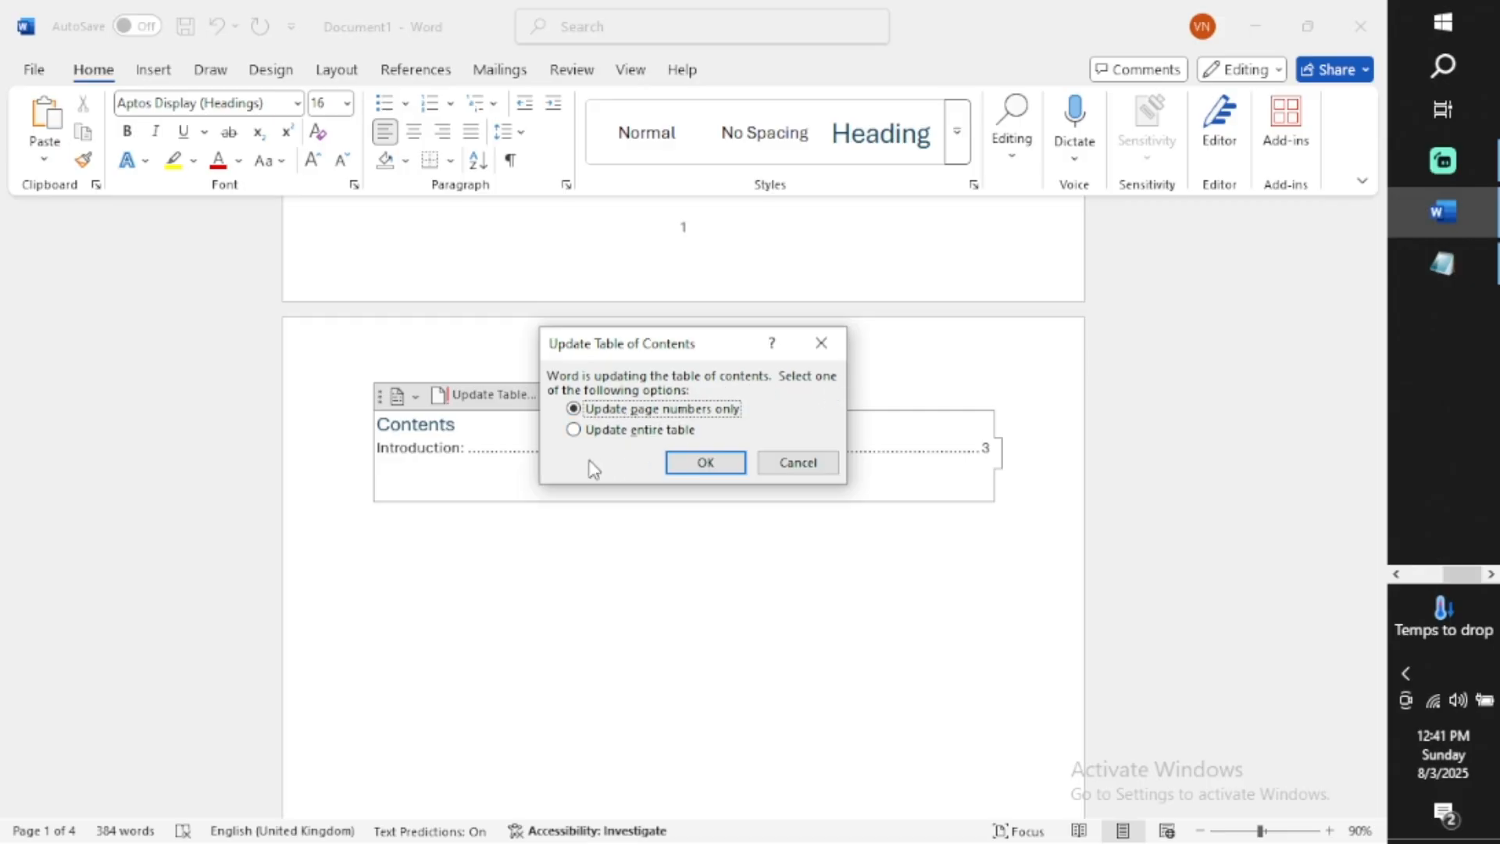
click(574, 430)
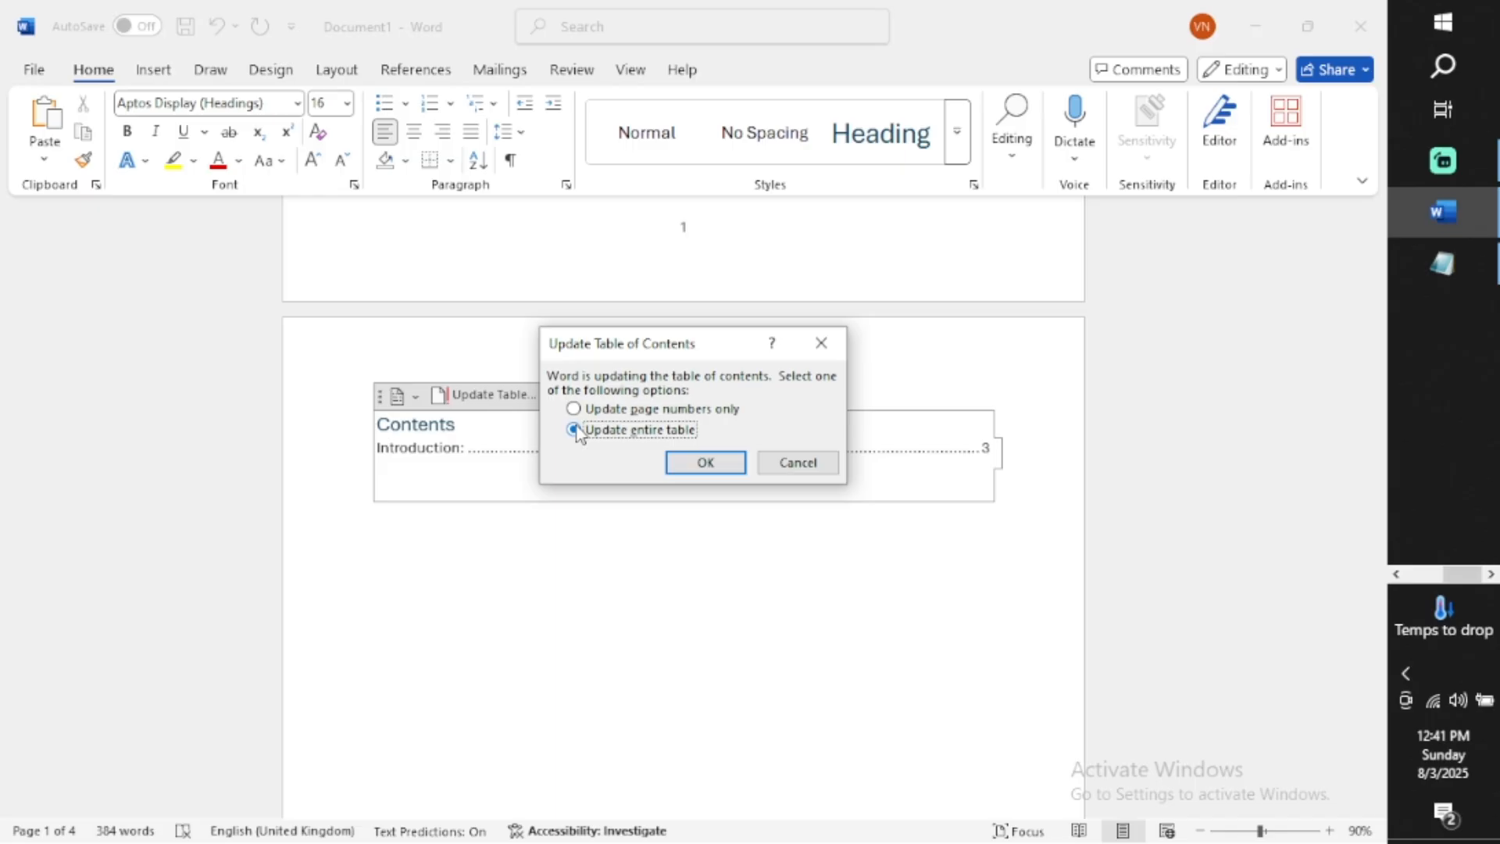
click(703, 461)
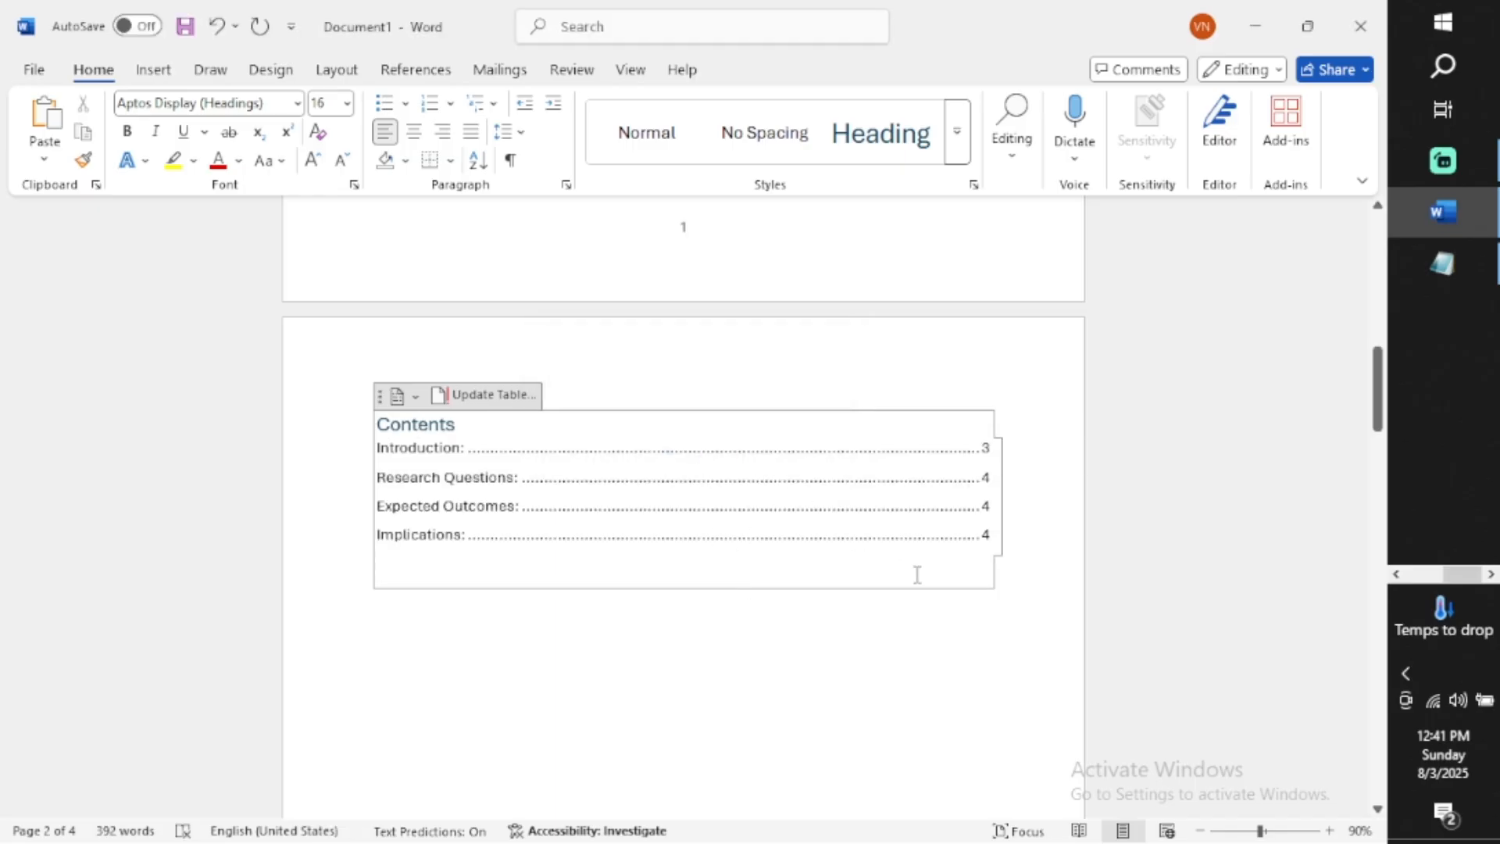
Review the table of contents and the headed pages across the whole document at reduced zoom
ctrl+scroll(917, 575, down, 7)
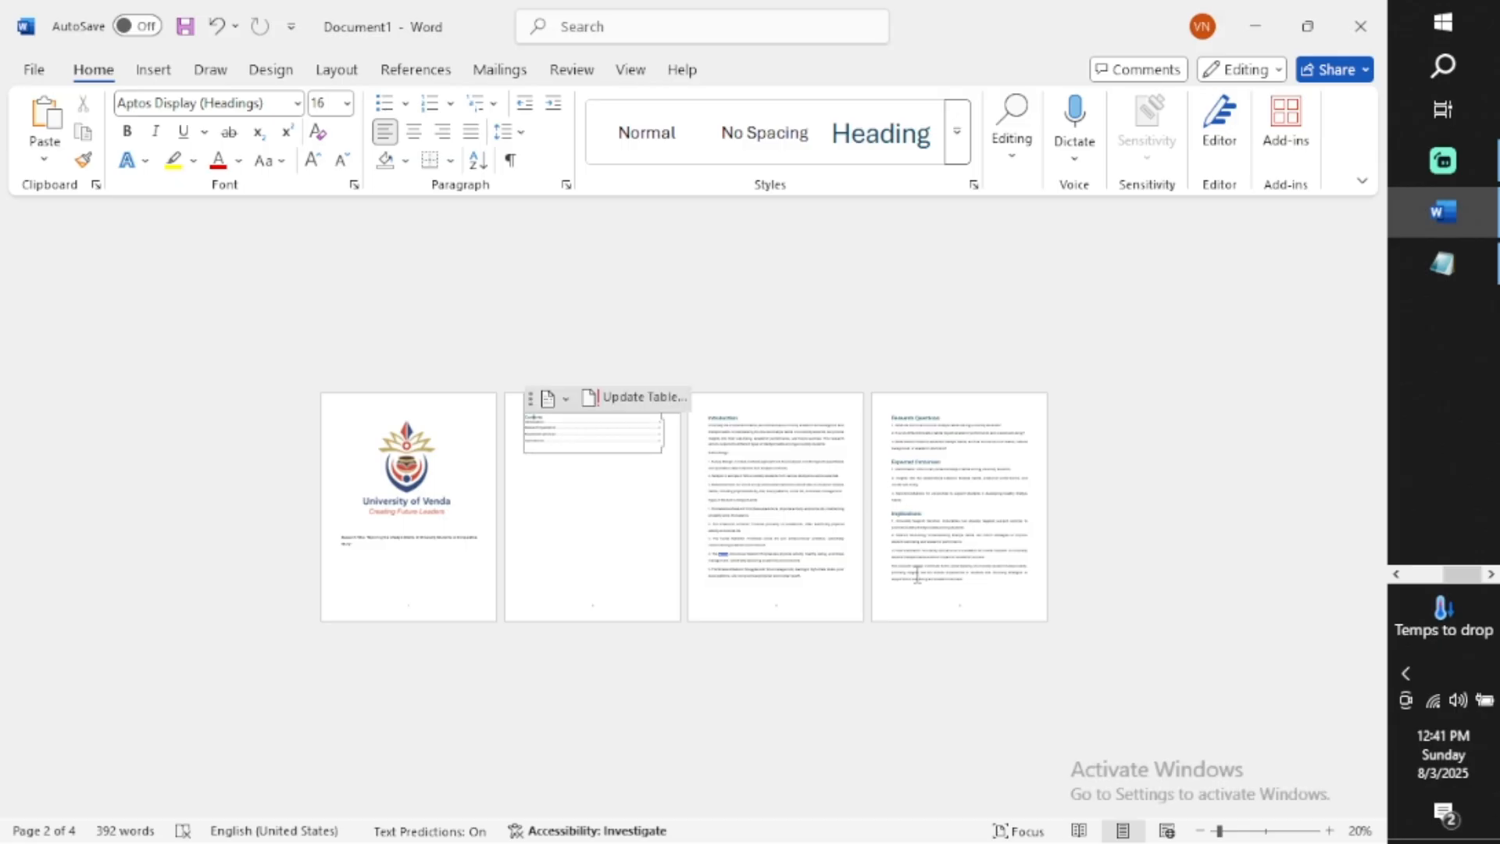
ctrl+scroll(918, 575, up, 2)
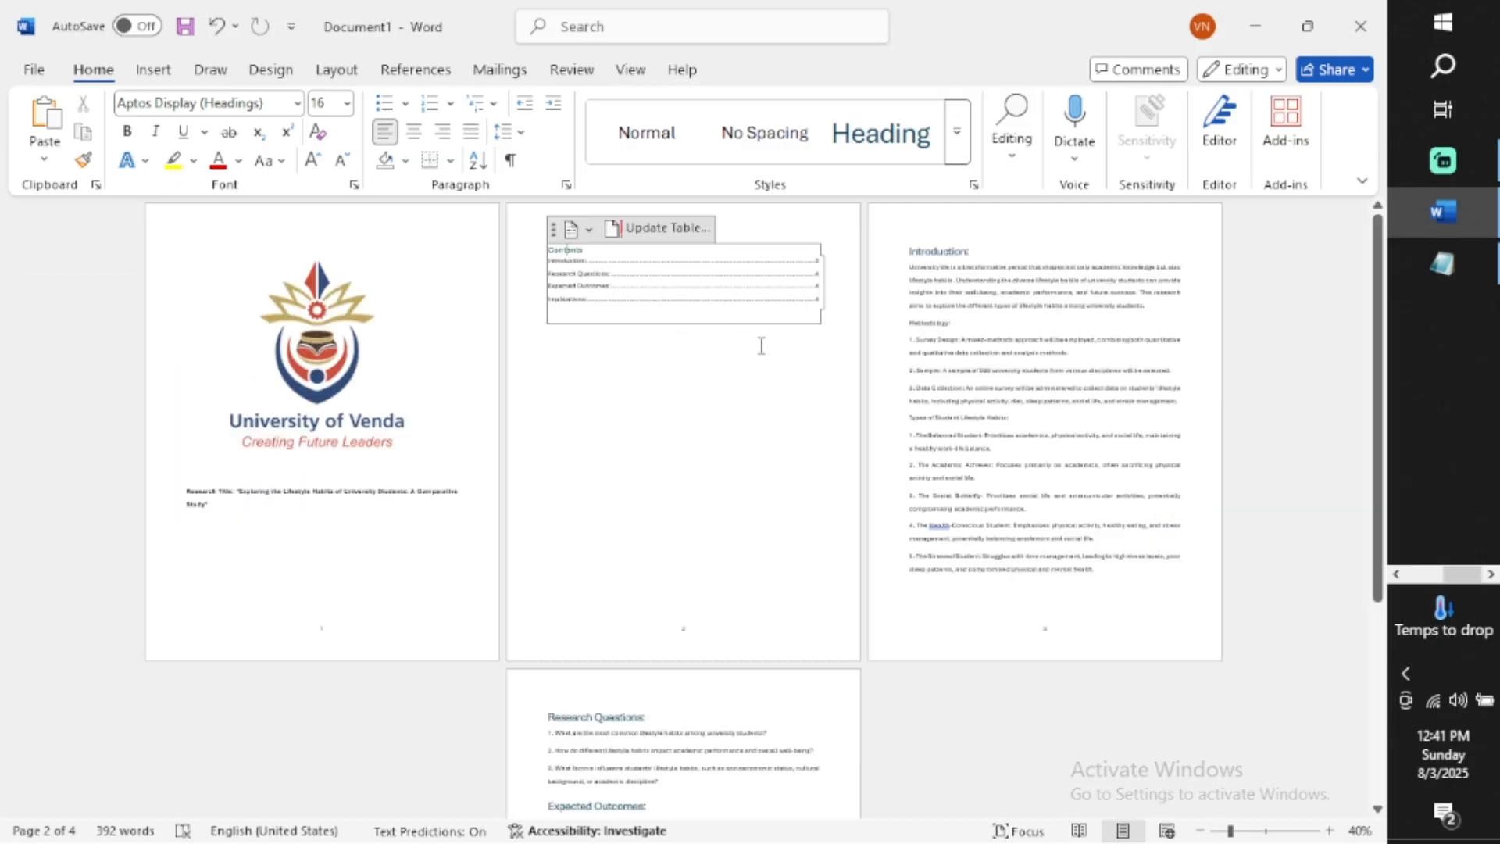
click(781, 376)
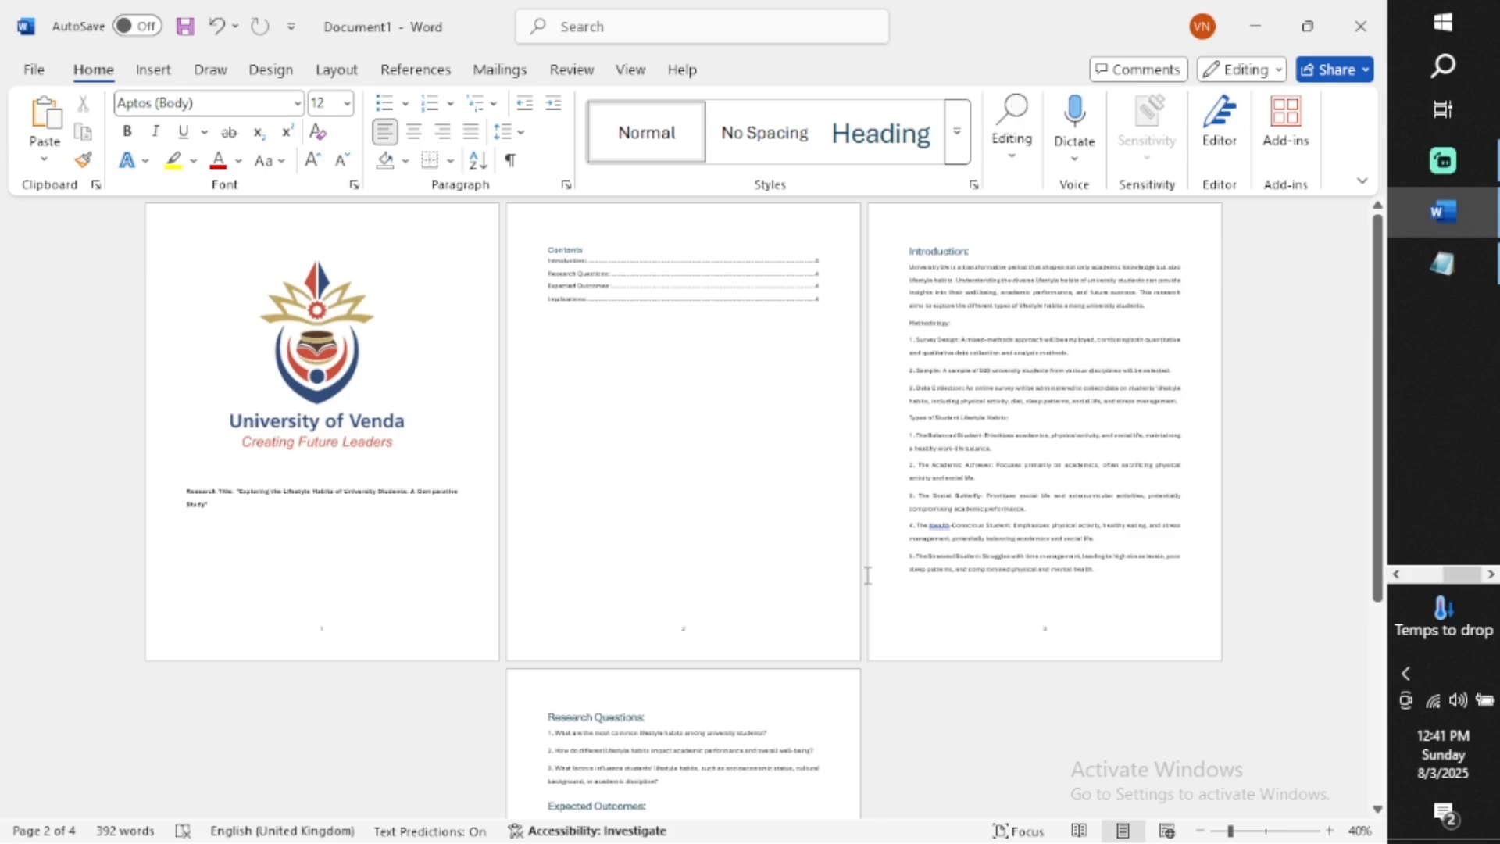
scroll(717, 666, up, 2)
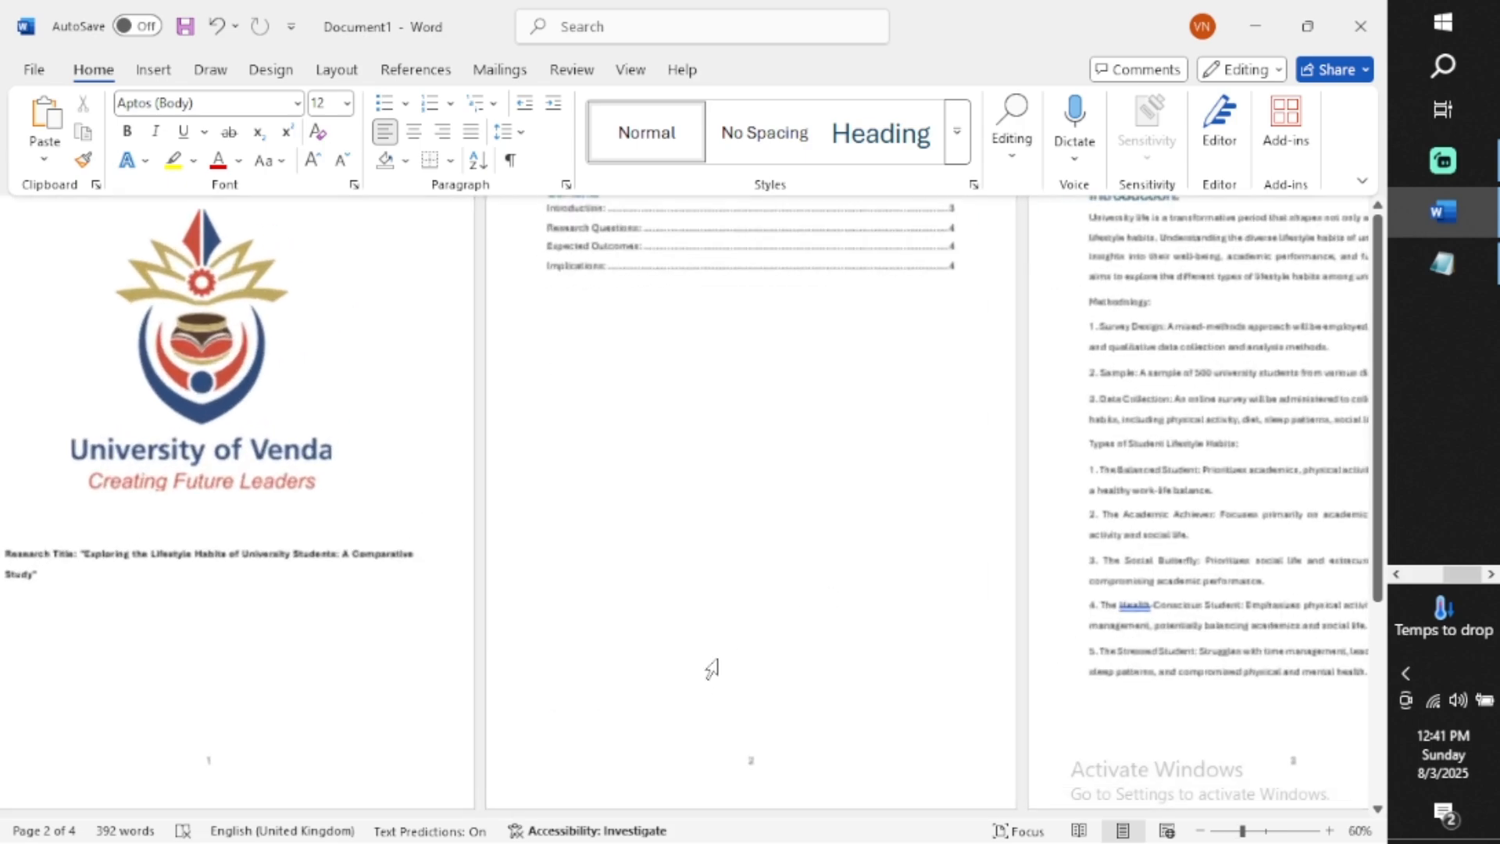
scroll(363, 775, down, 3)
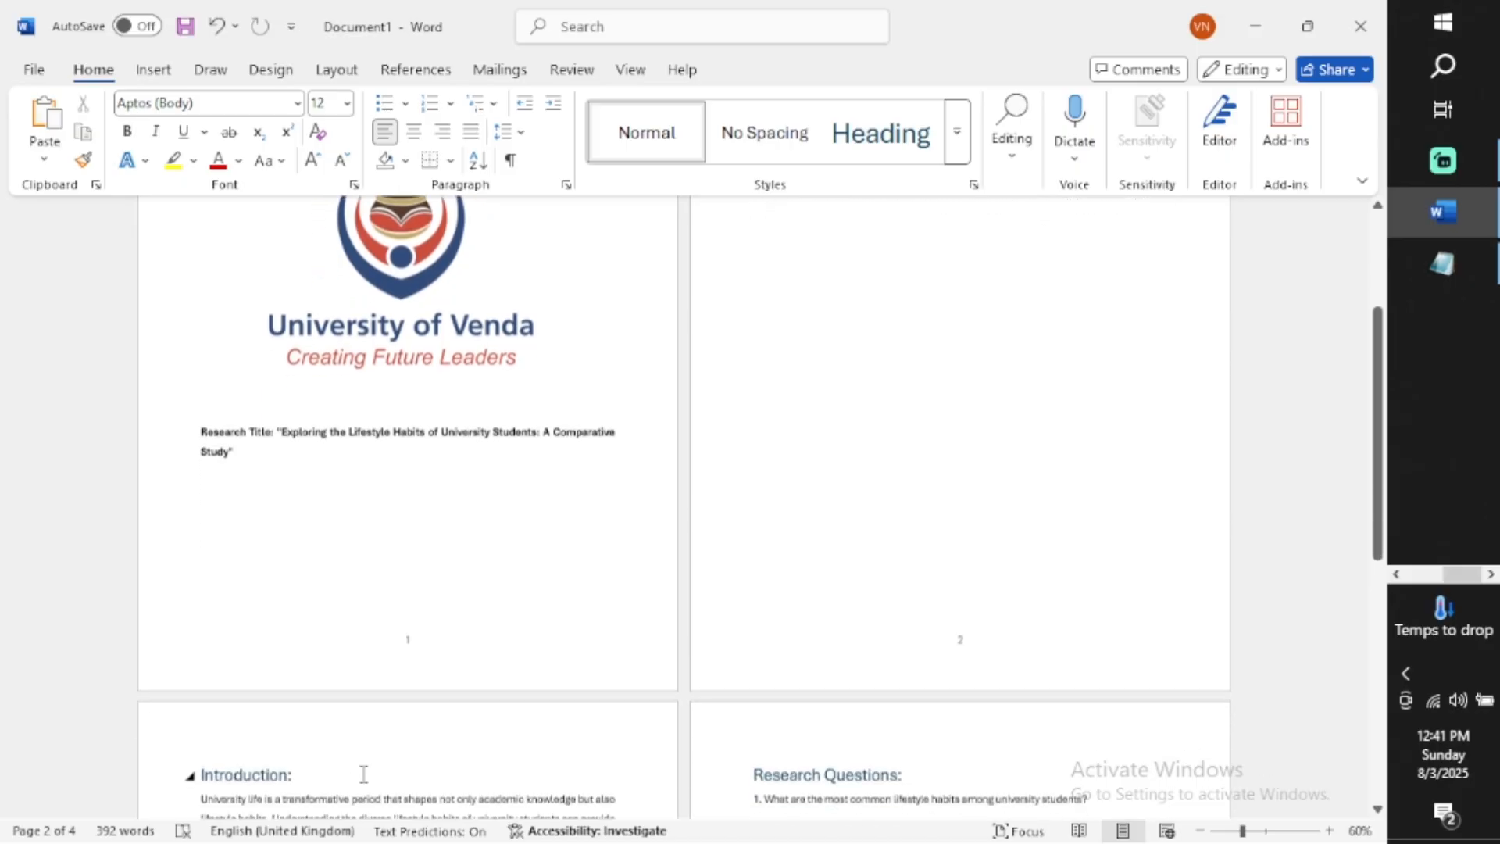
scroll(578, 473, up, 2)
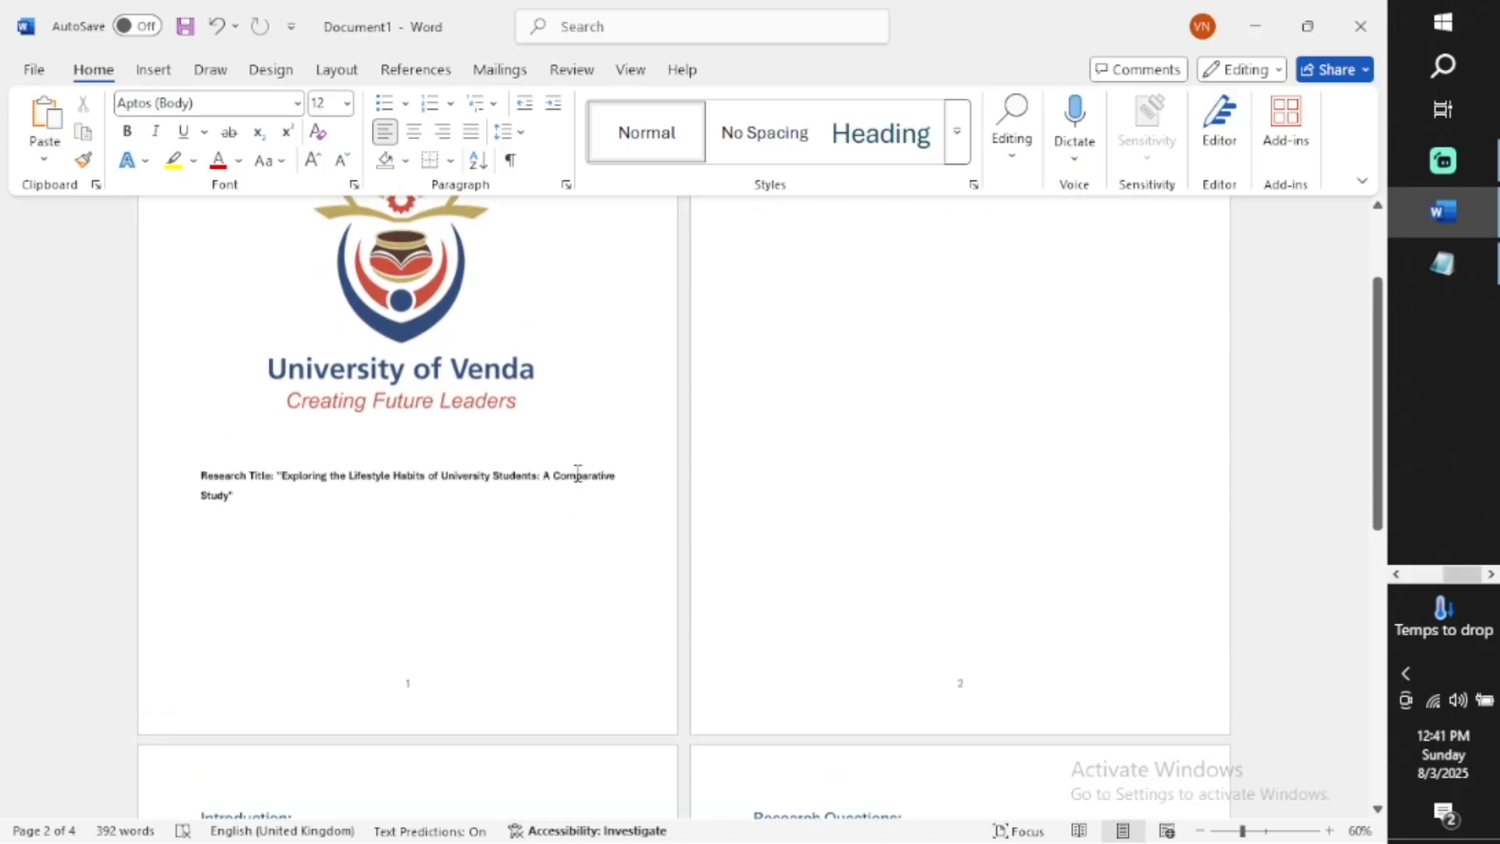
scroll(578, 473, down, 6)
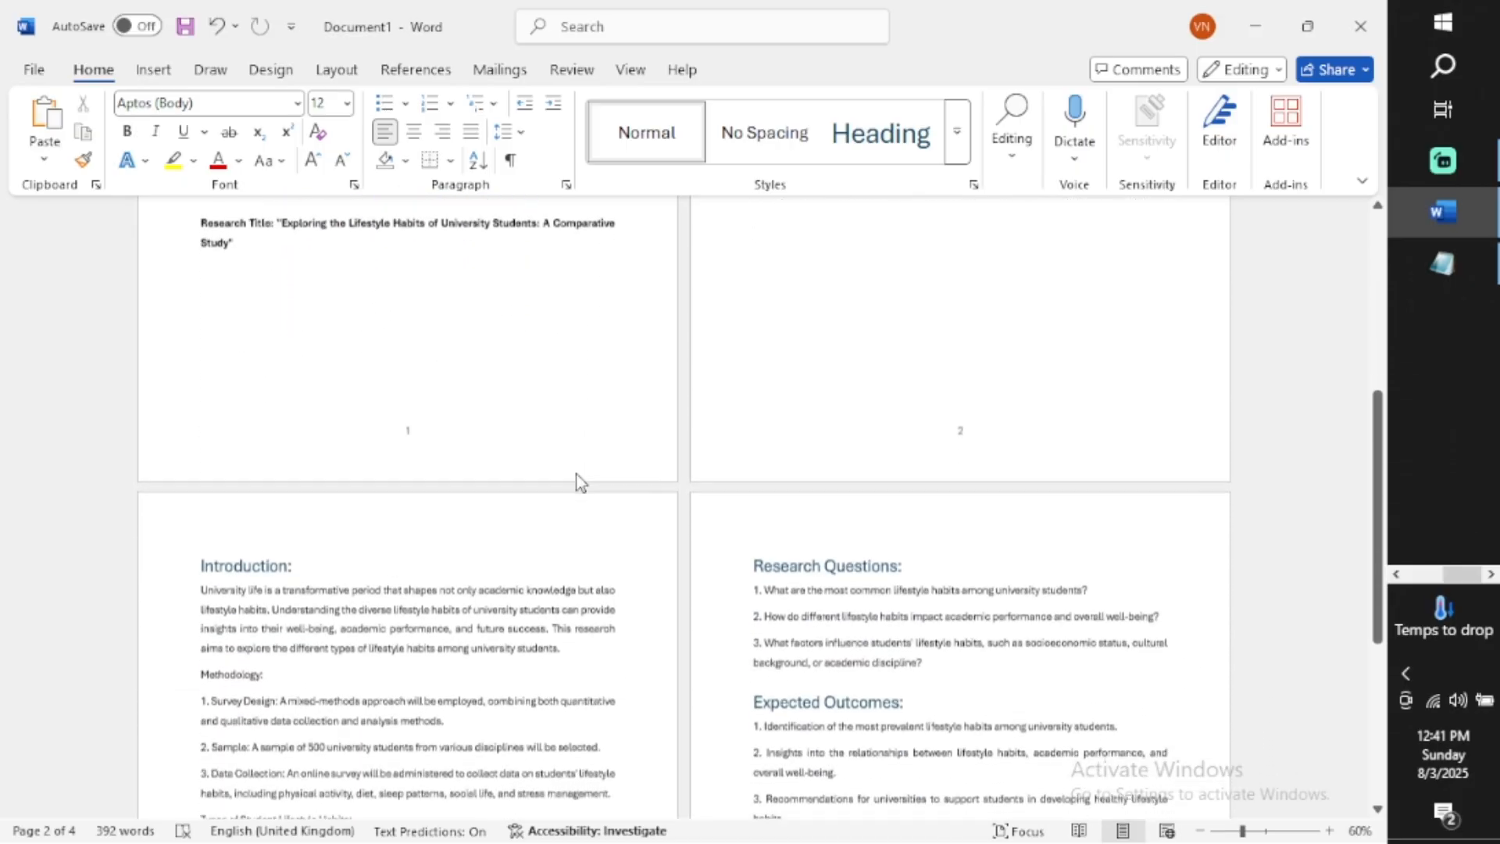
scroll(575, 473, down, 7)
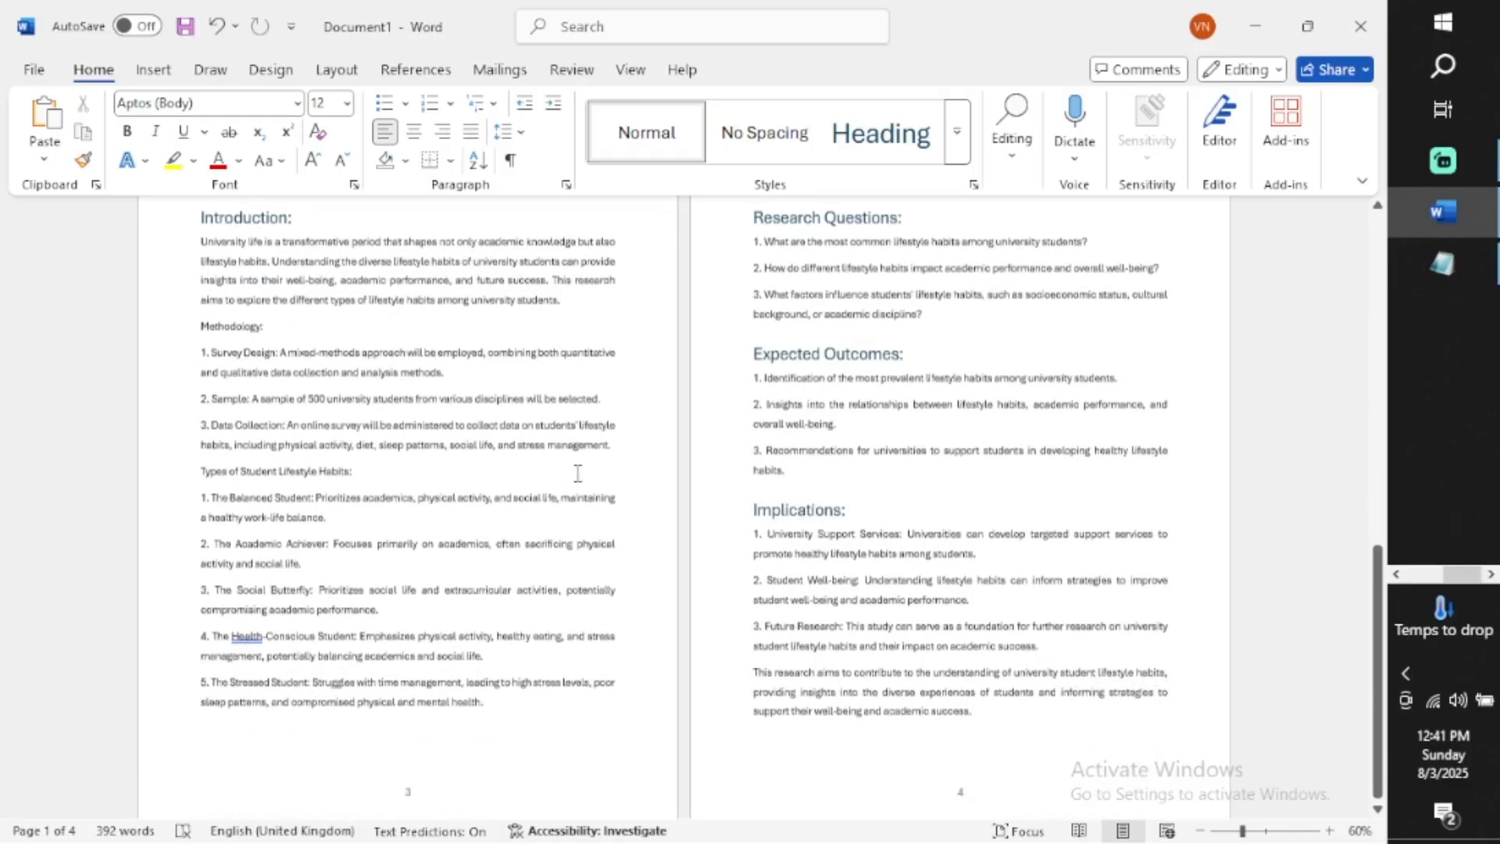
scroll(496, 655, up, 15)
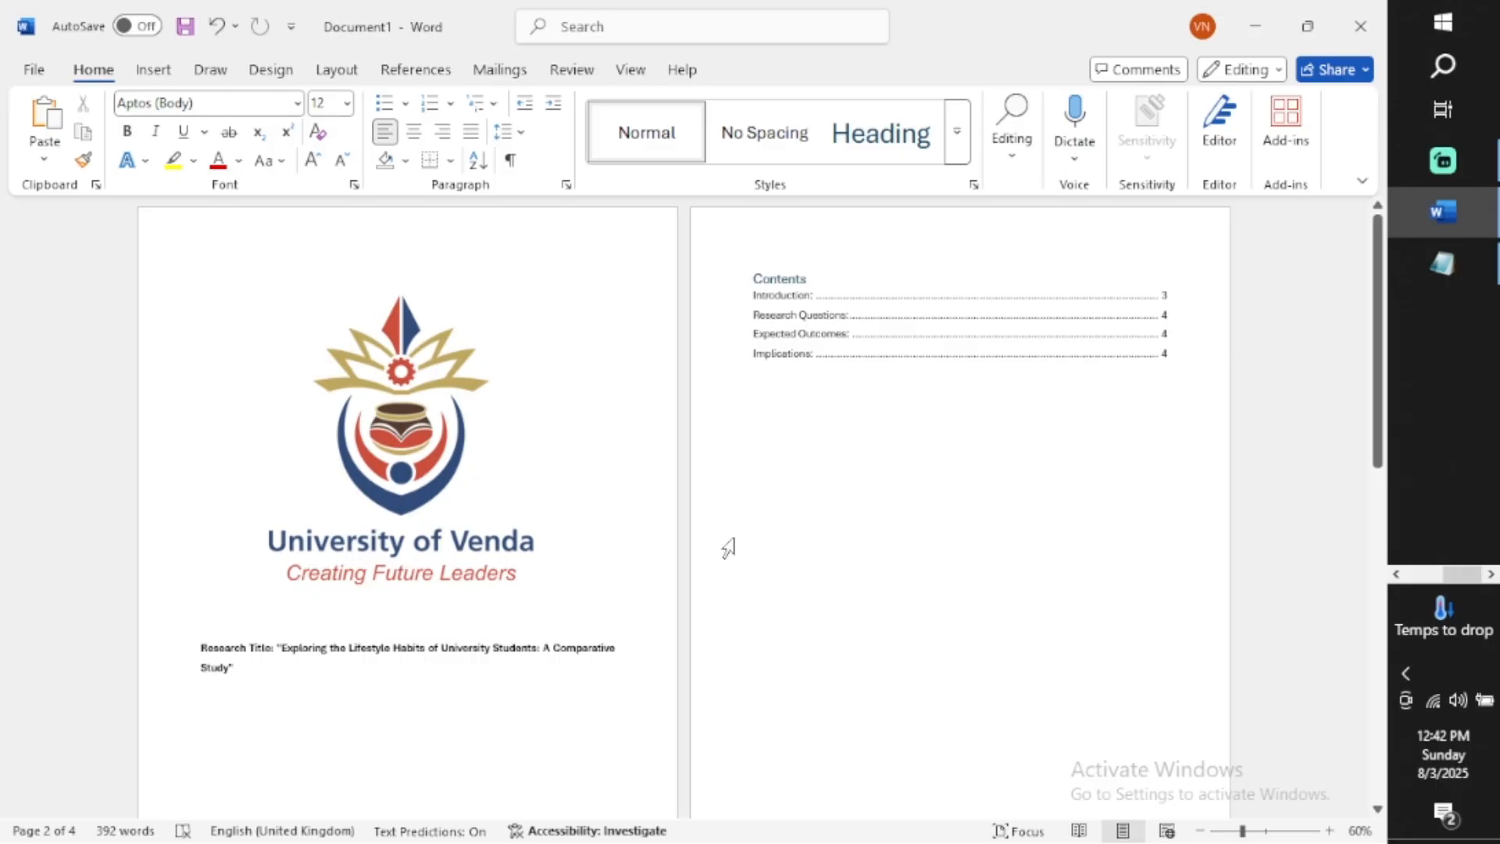
click(791, 428)
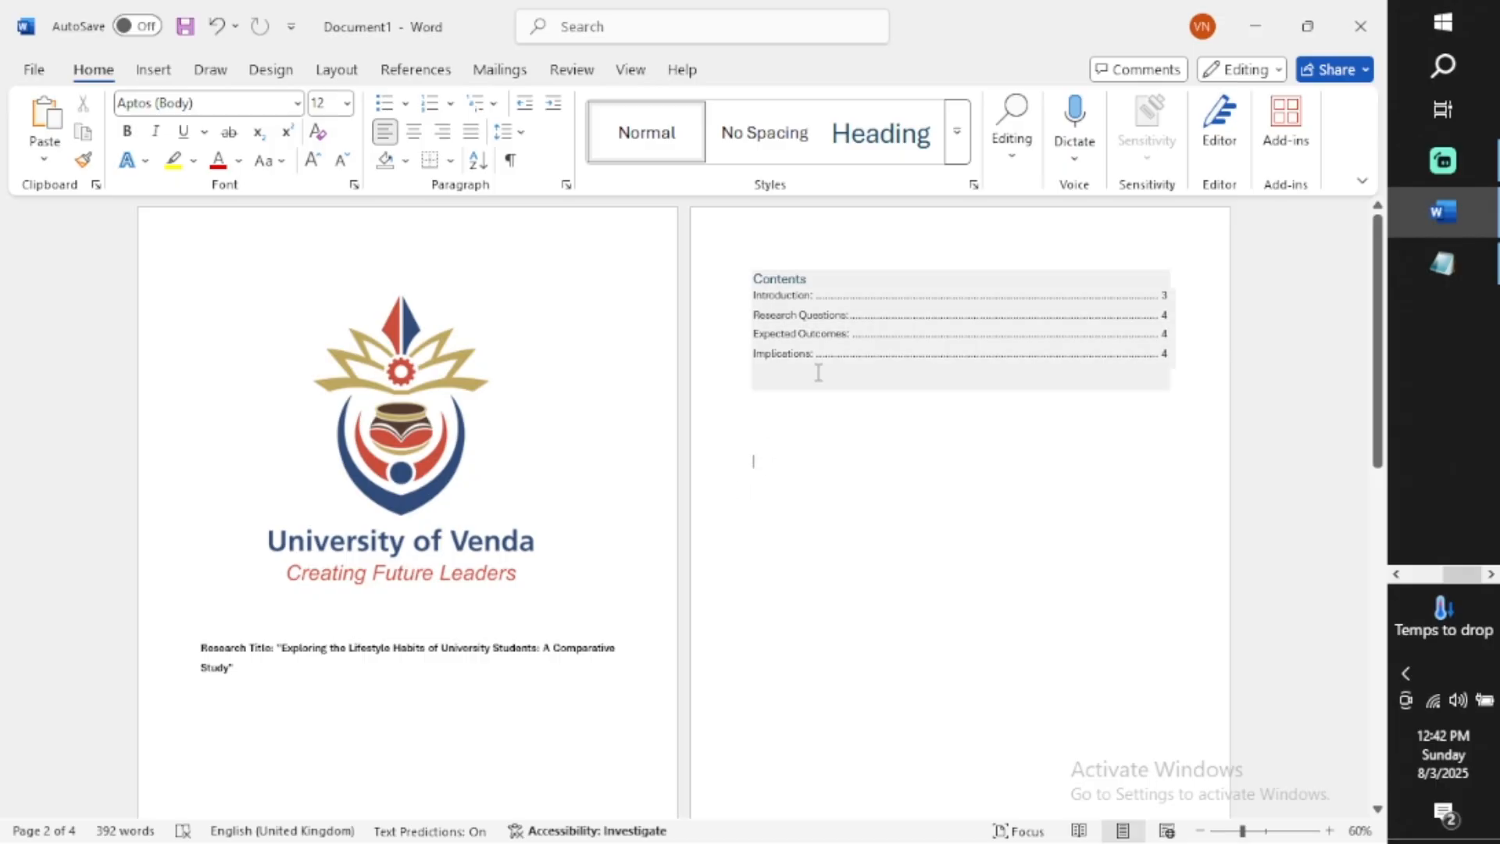
scroll(817, 372, down, 3)
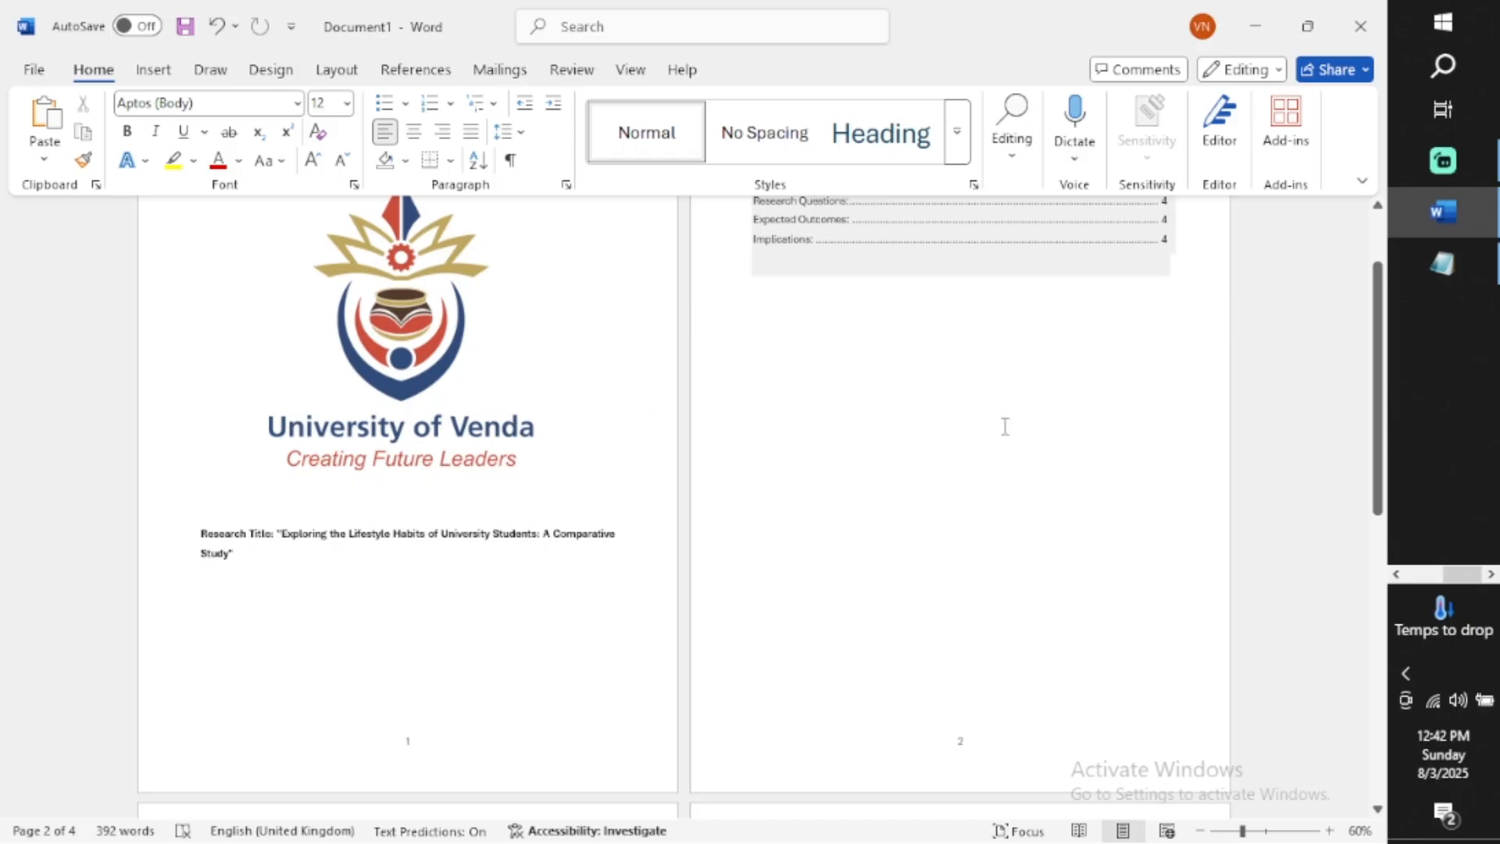
scroll(1006, 427, down, 9)
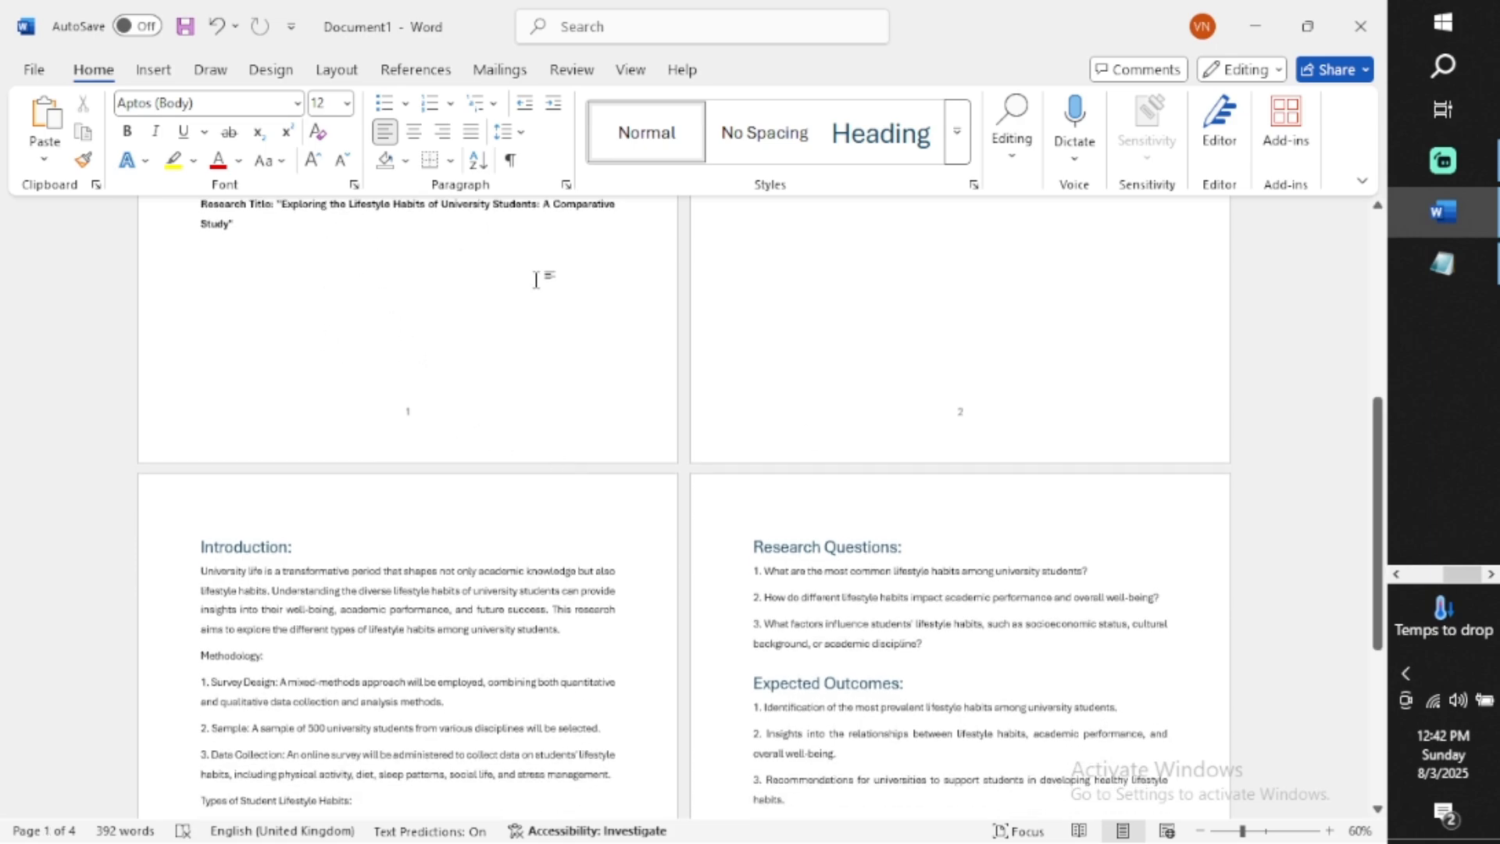
scroll(512, 235, up, 3)
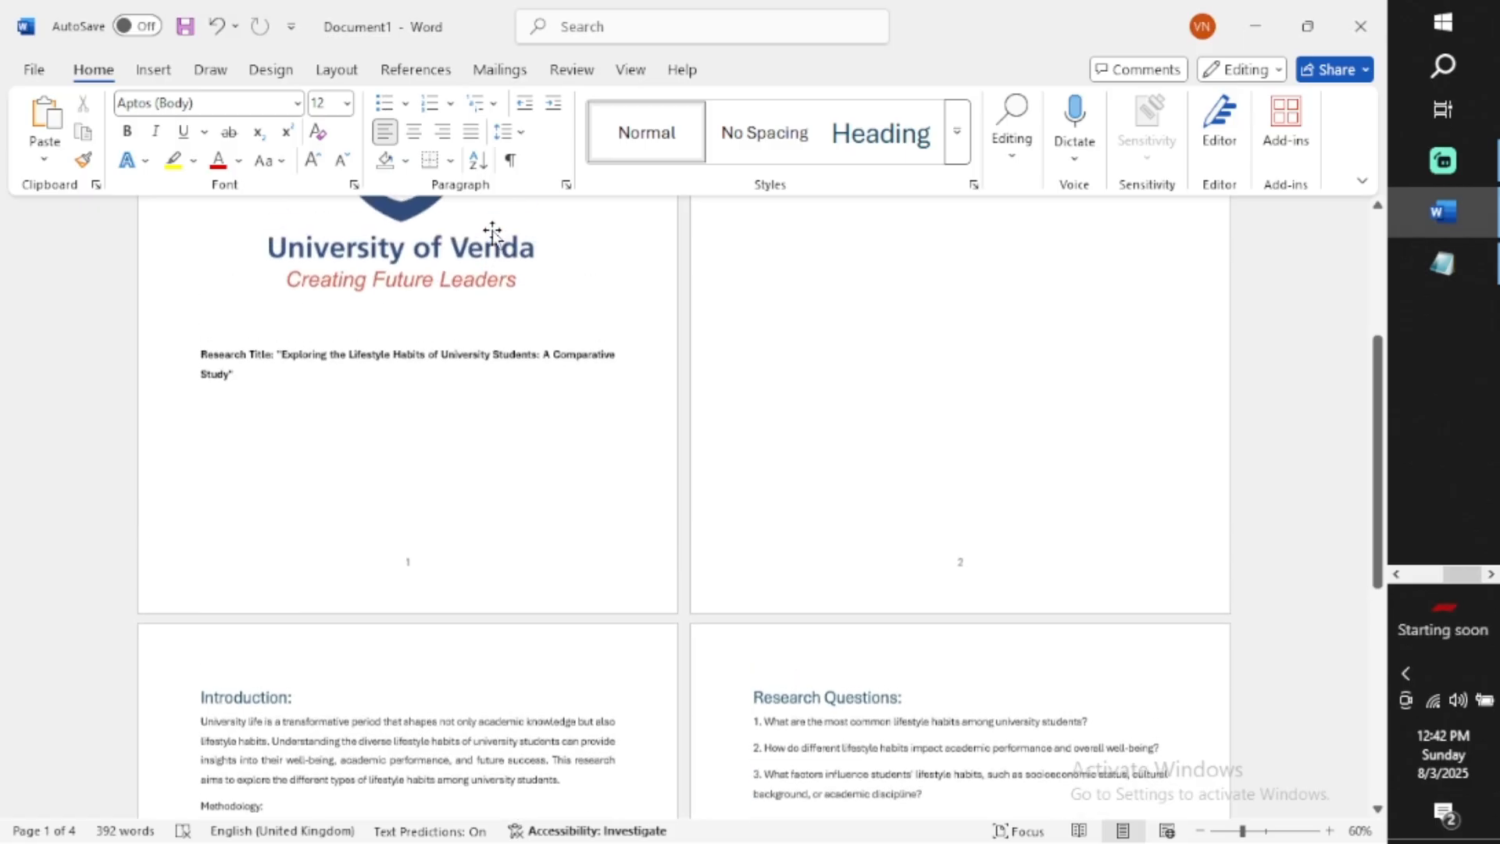
Turn on formatting marks and examine the footers on each page of the document
click(510, 160)
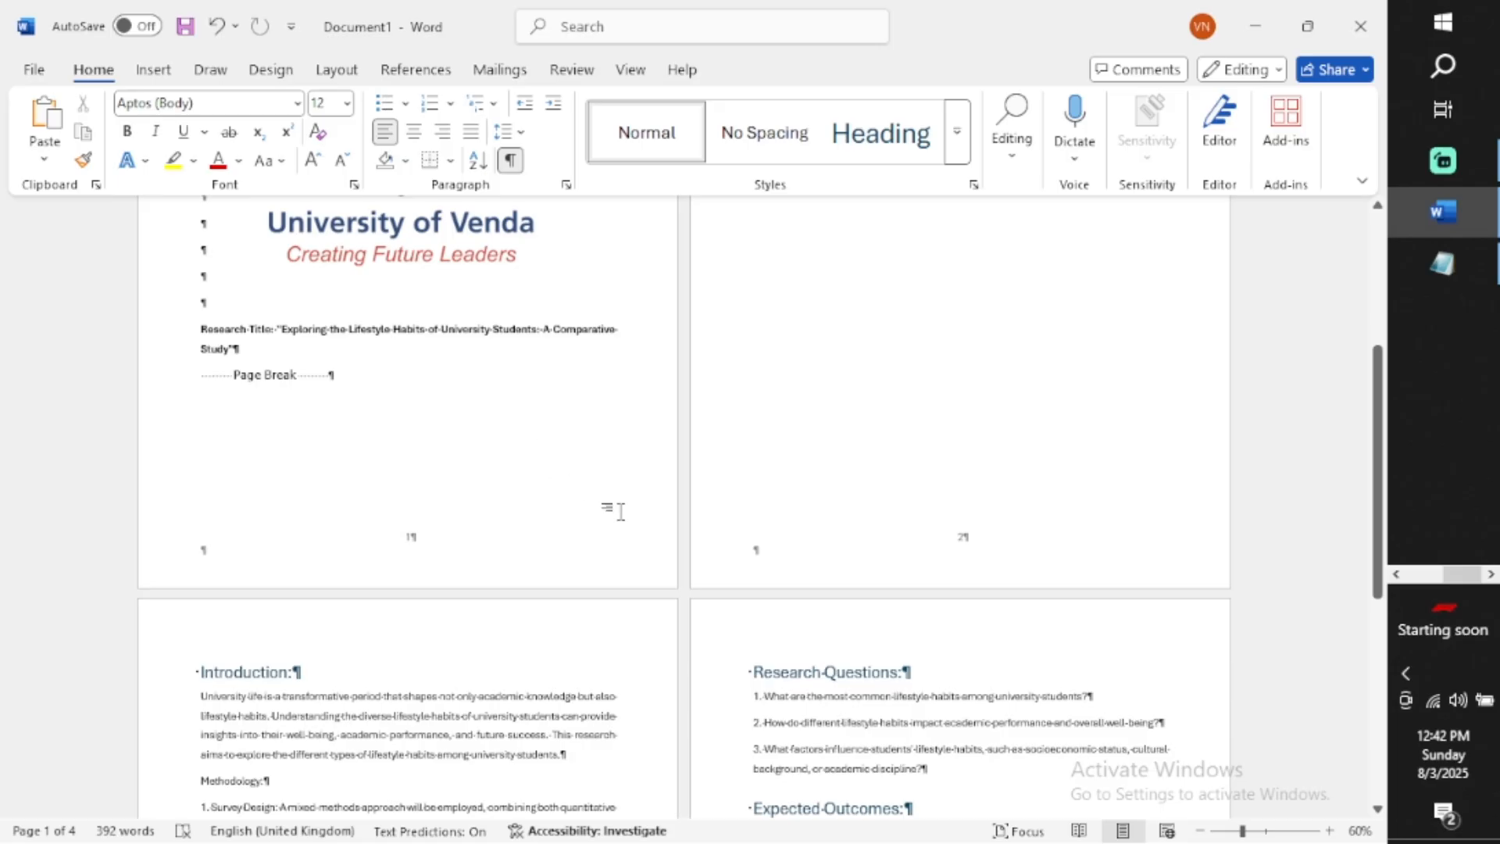
double_click(421, 551)
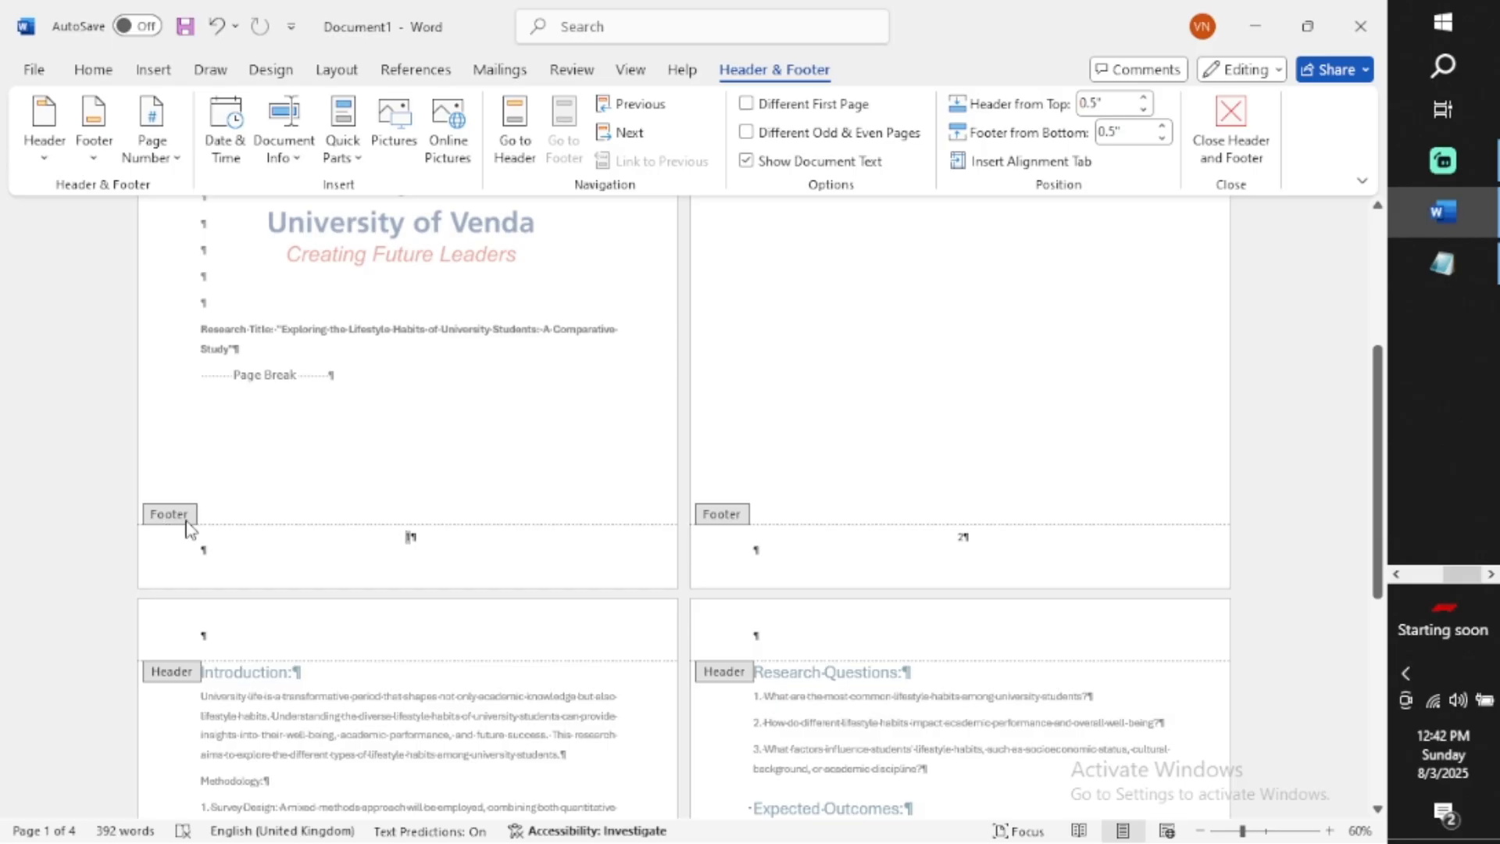
scroll(217, 671, down, 3)
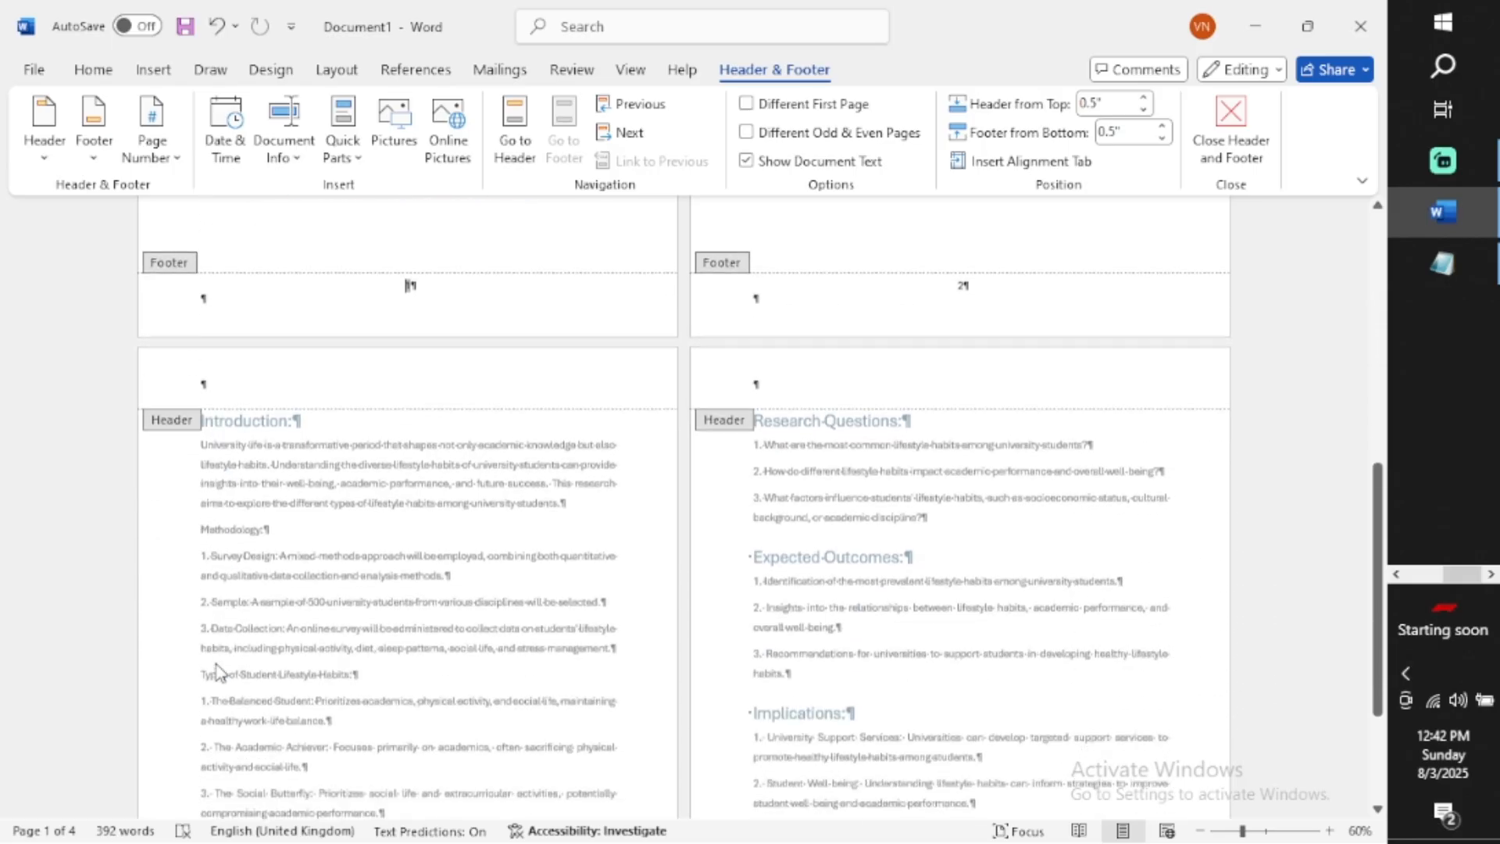
scroll(217, 670, down, 3)
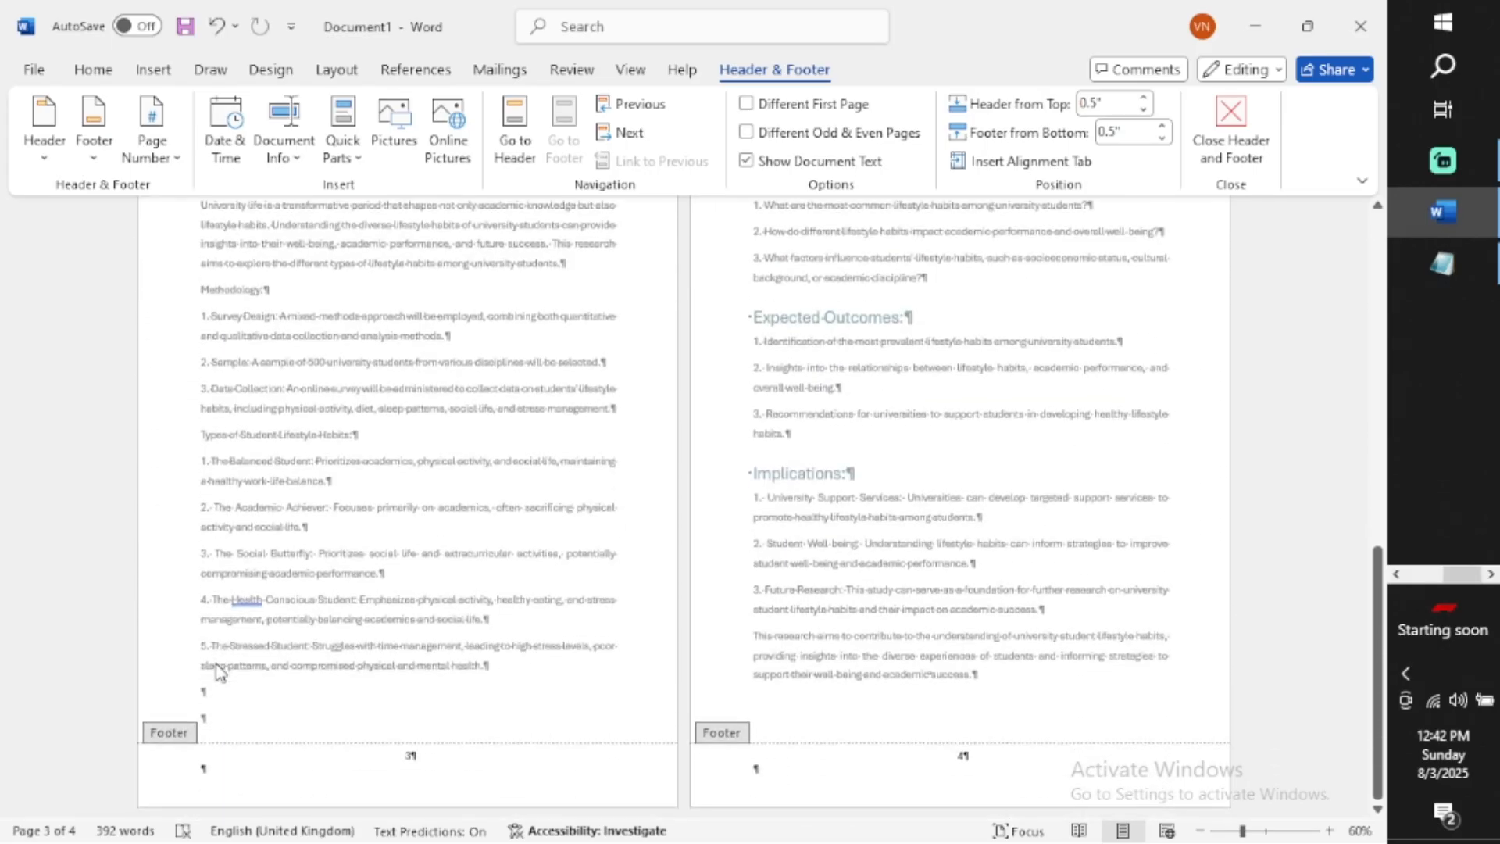
scroll(217, 671, up, 8)
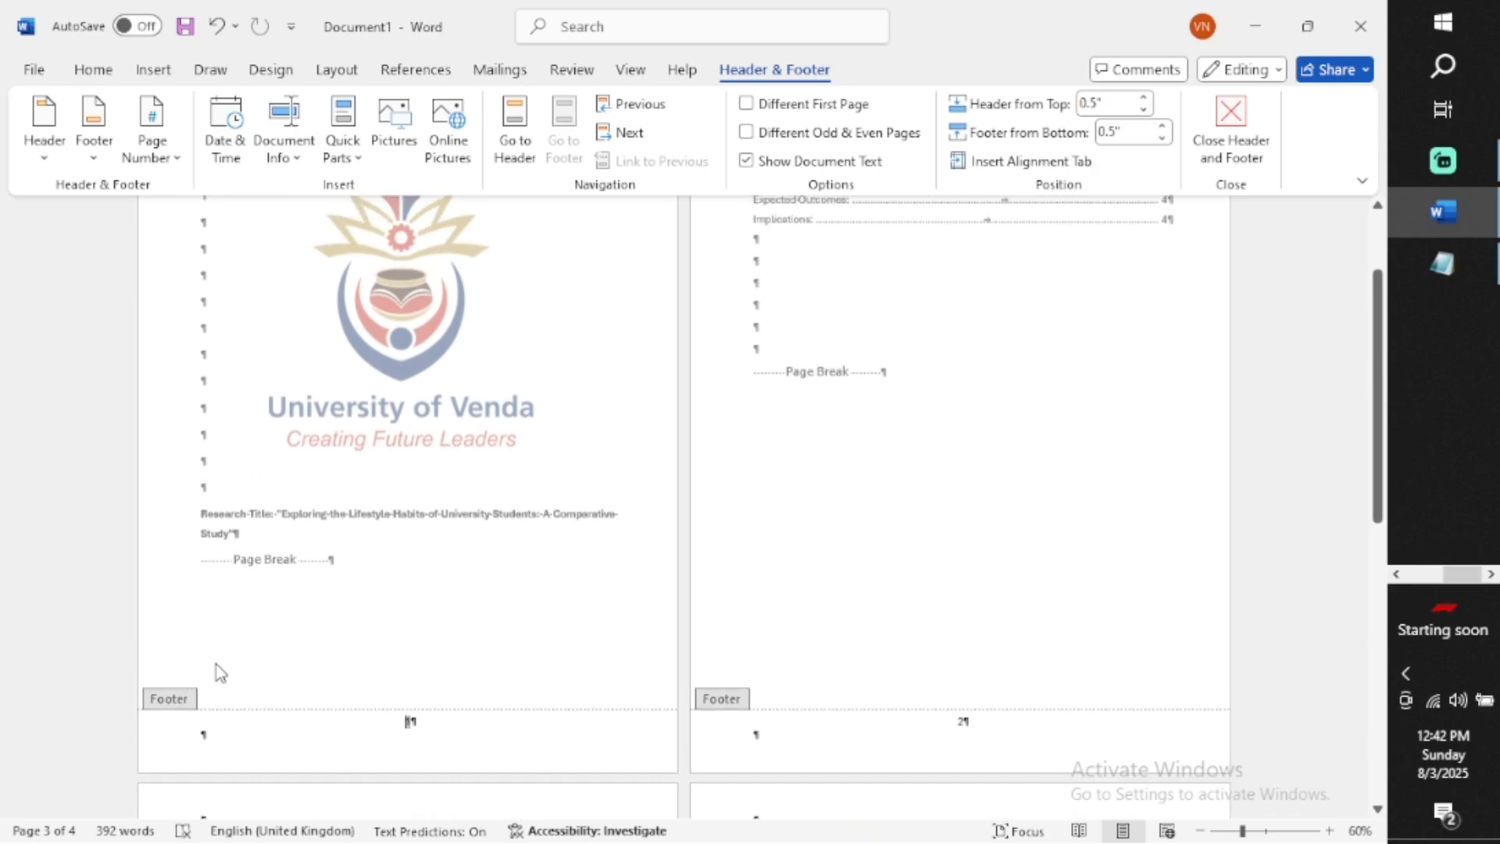
double_click(803, 564)
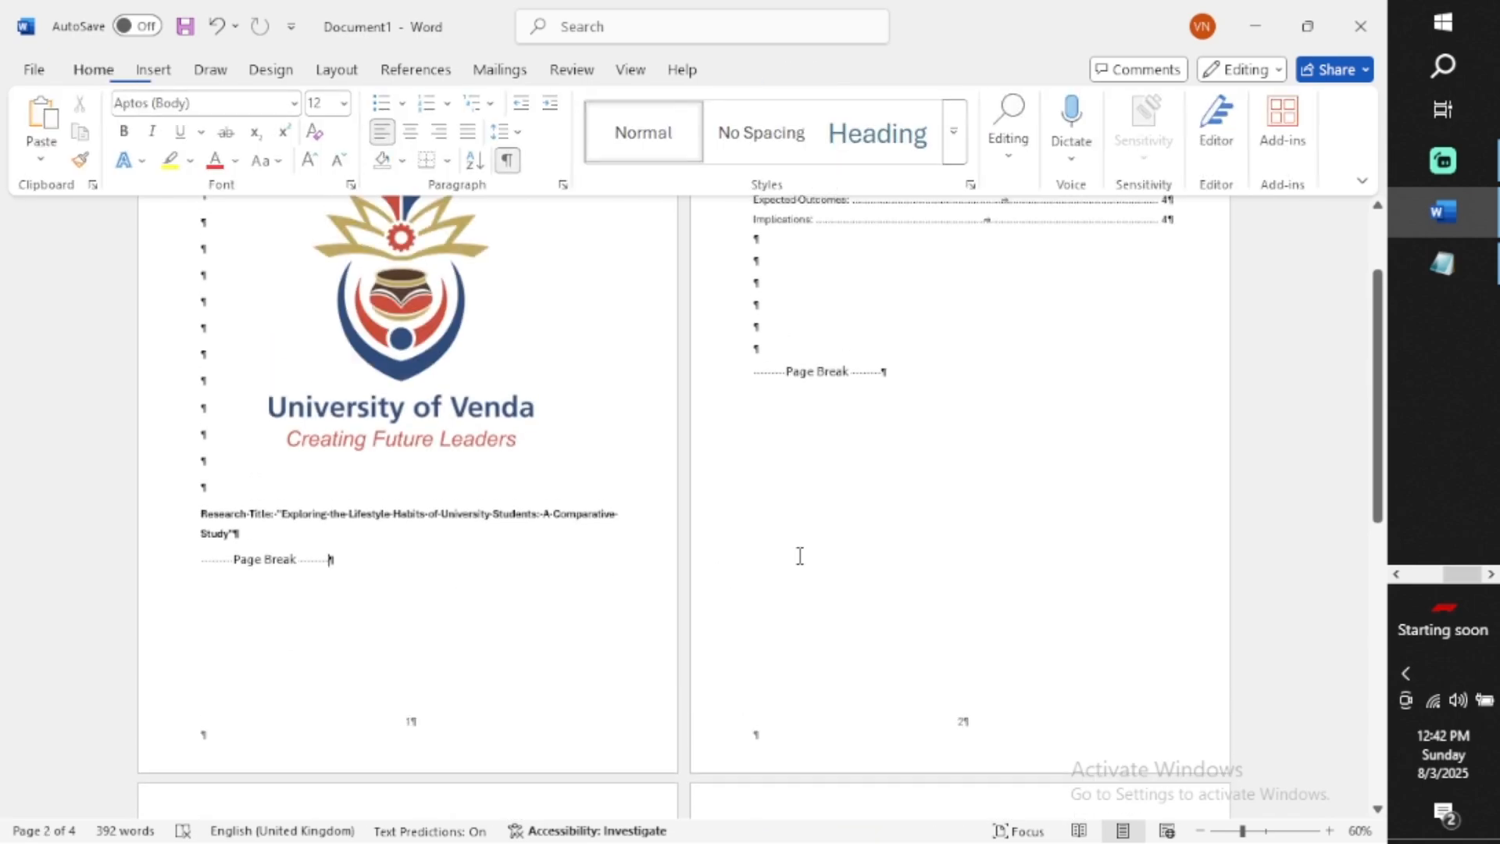
Replace the page break after the table of contents with a Next Page section break
click(970, 382)
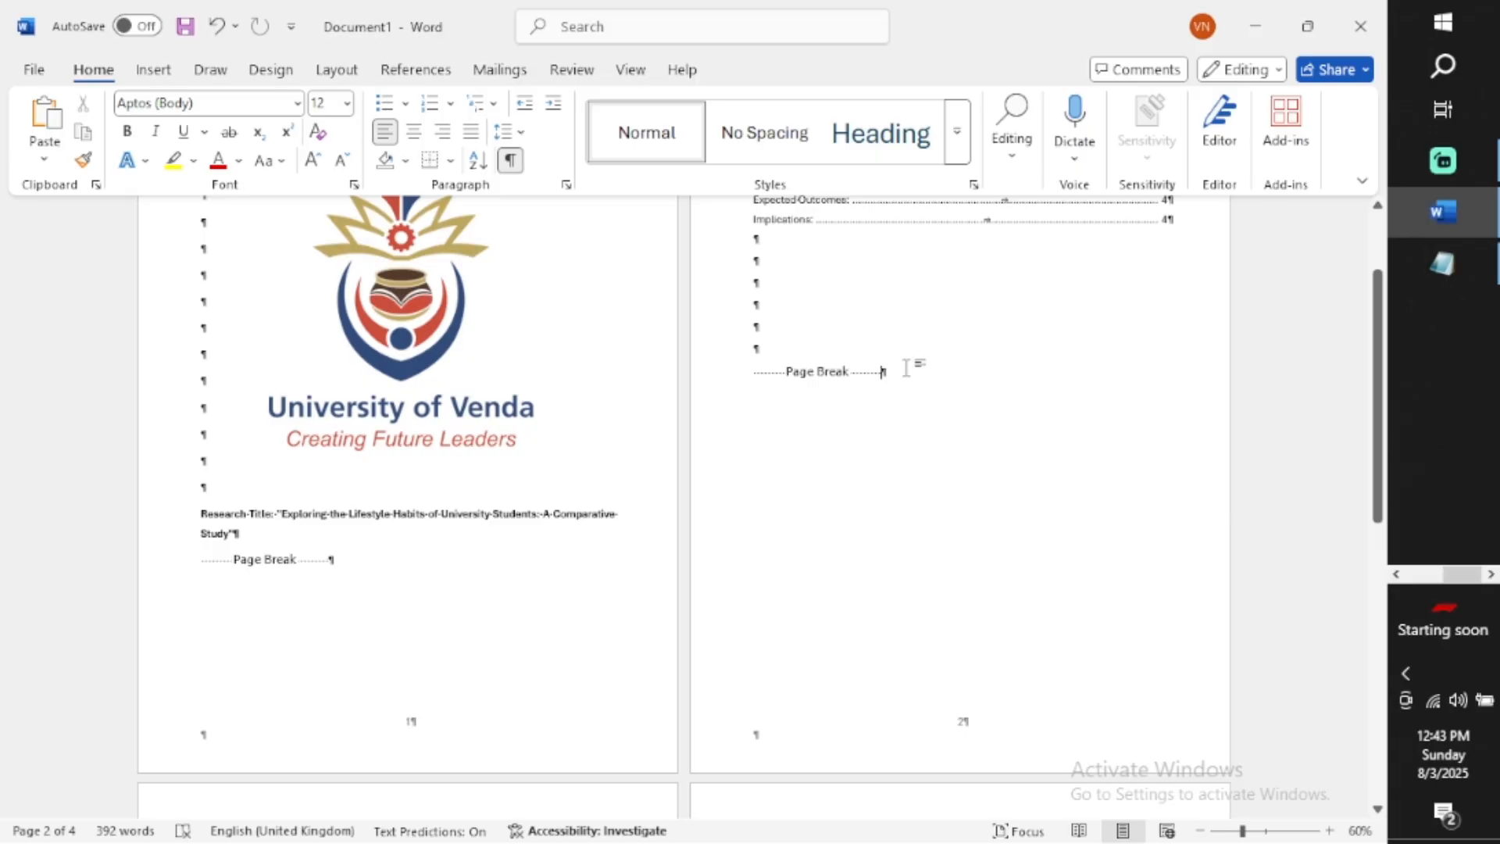
key(BackSpace)
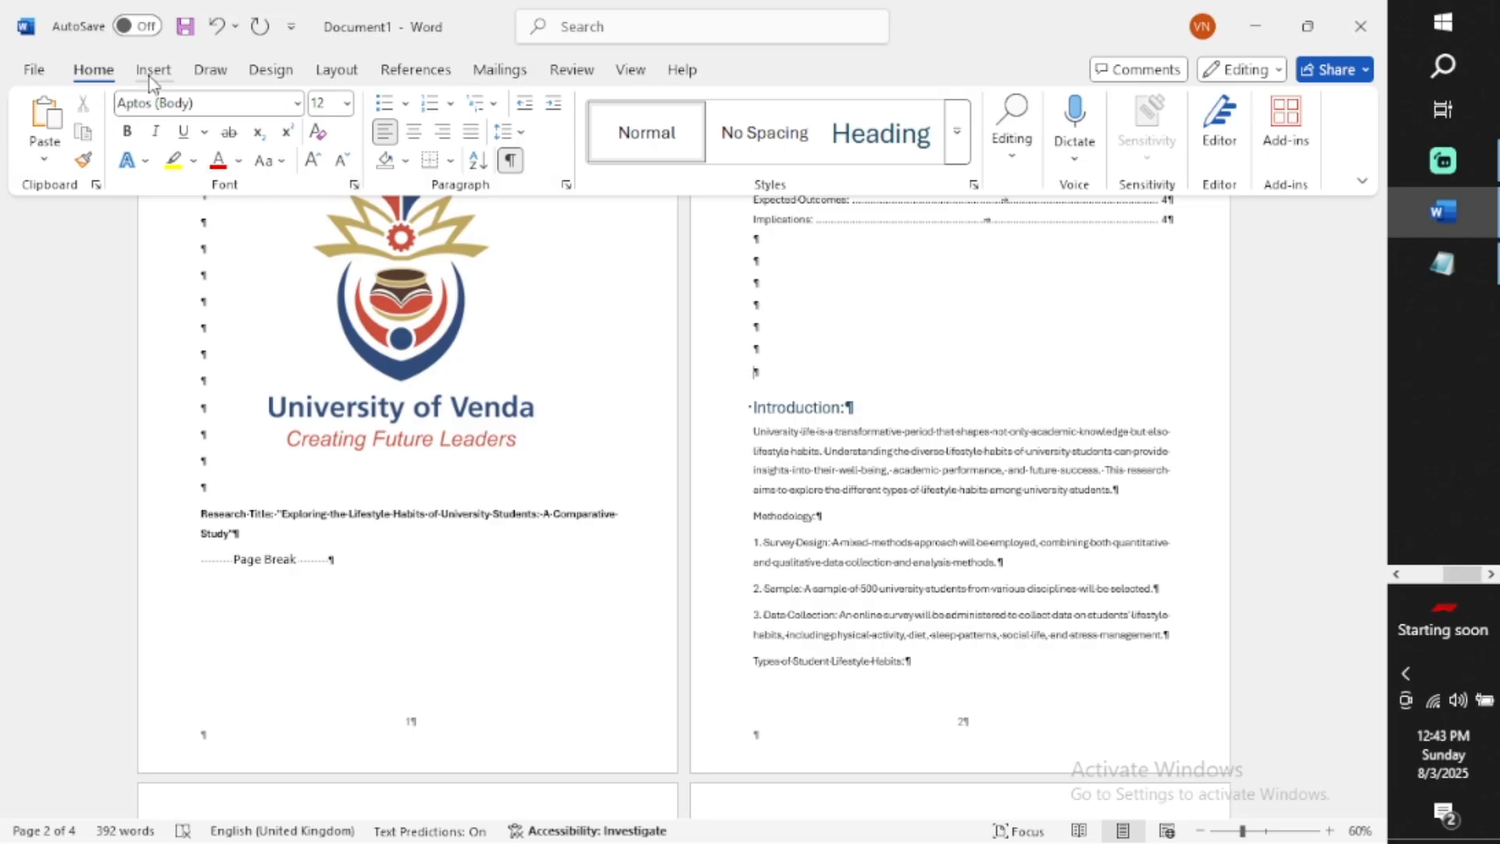
click(328, 79)
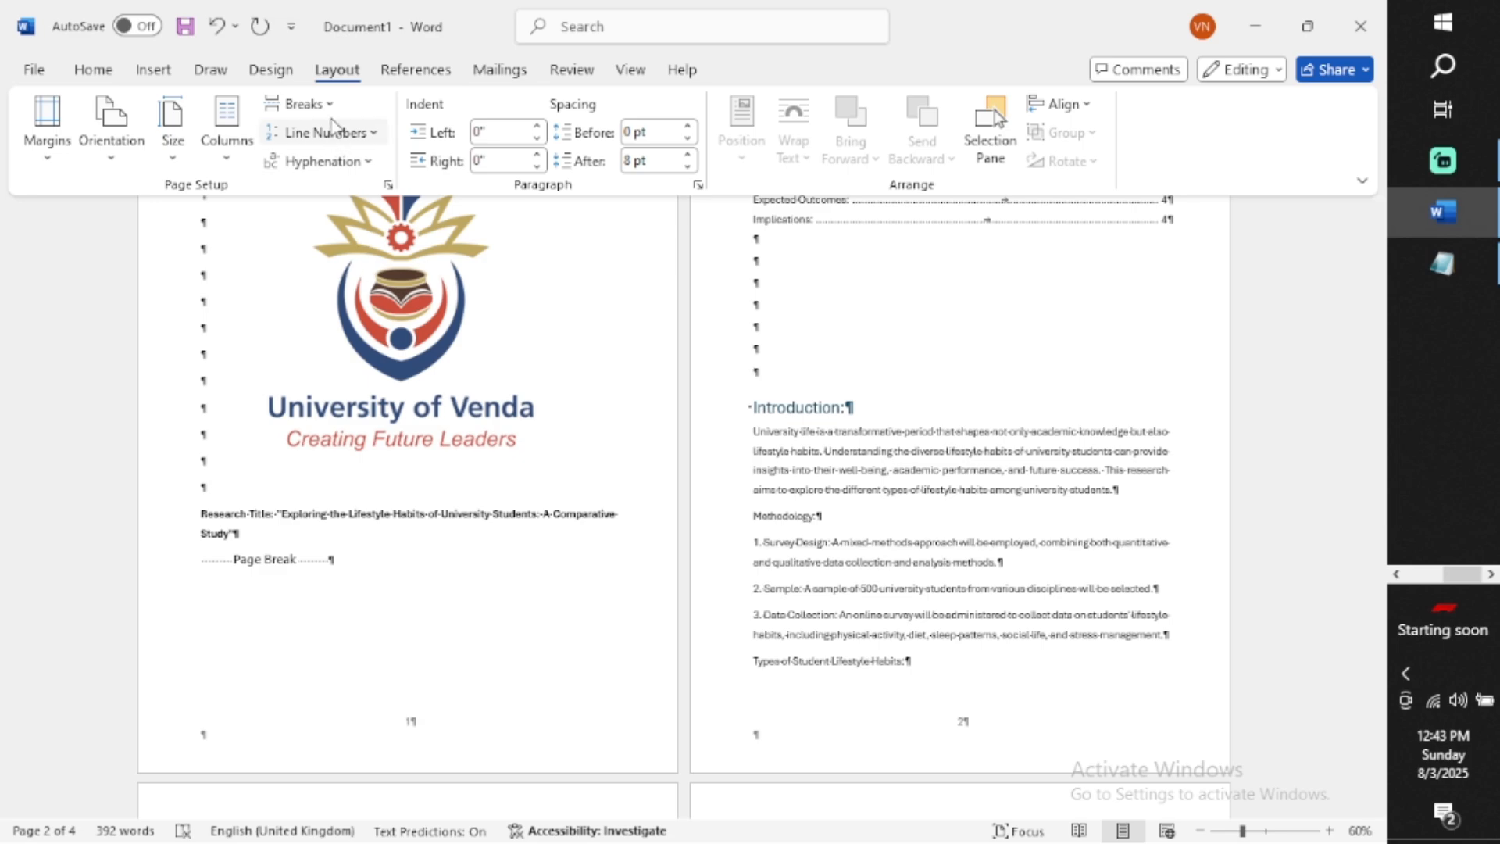
click(321, 109)
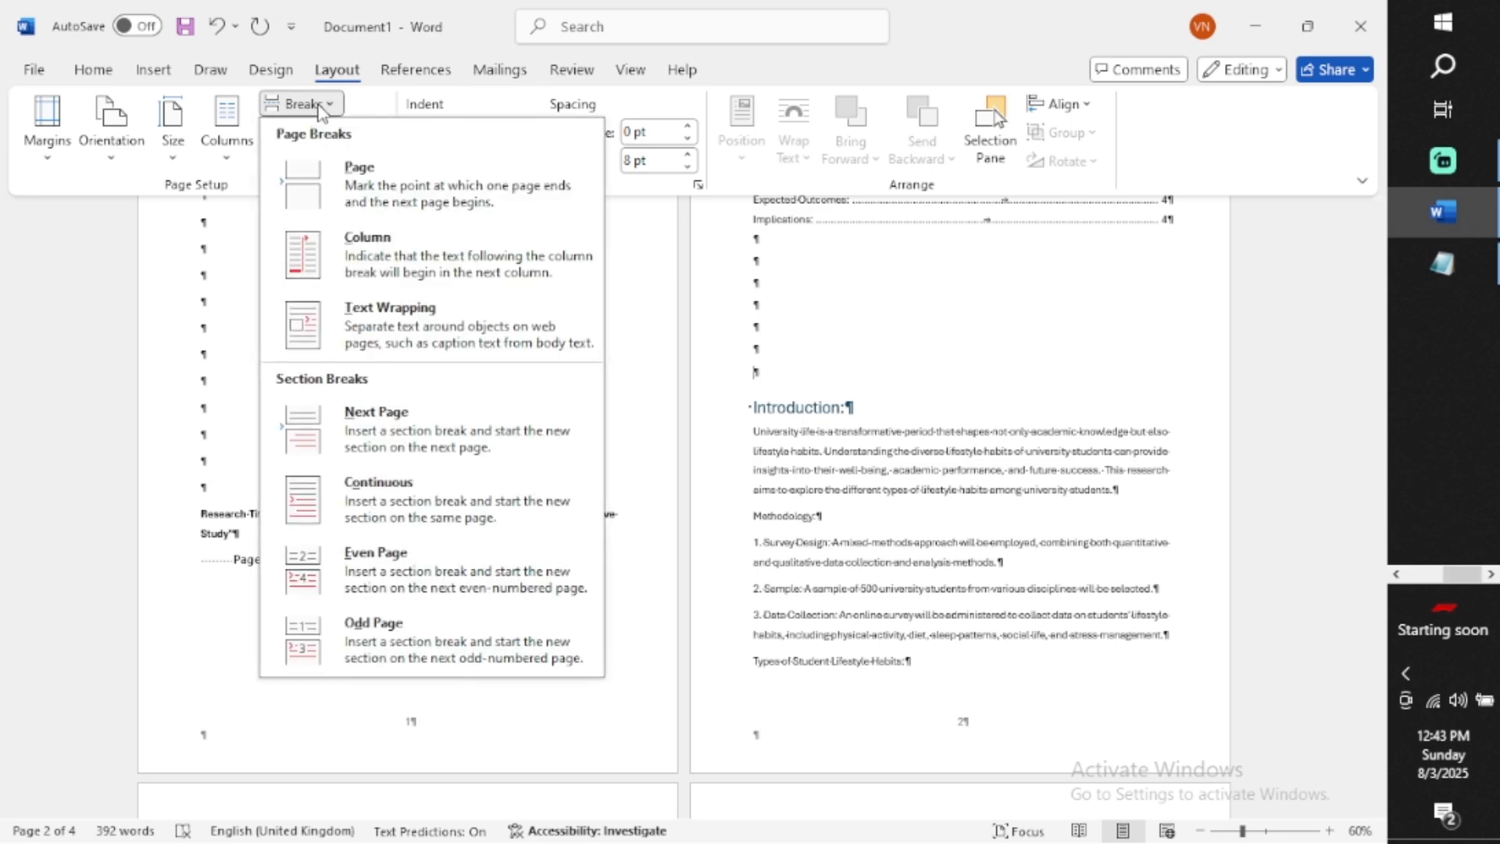
click(400, 439)
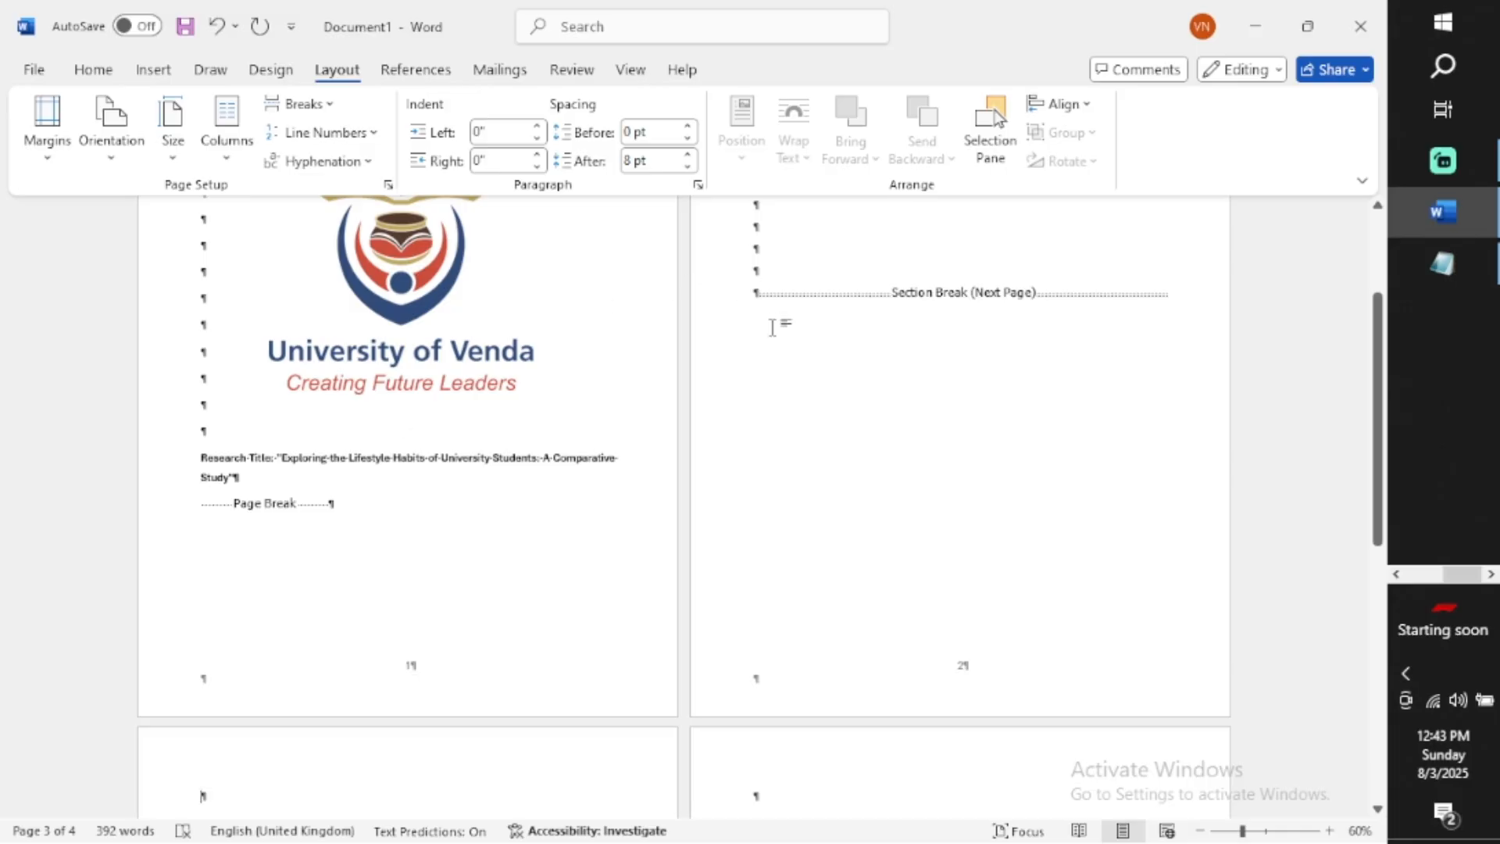
Open the footer and examine how the section 1 and section 2 footers are arranged
double_click(329, 672)
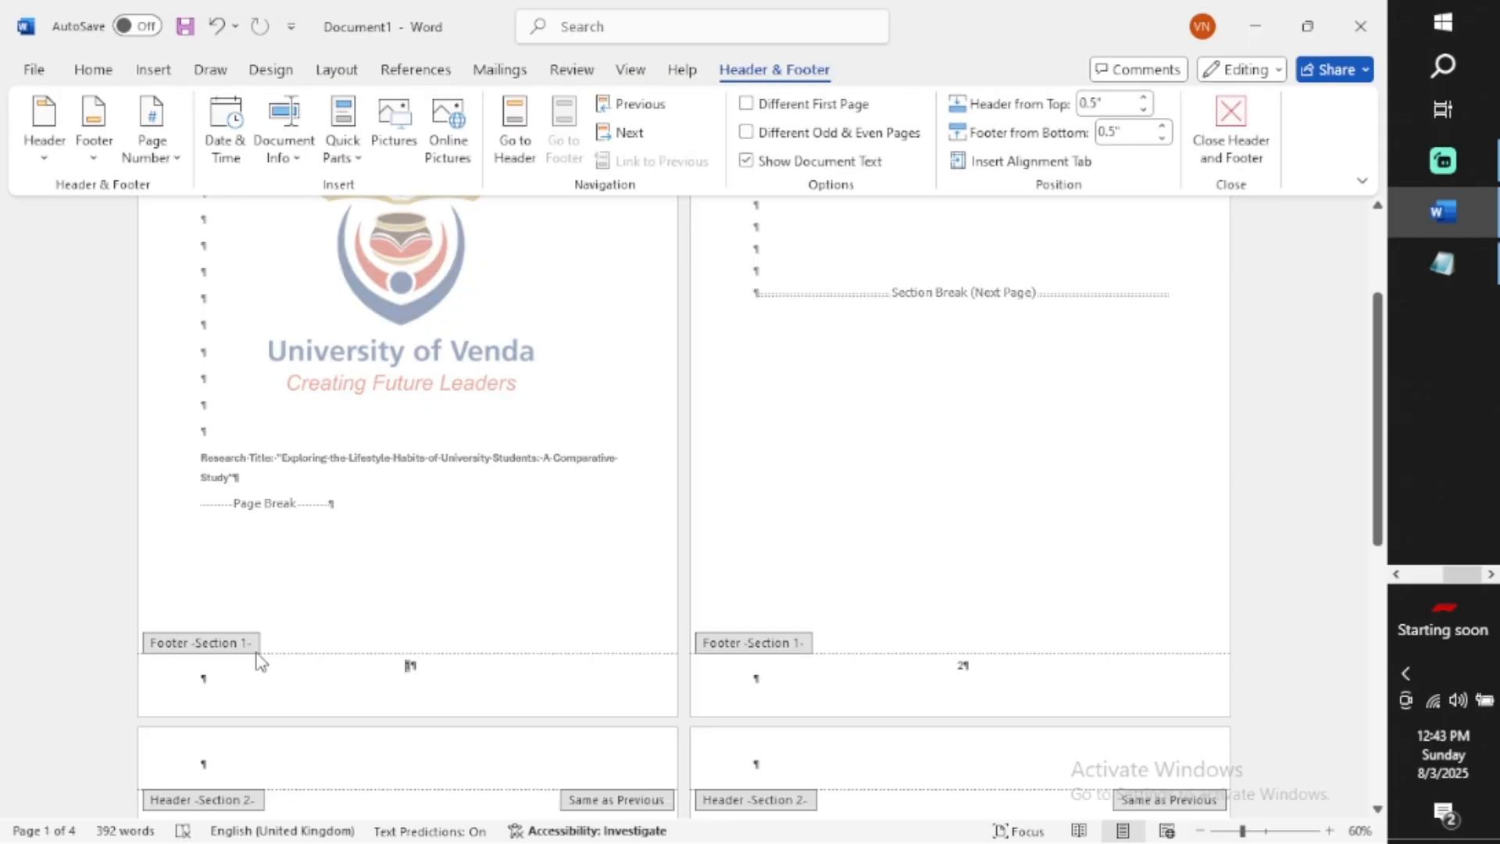
scroll(260, 661, down, 3)
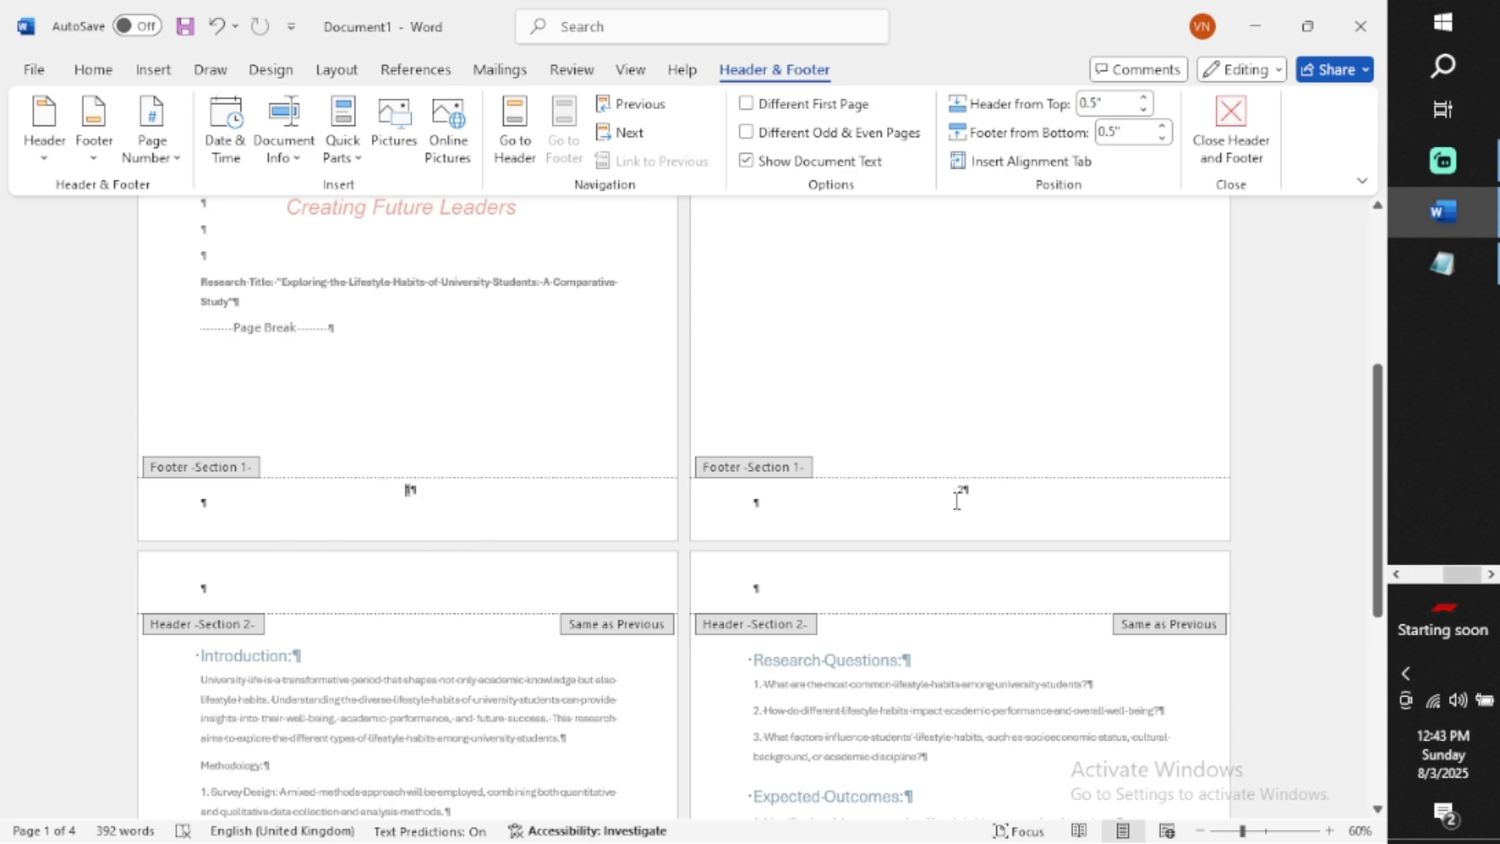
scroll(841, 545, down, 6)
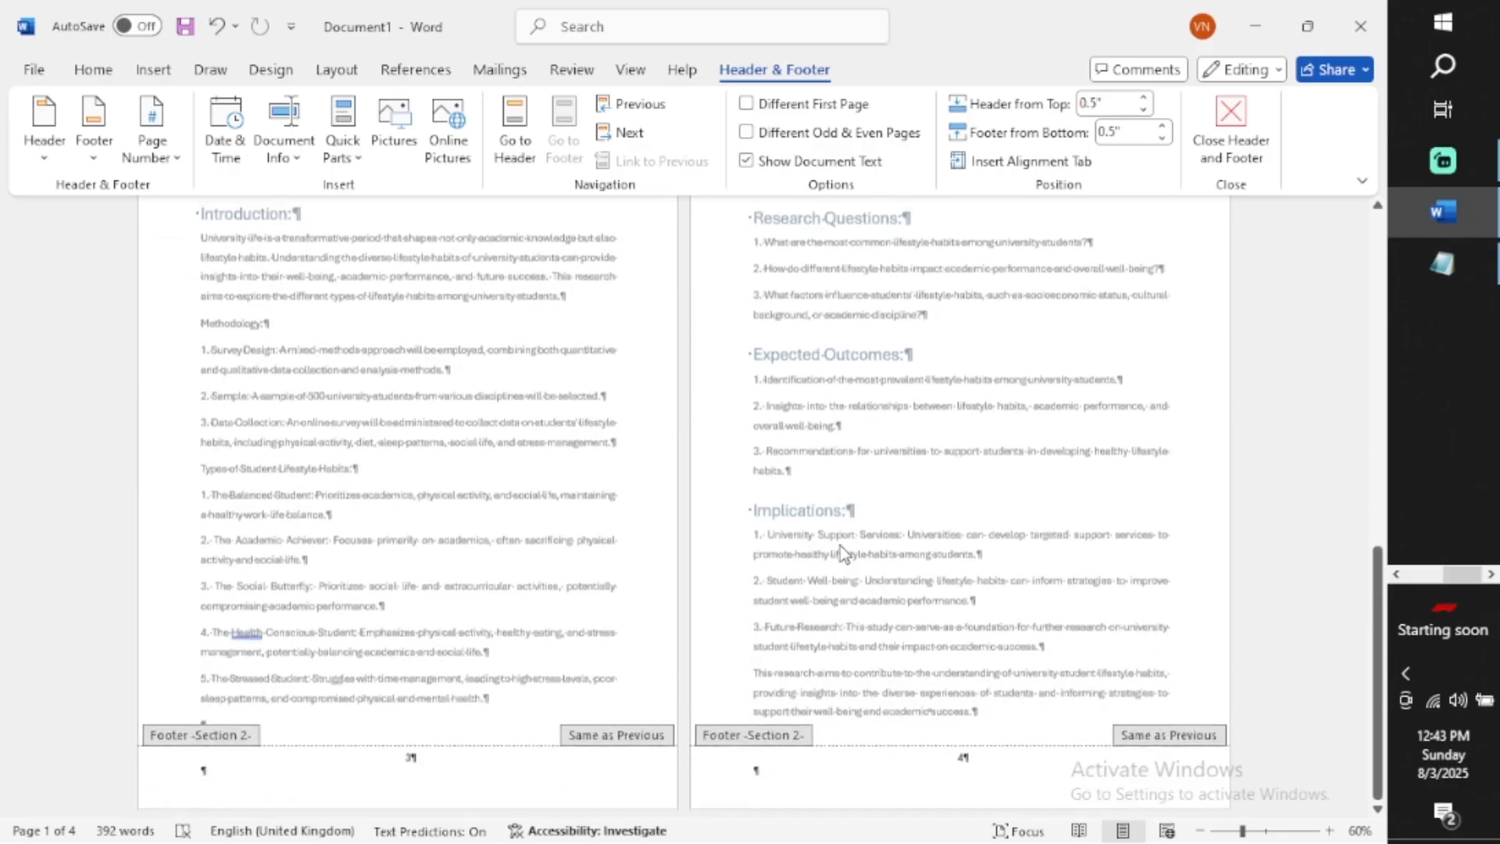
scroll(841, 545, up, 4)
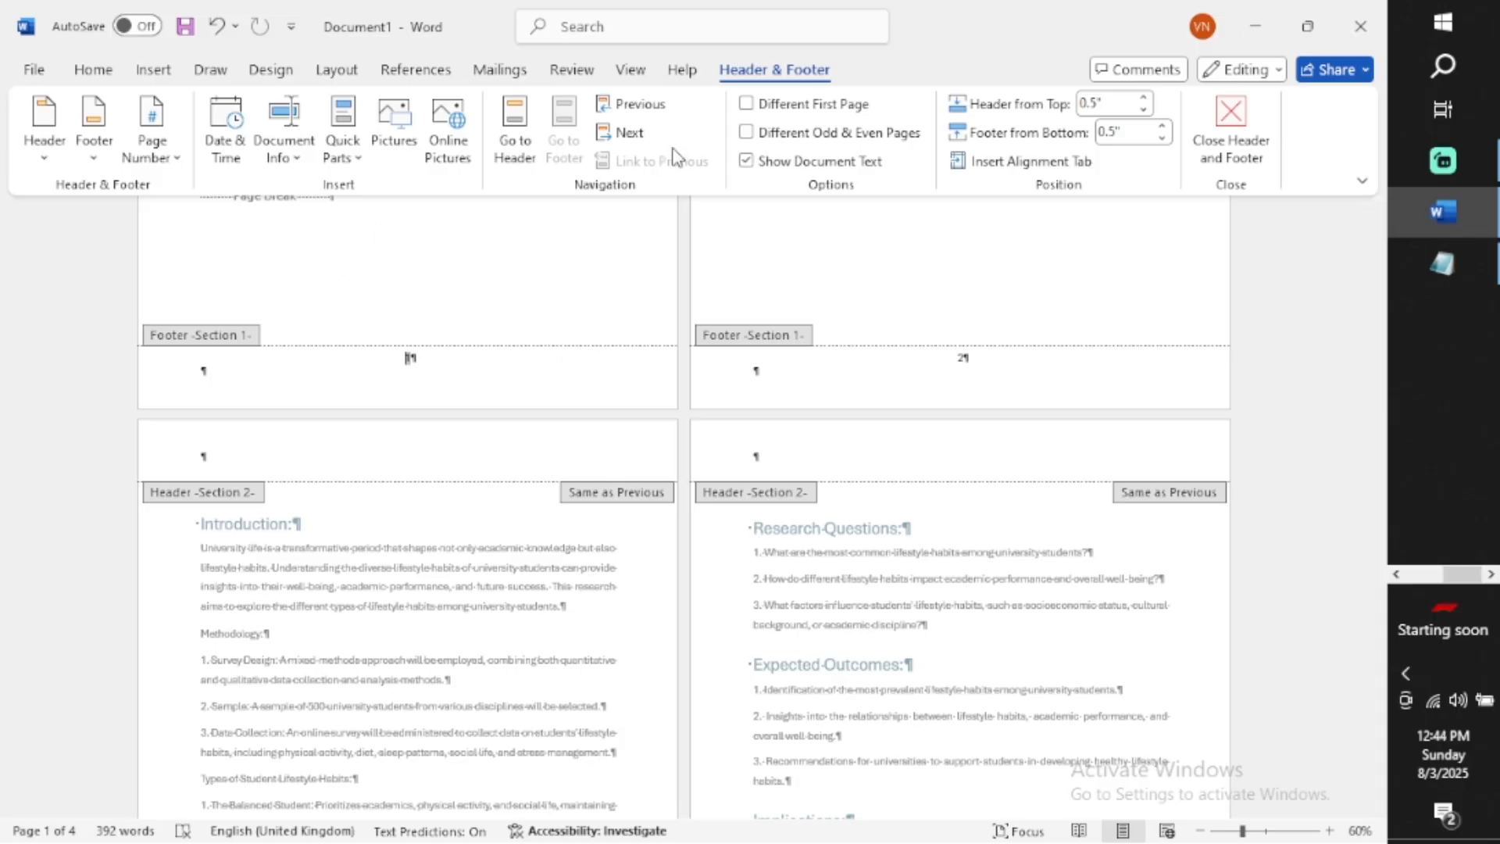
Remove the page numbers from the footers and close footer editing
double_click(790, 78)
scroll(656, 201, up, 4)
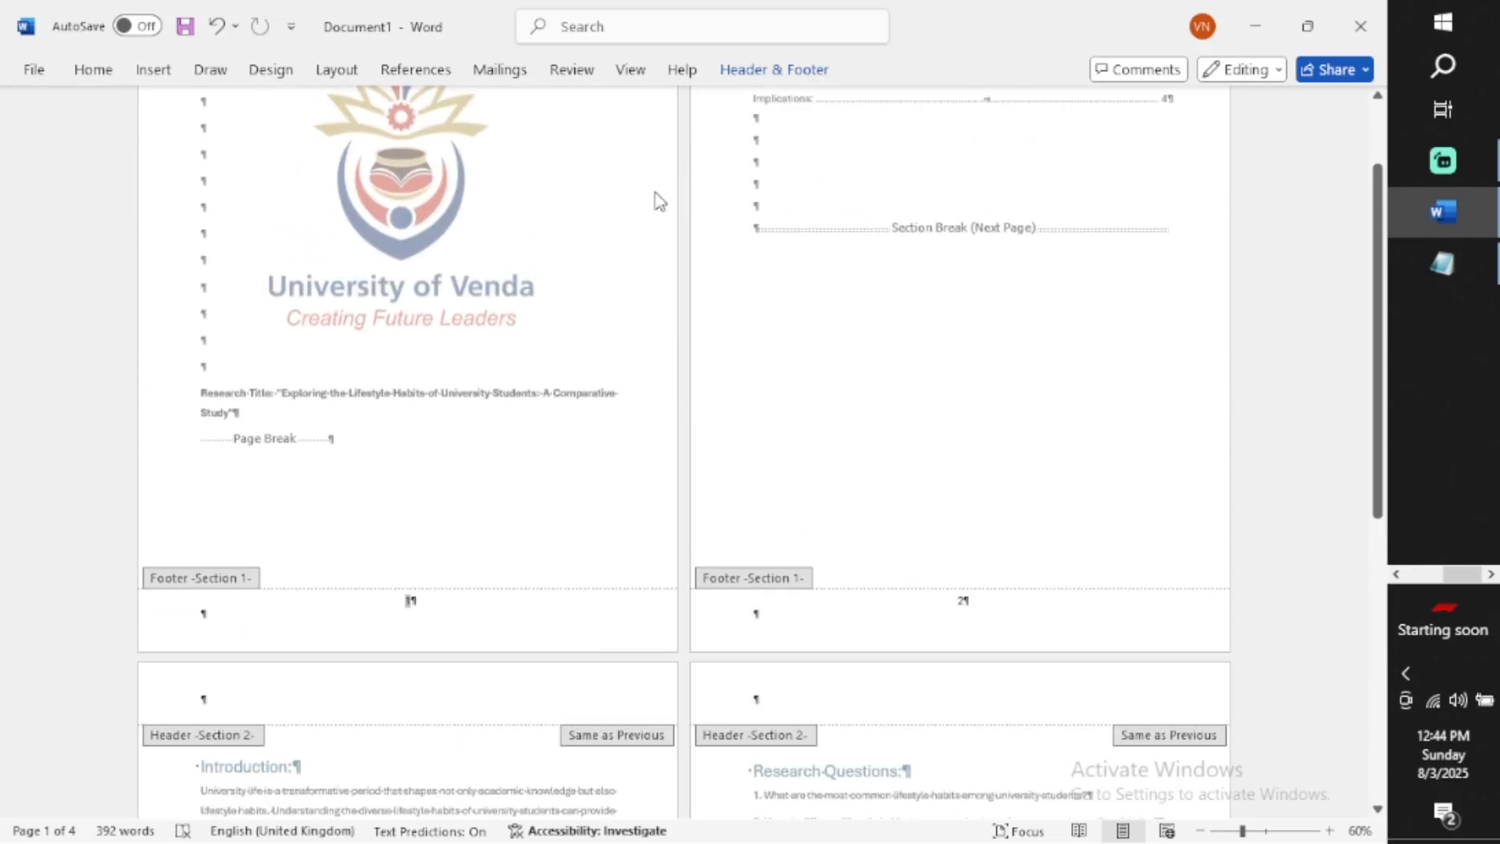
scroll(656, 195, up, 3)
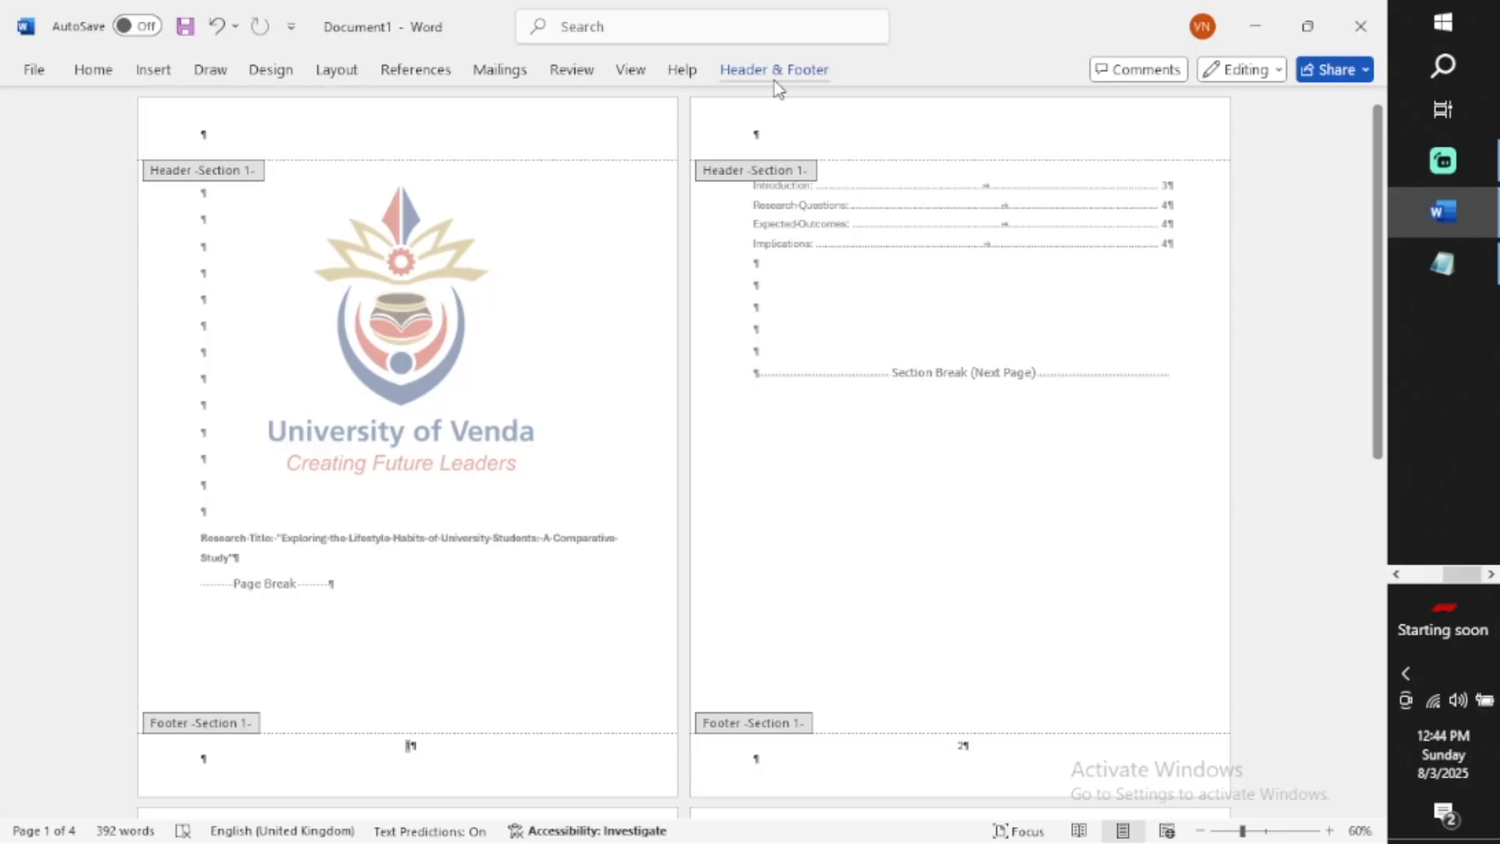
click(775, 78)
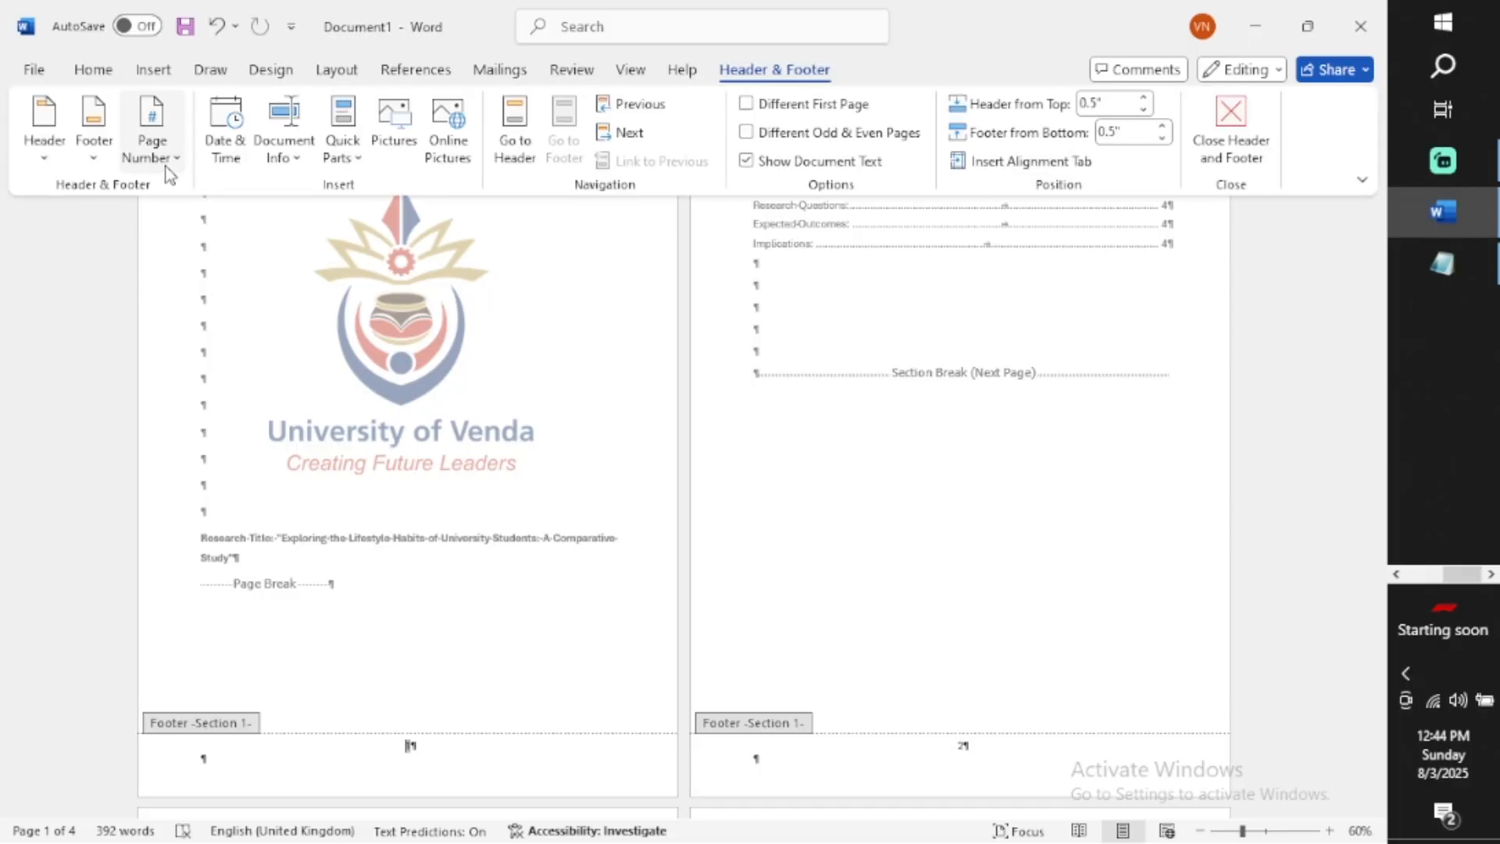
click(170, 173)
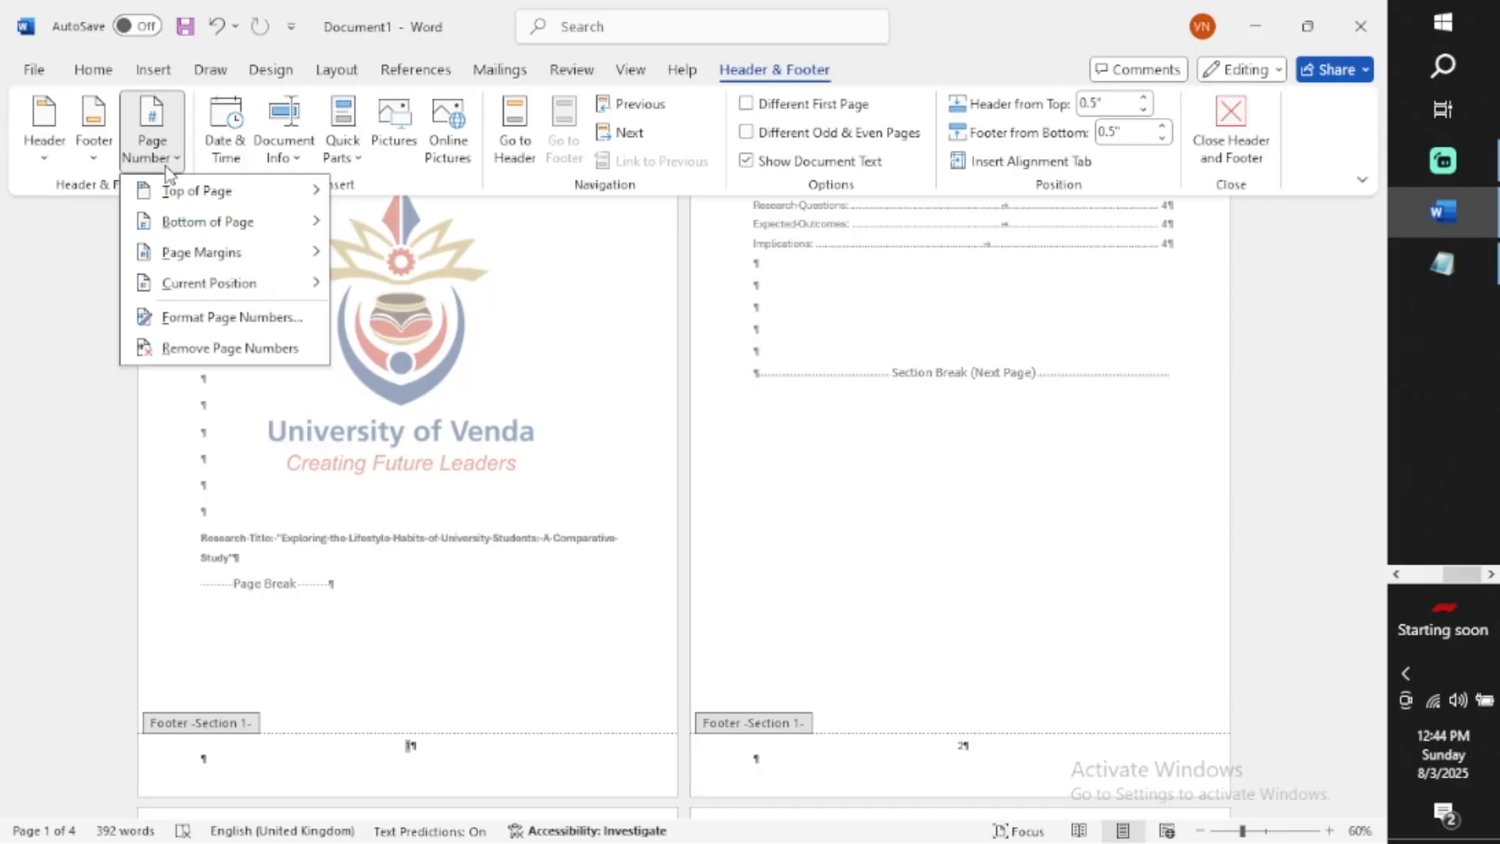
click(231, 349)
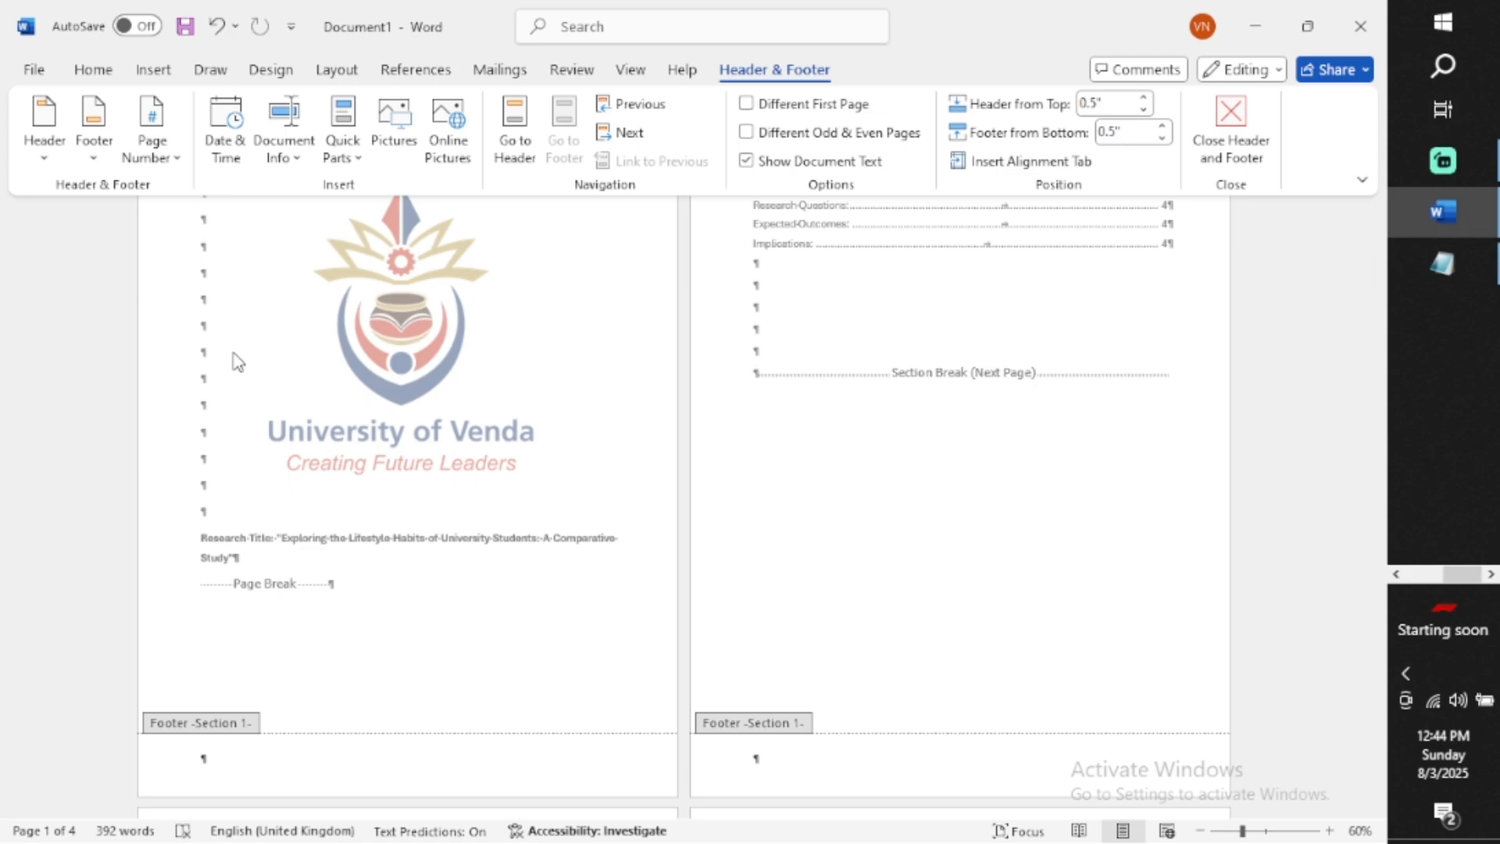
click(4, 582)
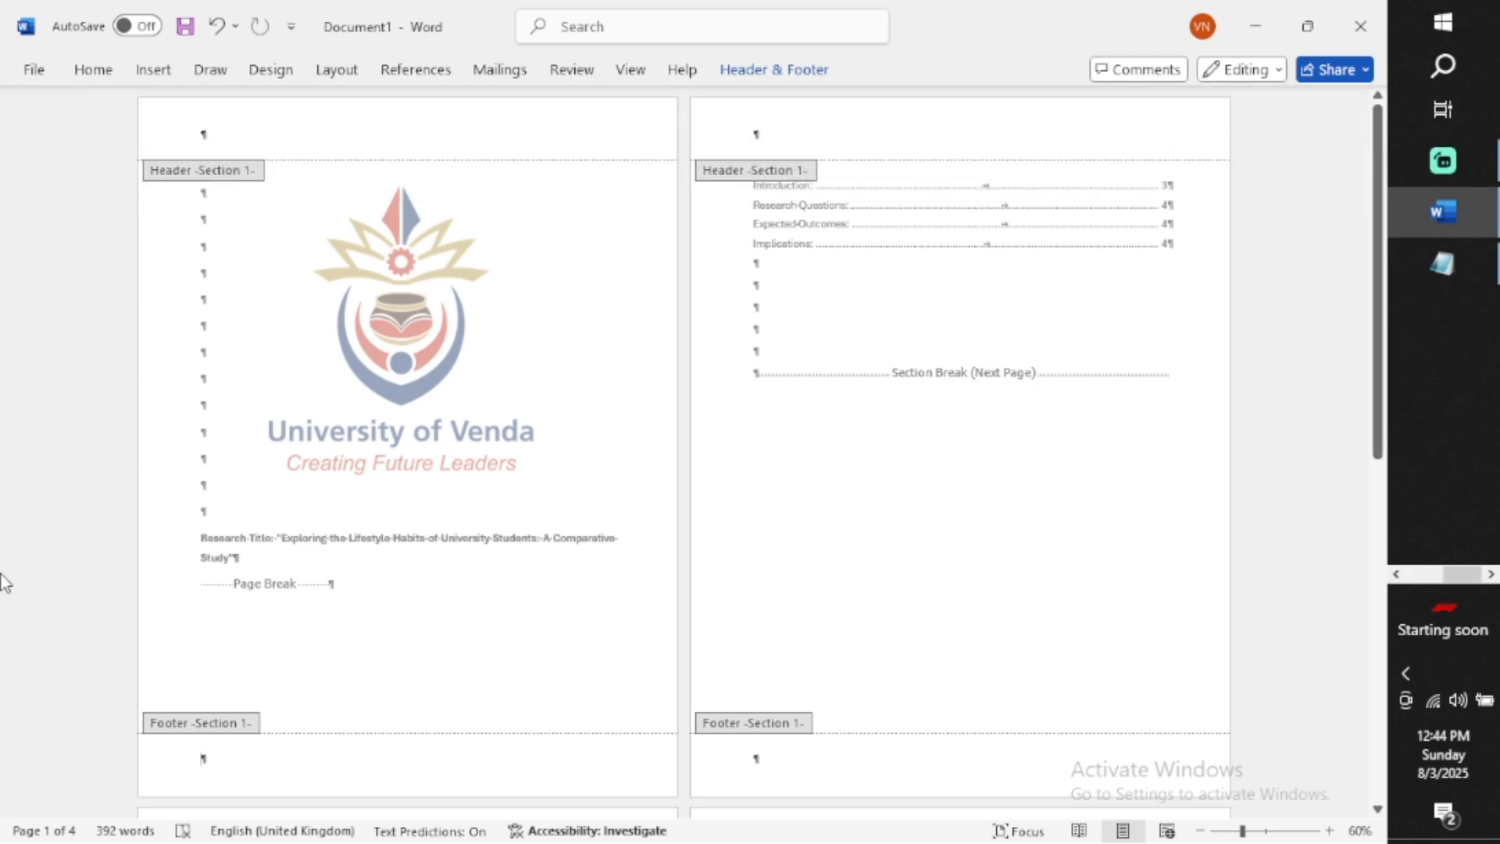
double_click(4, 582)
Scroll through all pages to examine the footers without page numbers
scroll(177, 537, down, 5)
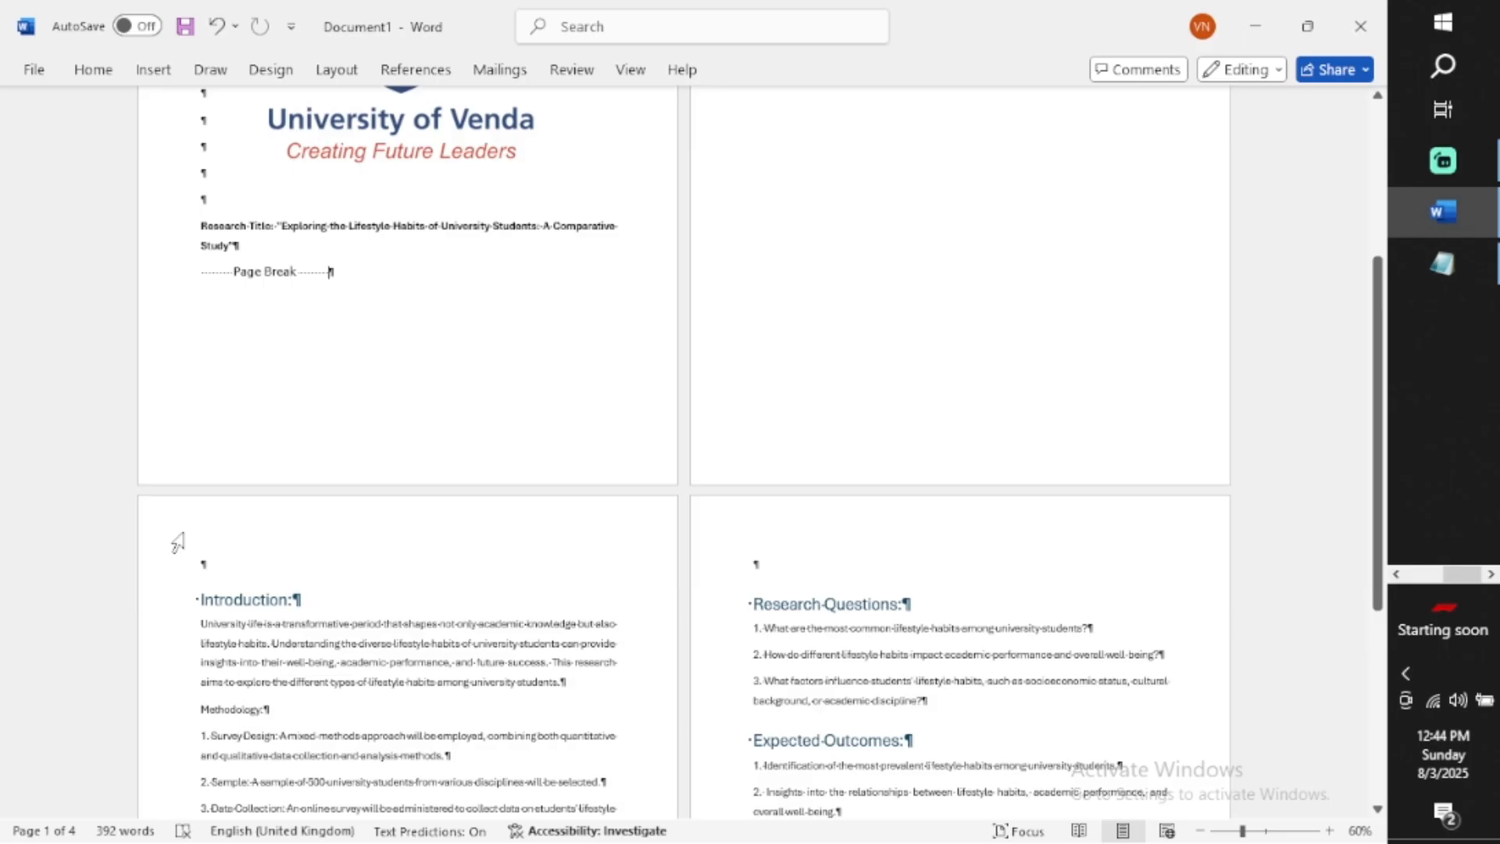
scroll(178, 541, down, 5)
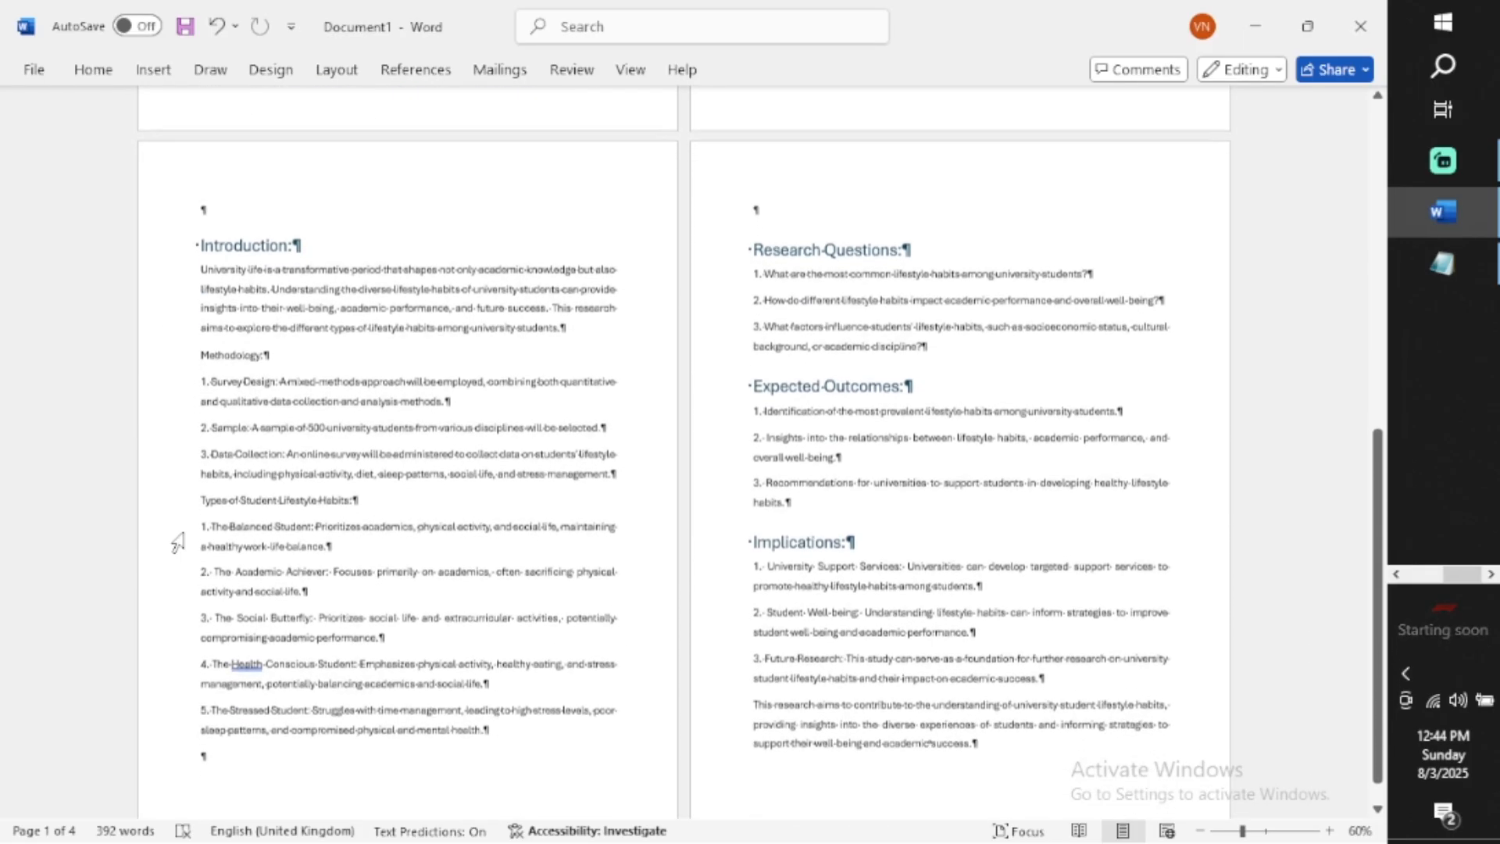
scroll(177, 541, up, 1)
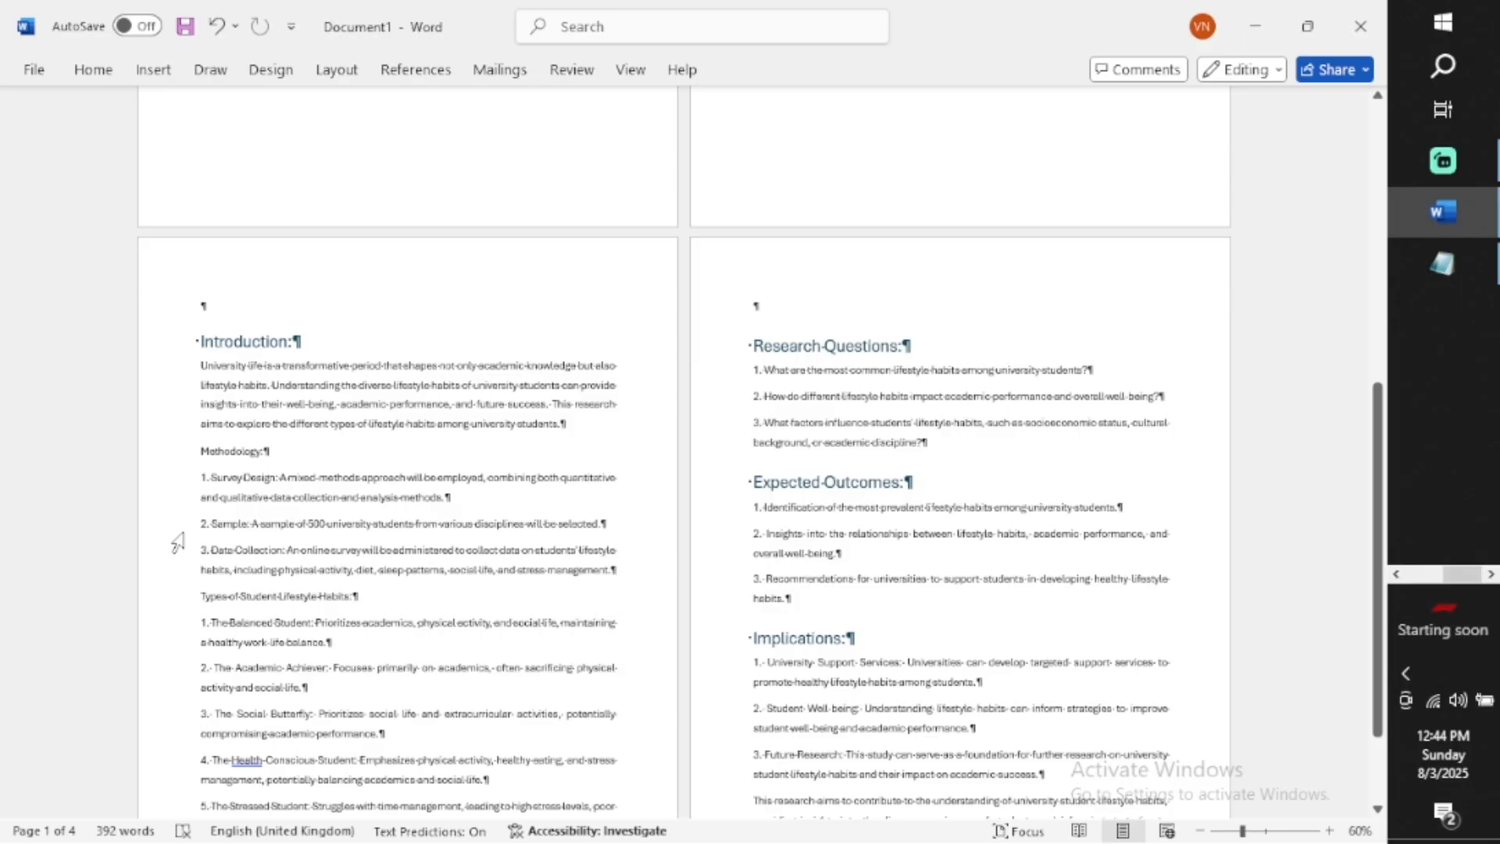
scroll(177, 541, up, 3)
scroll(177, 540, up, 1)
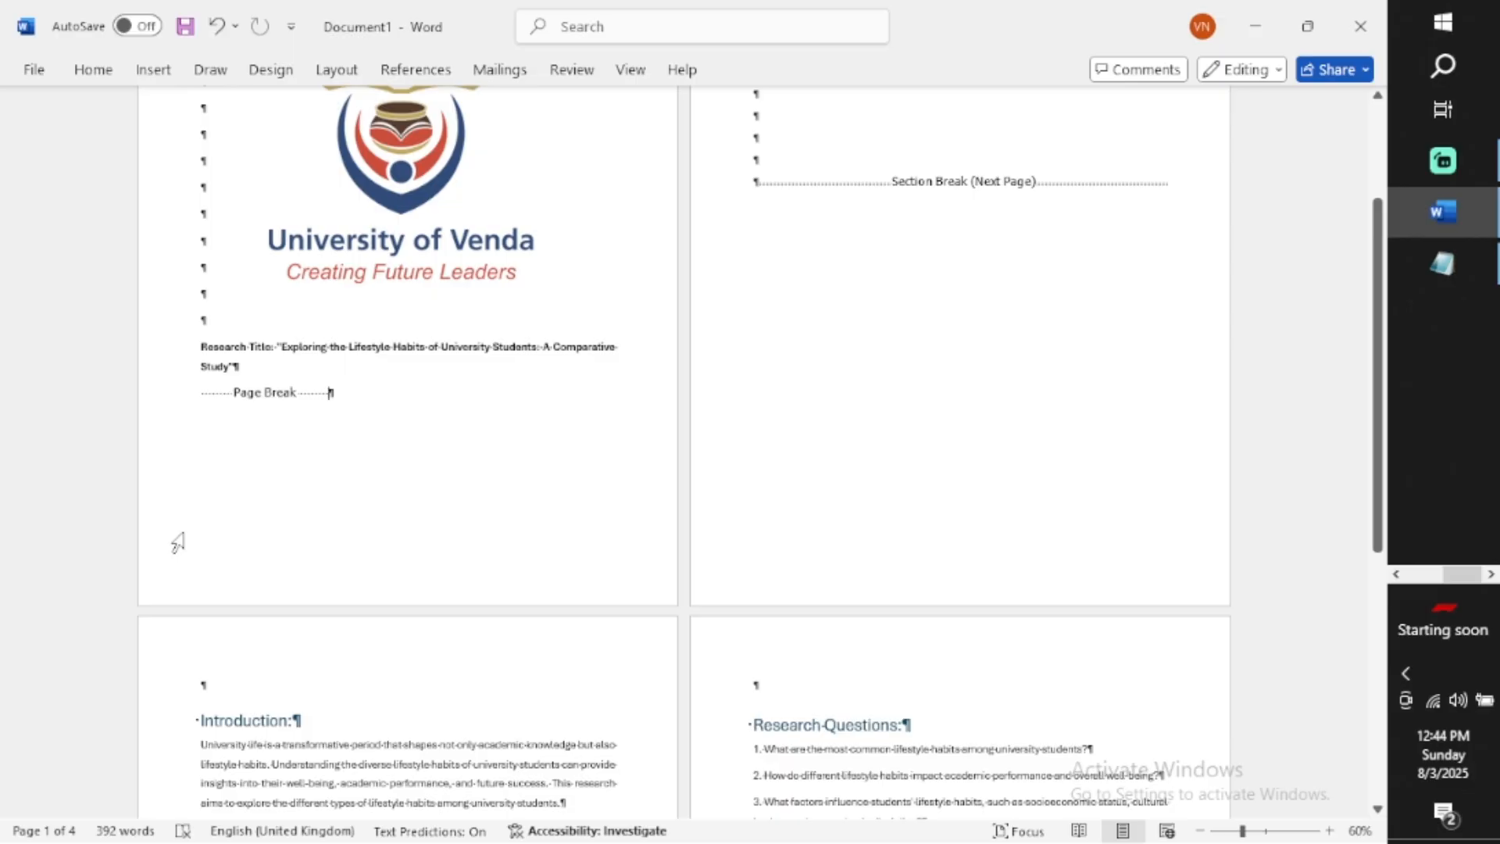
scroll(792, 419, up, 2)
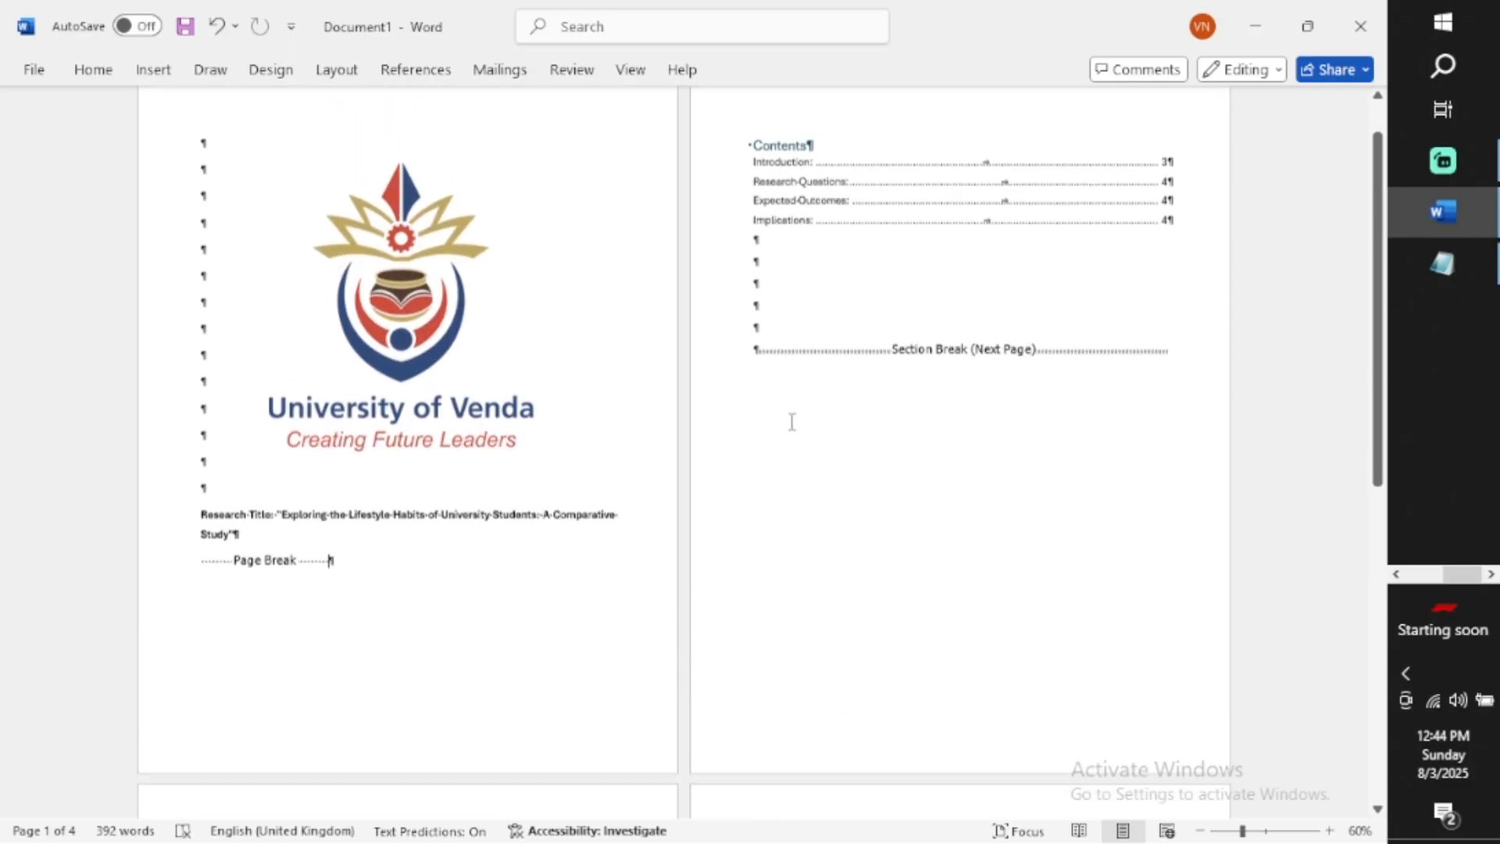
scroll(792, 422, down, 4)
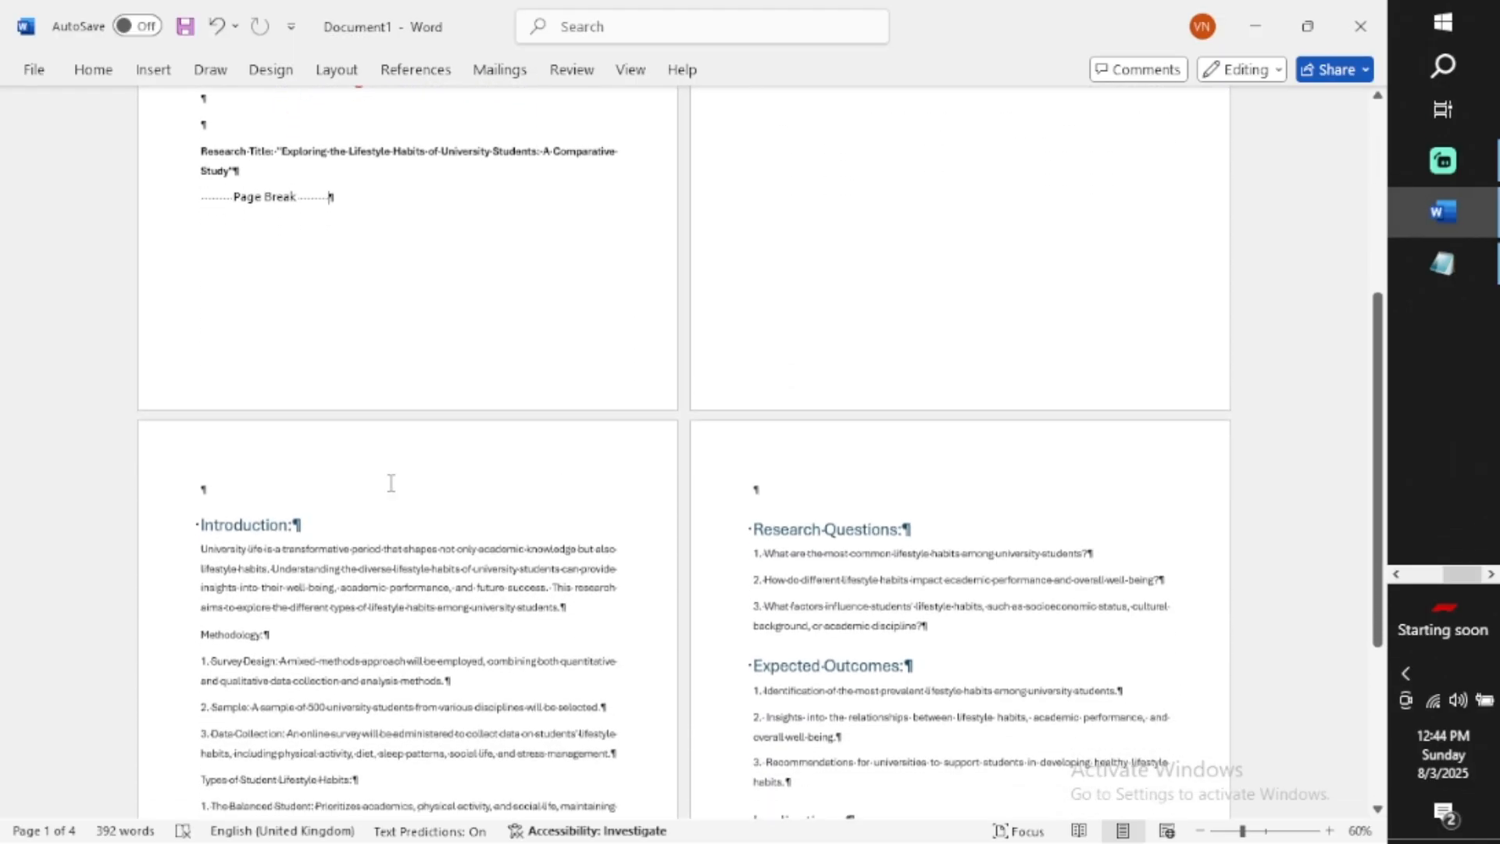
scroll(291, 481, down, 4)
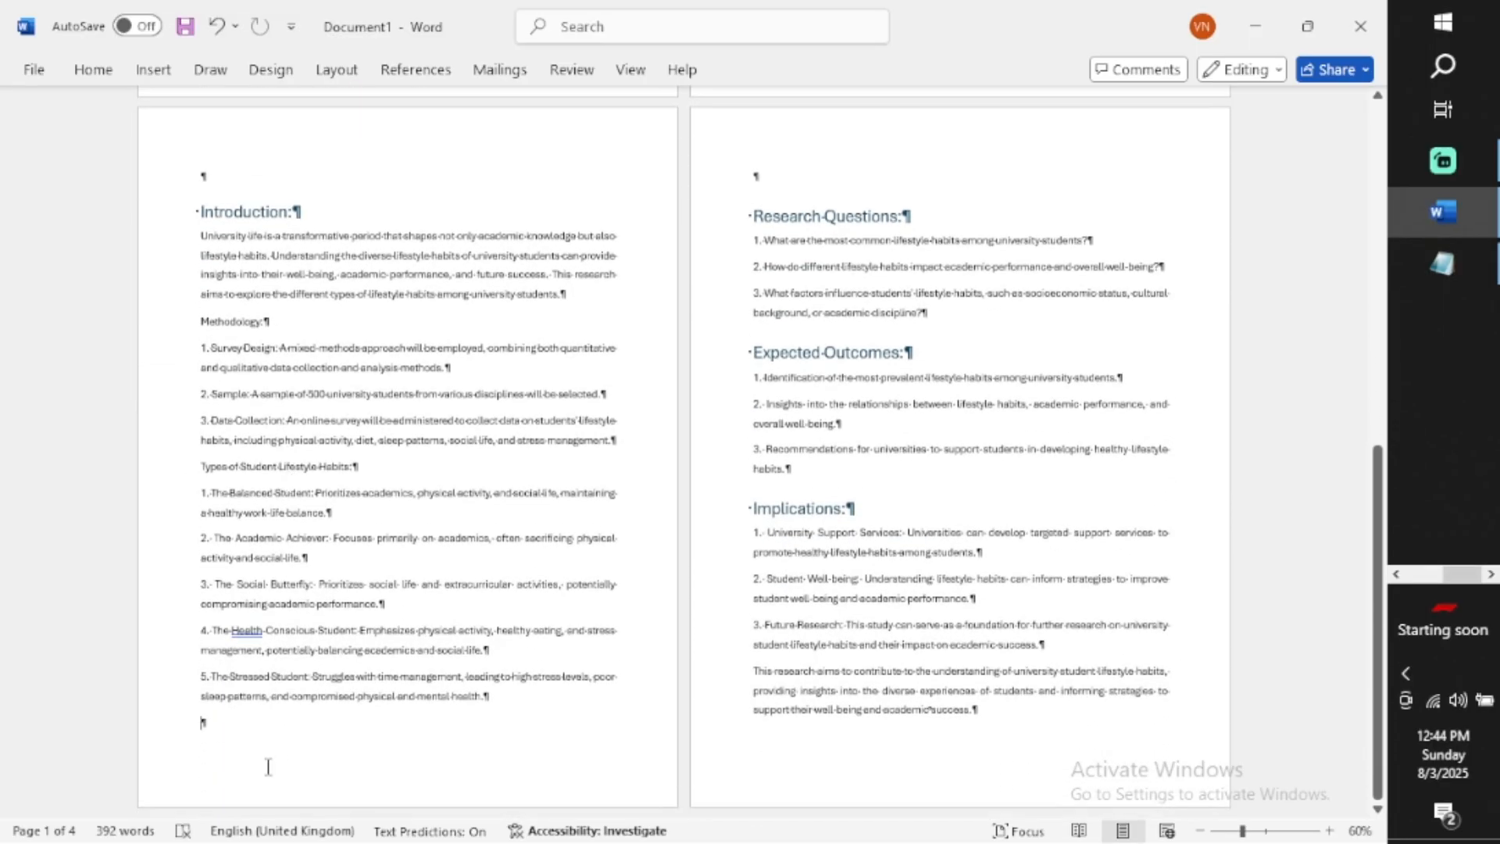
Unlink the section 2 footer from the previous section's footer
double_click(268, 766)
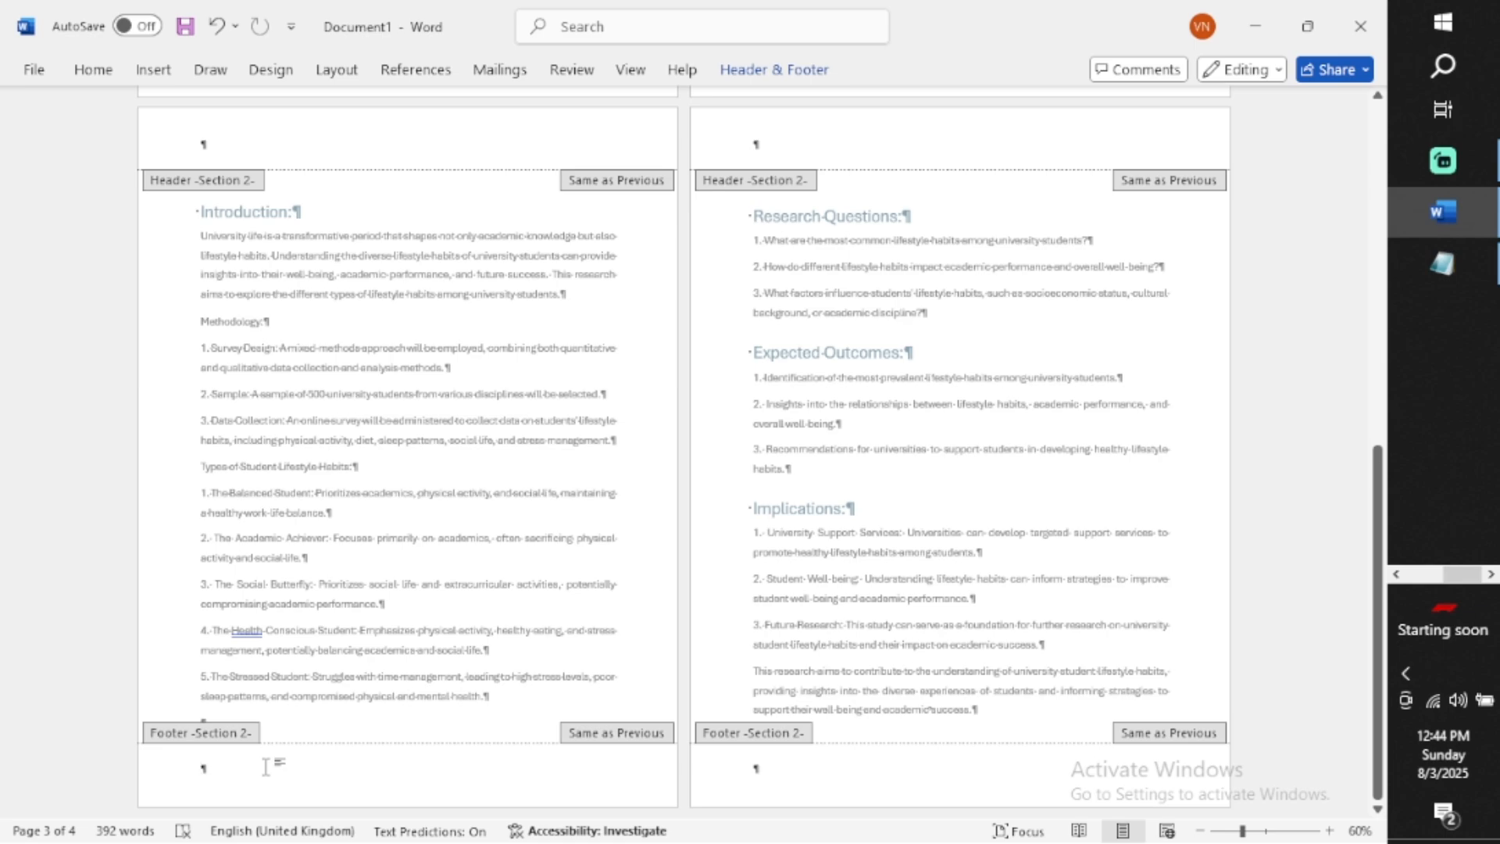
click(747, 82)
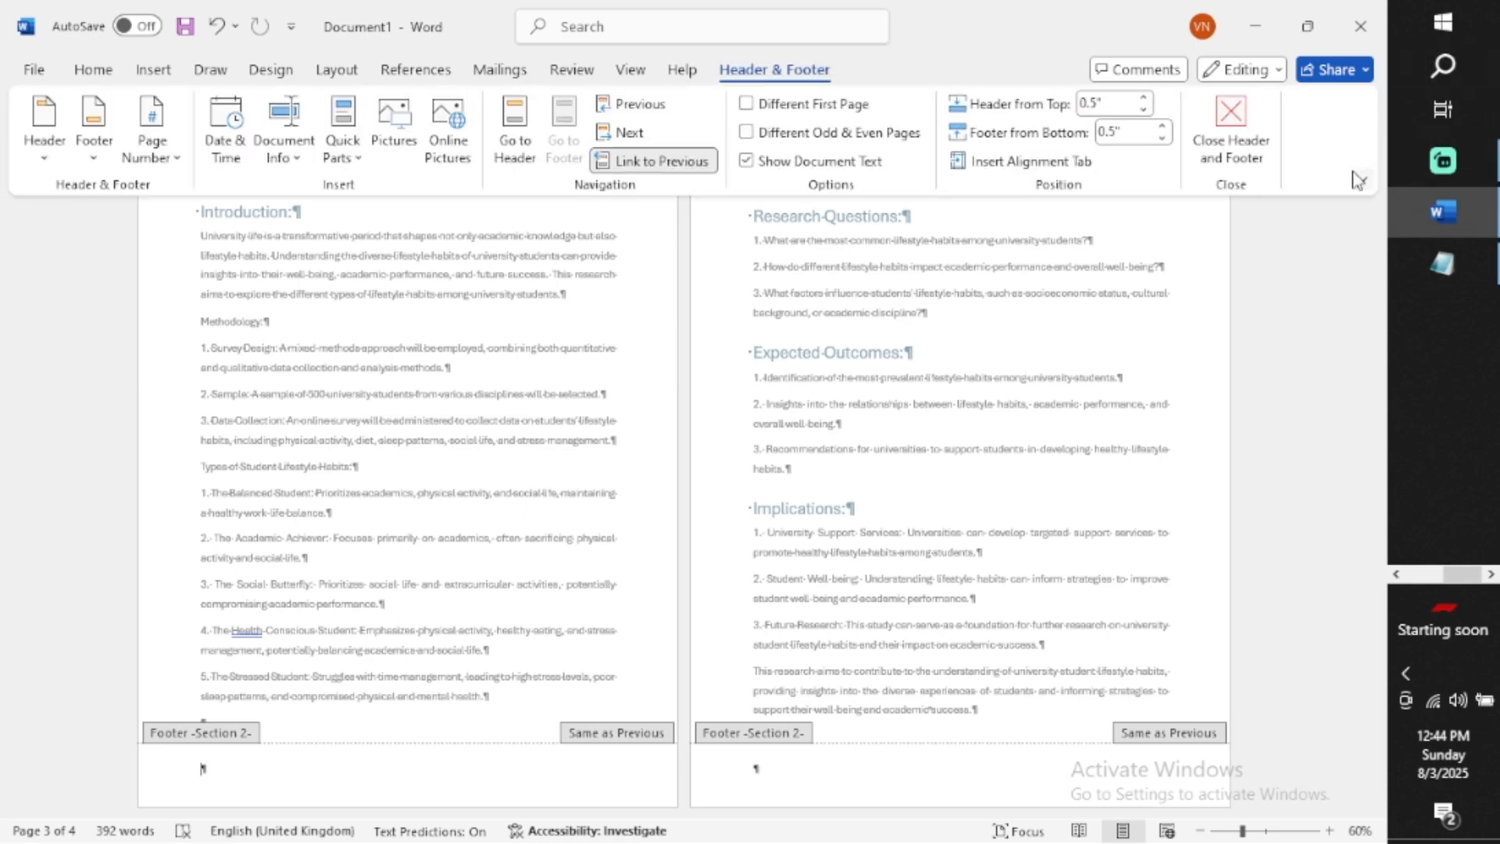
click(1359, 179)
click(1251, 301)
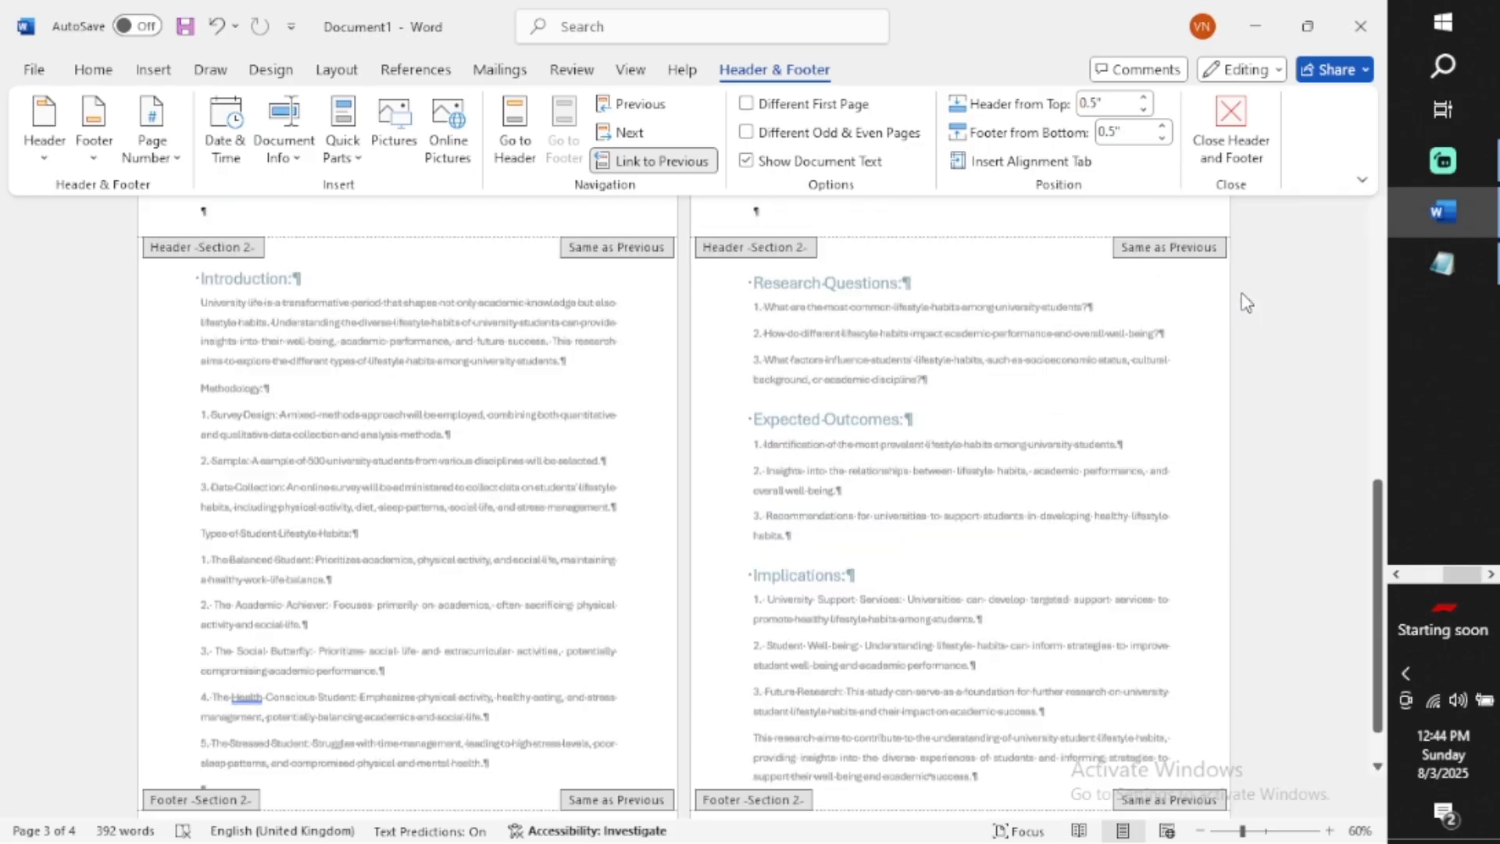
scroll(603, 328, up, 3)
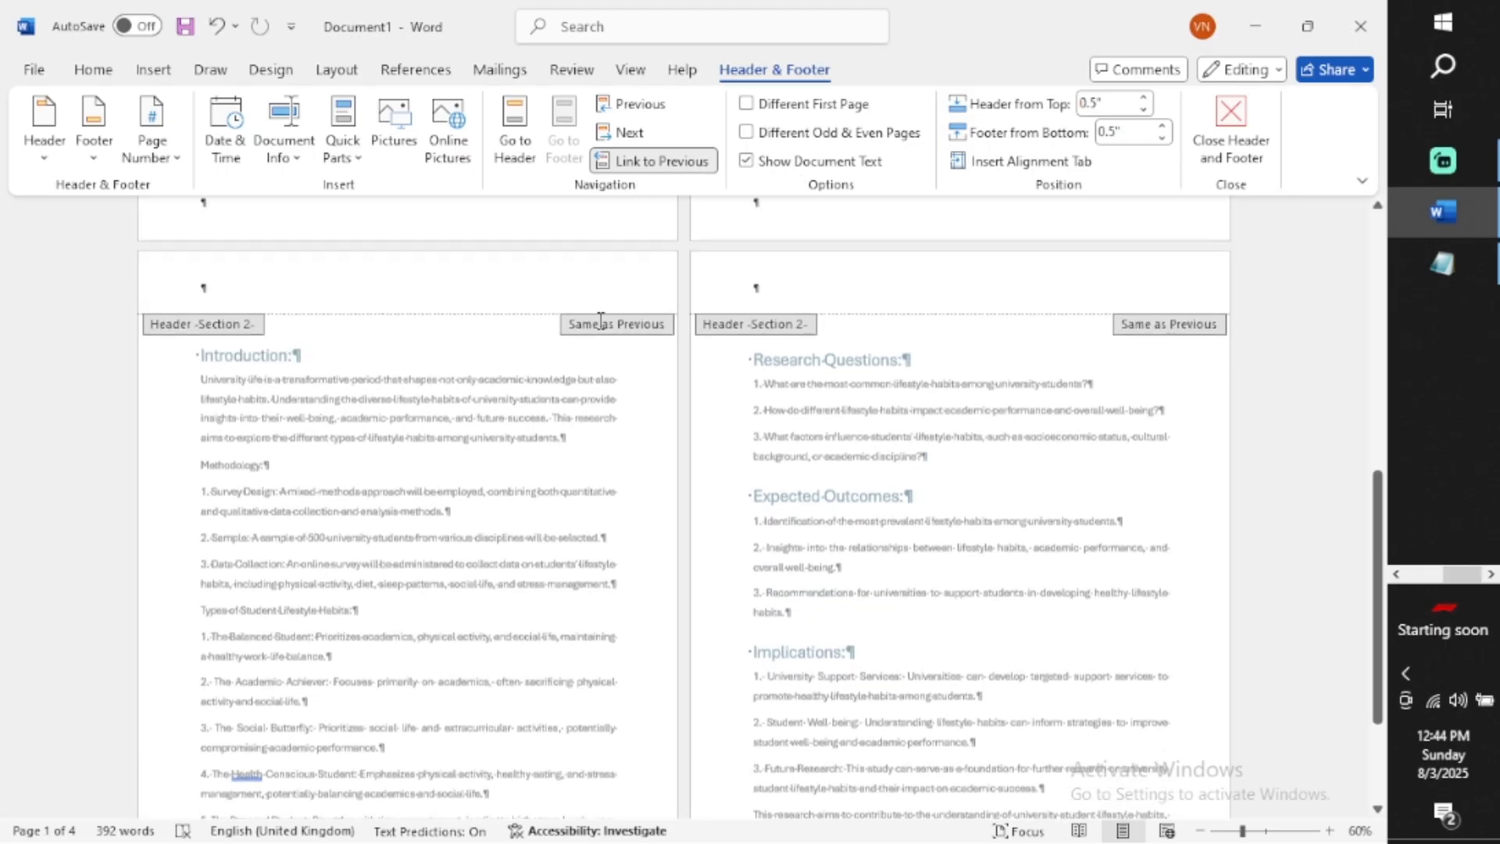
scroll(603, 328, up, 2)
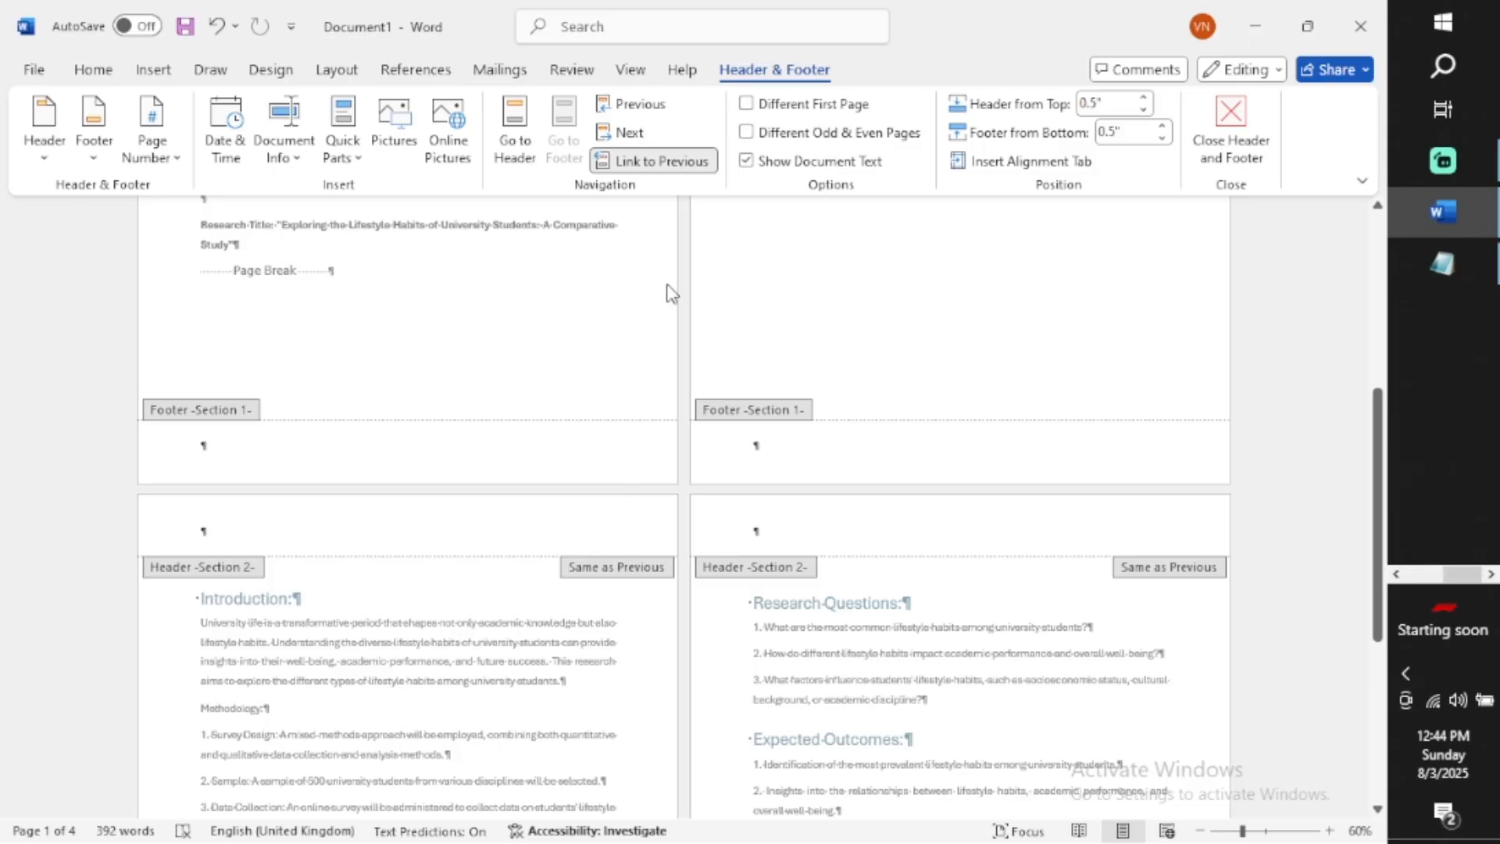
click(653, 162)
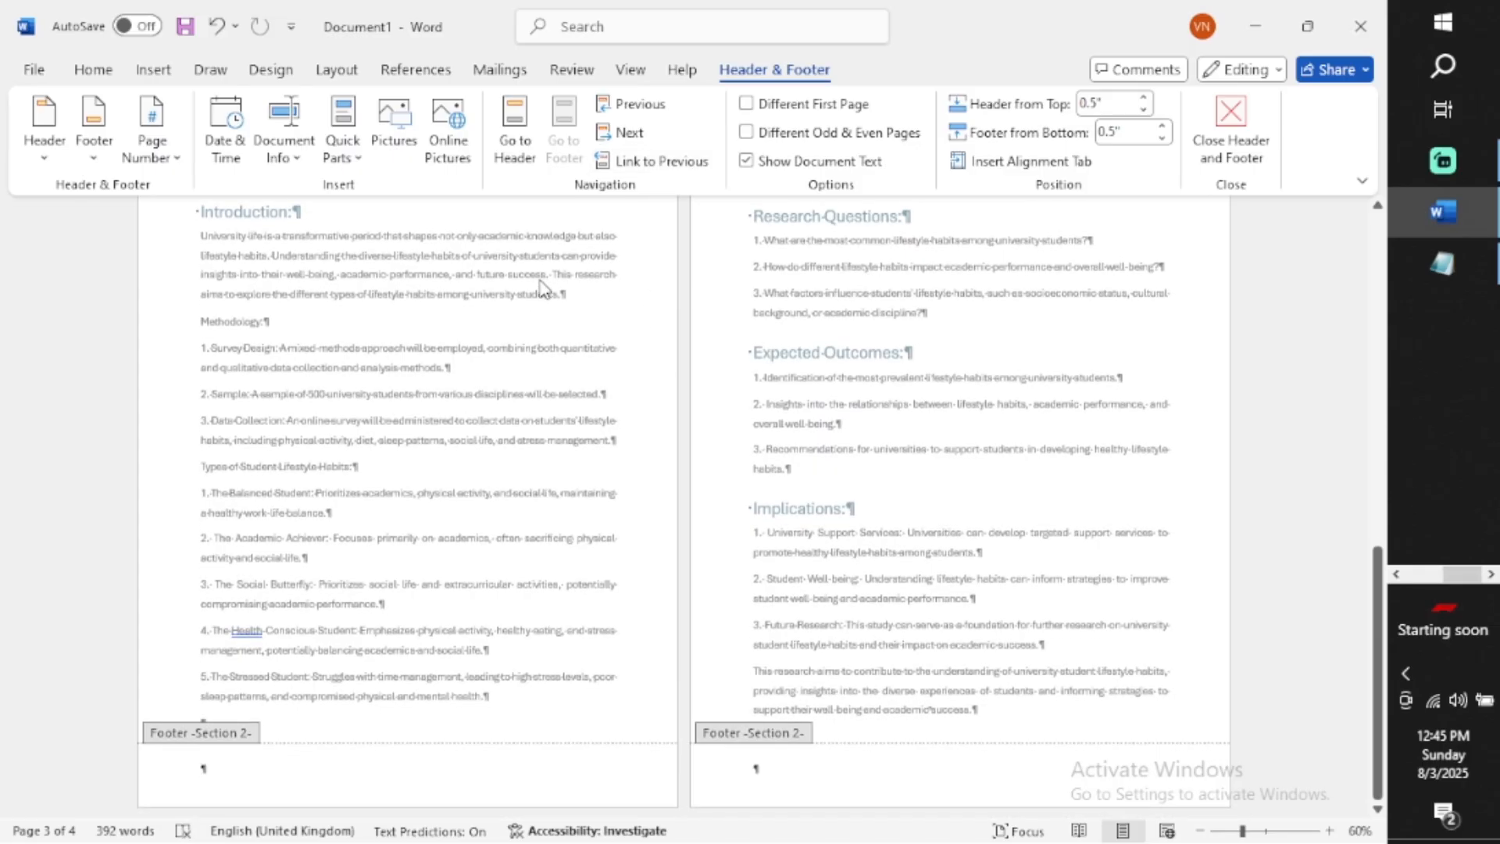
Insert Plain Number 2 page numbers at the bottom of the page in the section 2 footer
click(174, 158)
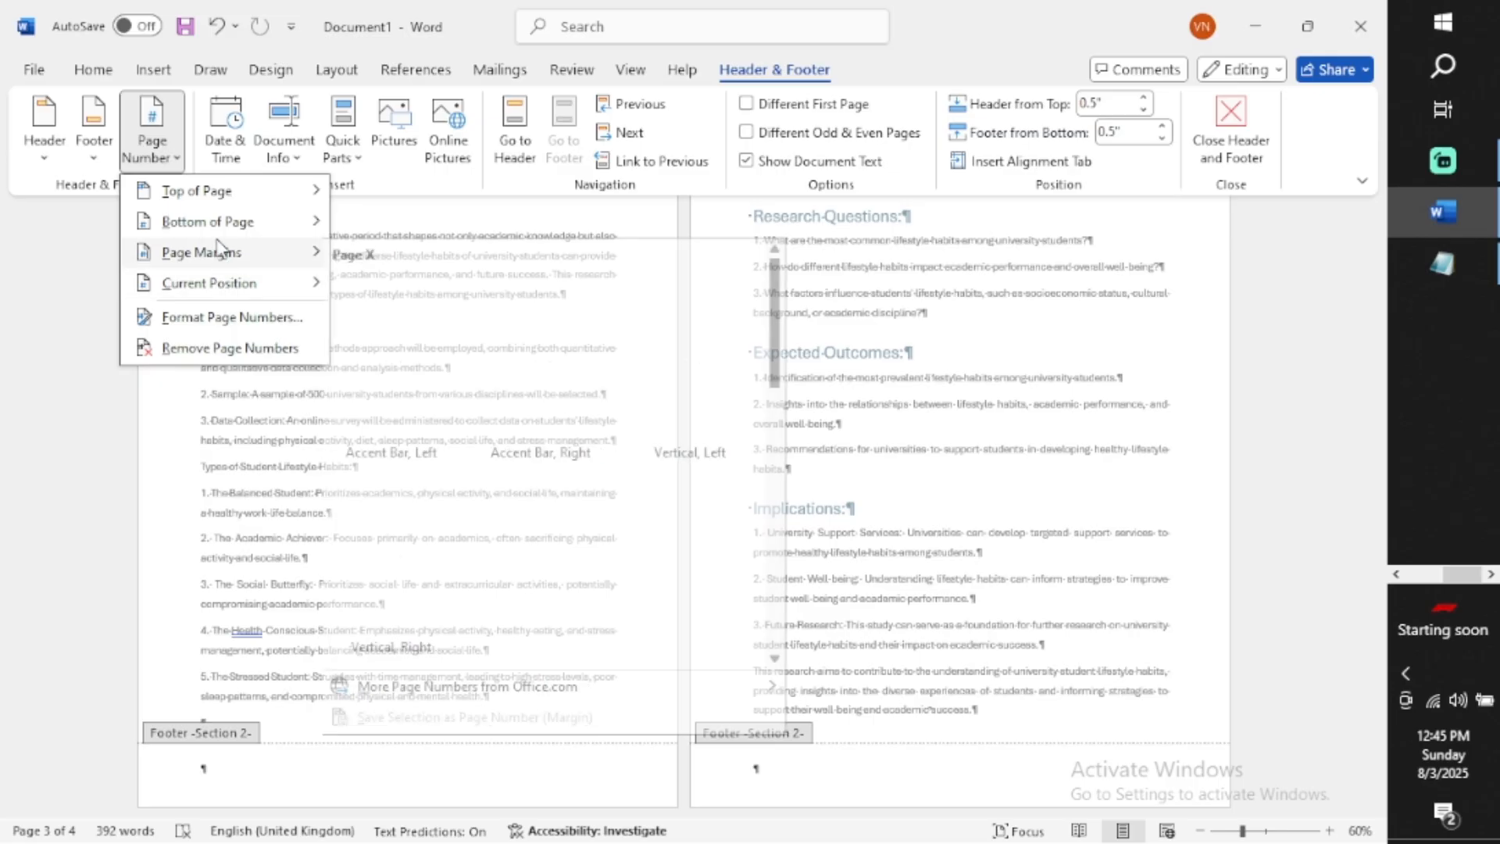
mouse_move(184, 264)
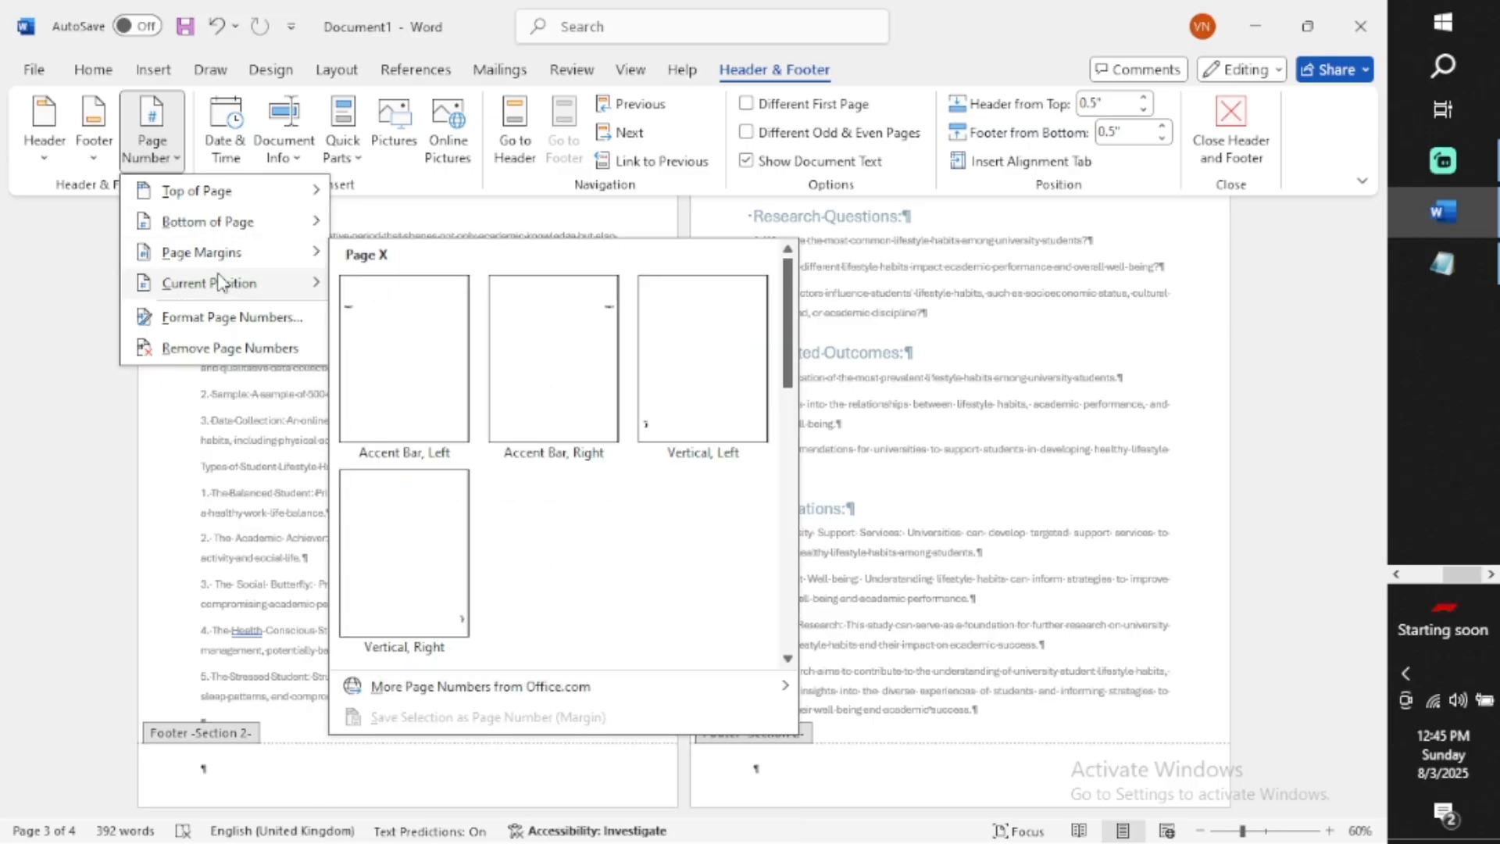
mouse_move(227, 222)
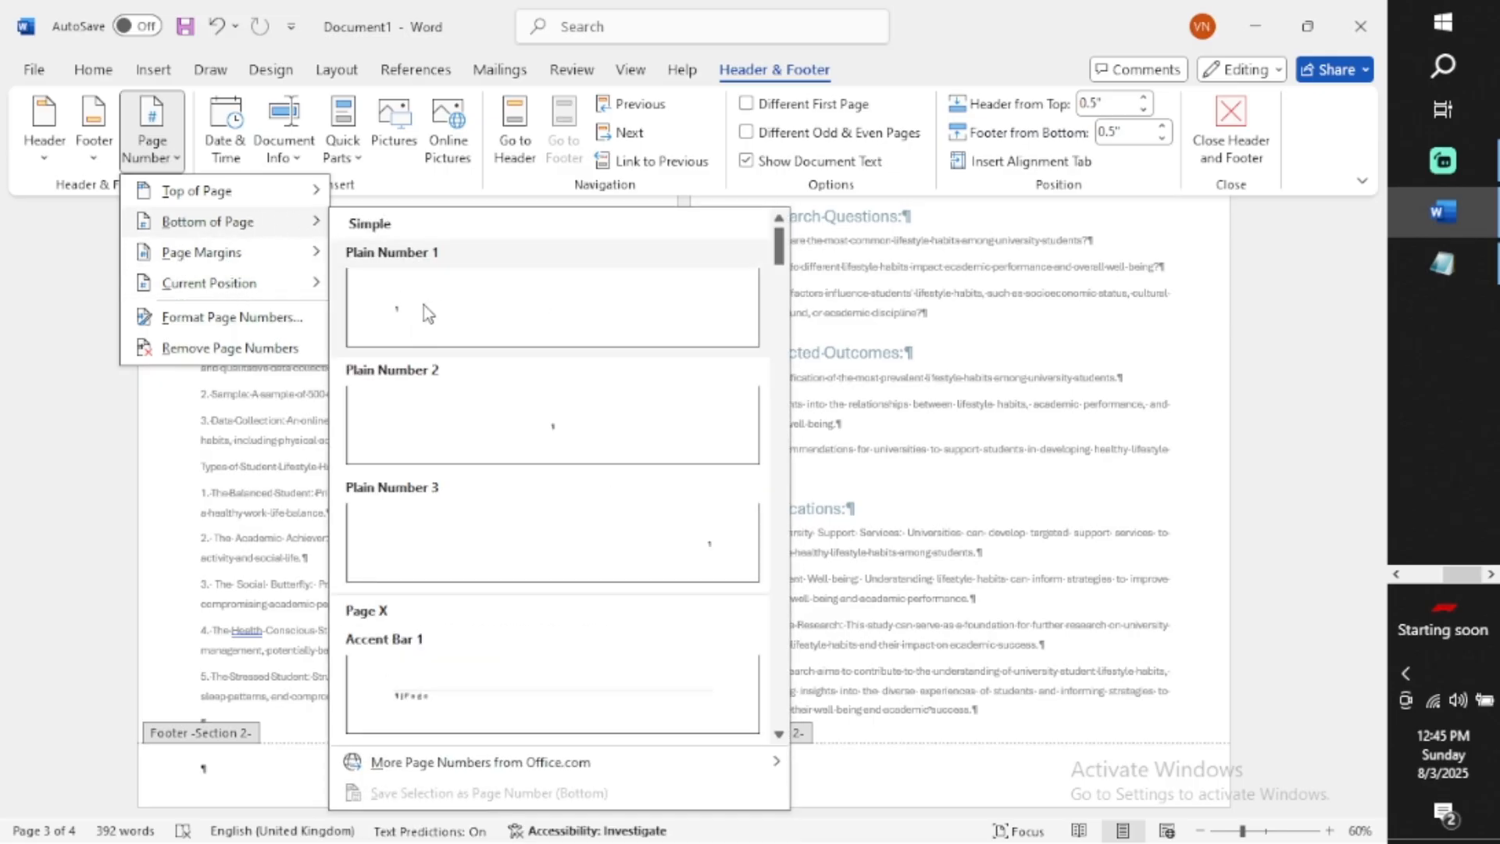
click(467, 424)
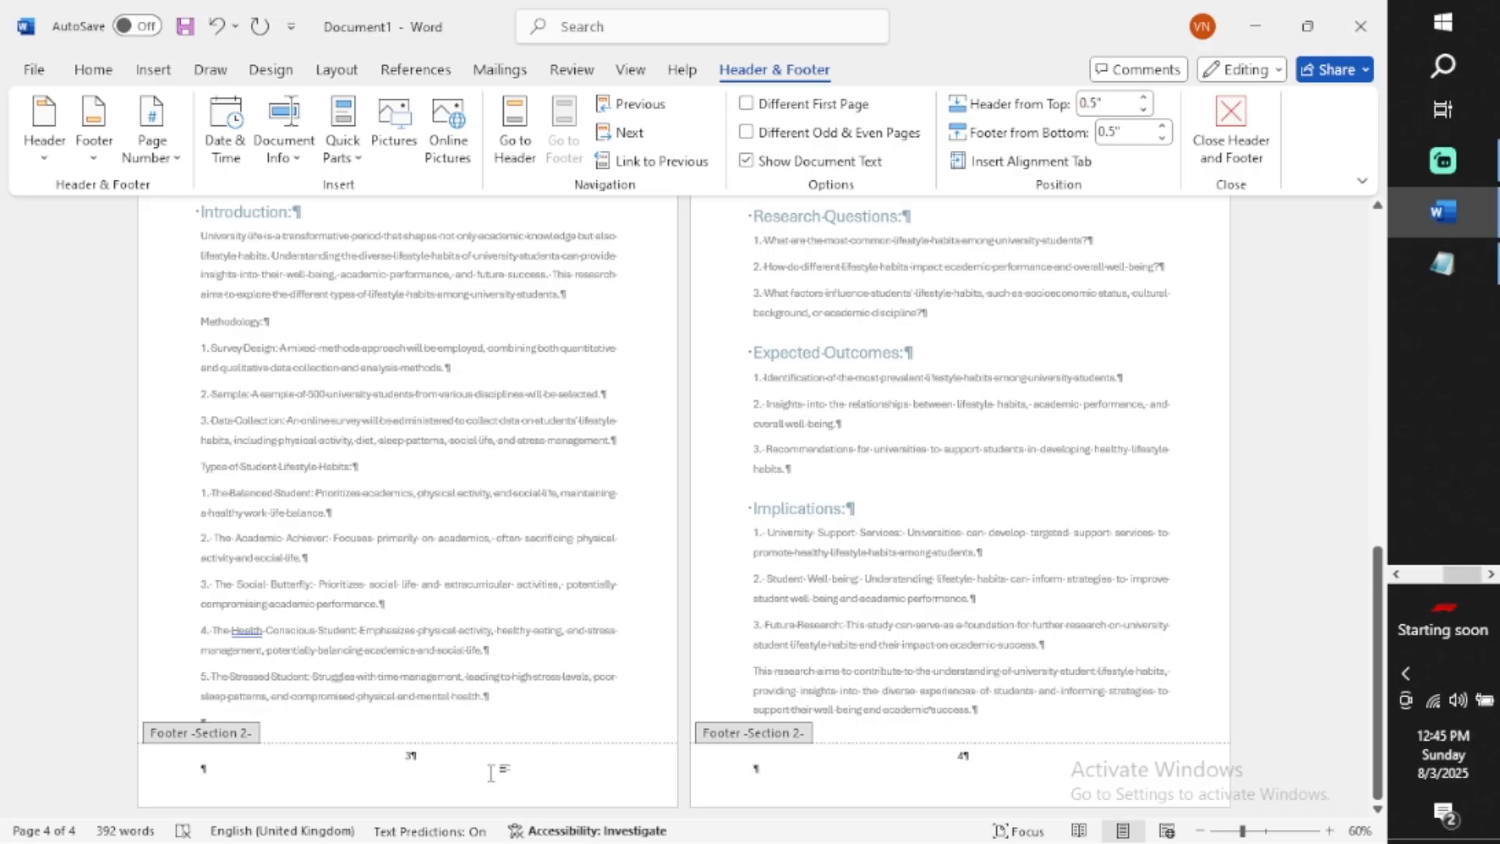
Format the section 2 page numbers to start at 1
scroll(502, 778, up, 1)
scroll(503, 778, up, 8)
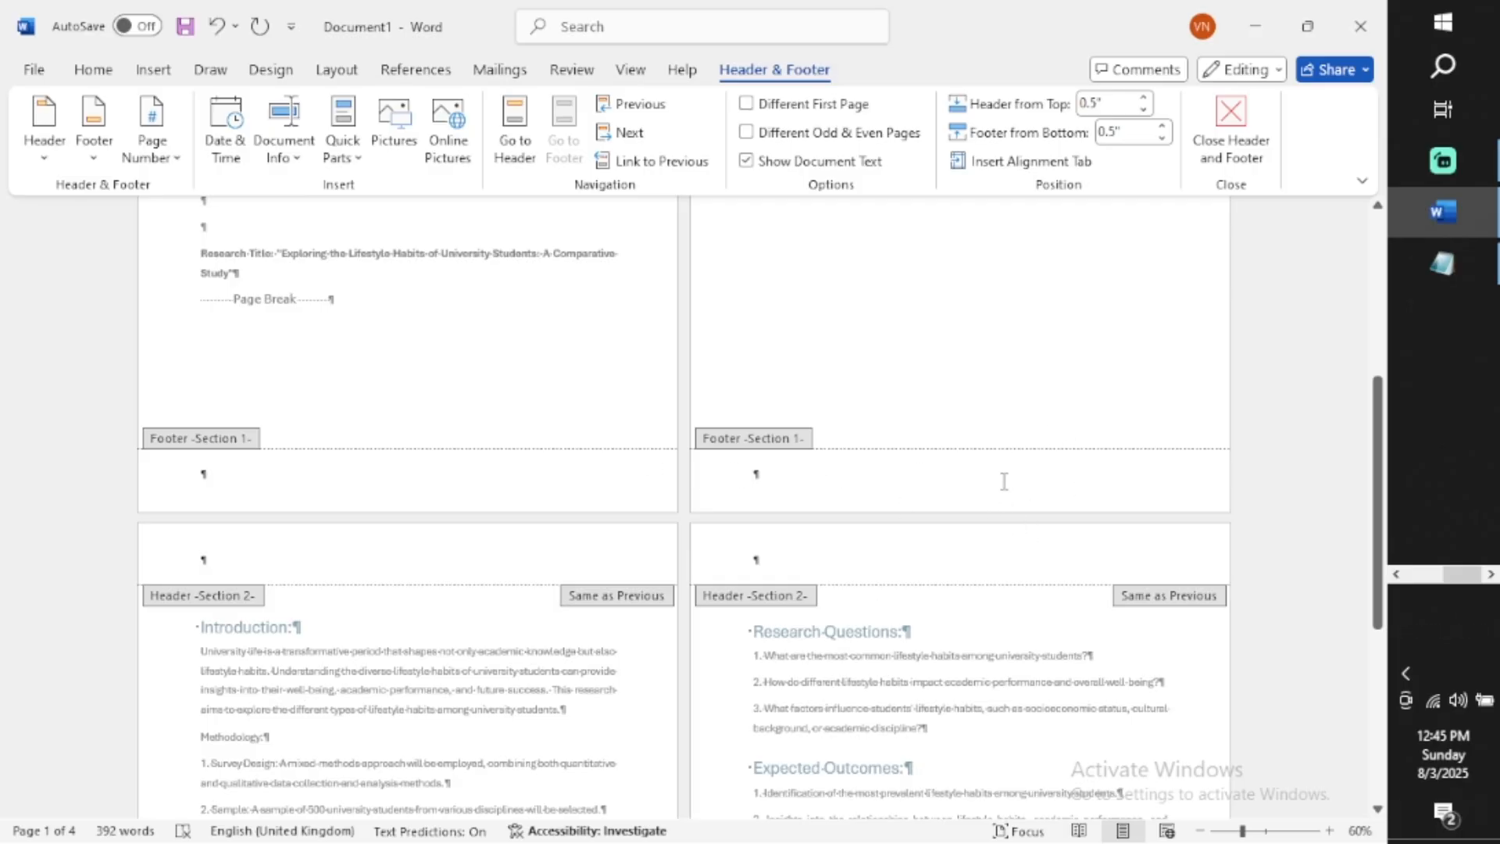
scroll(1004, 481, down, 9)
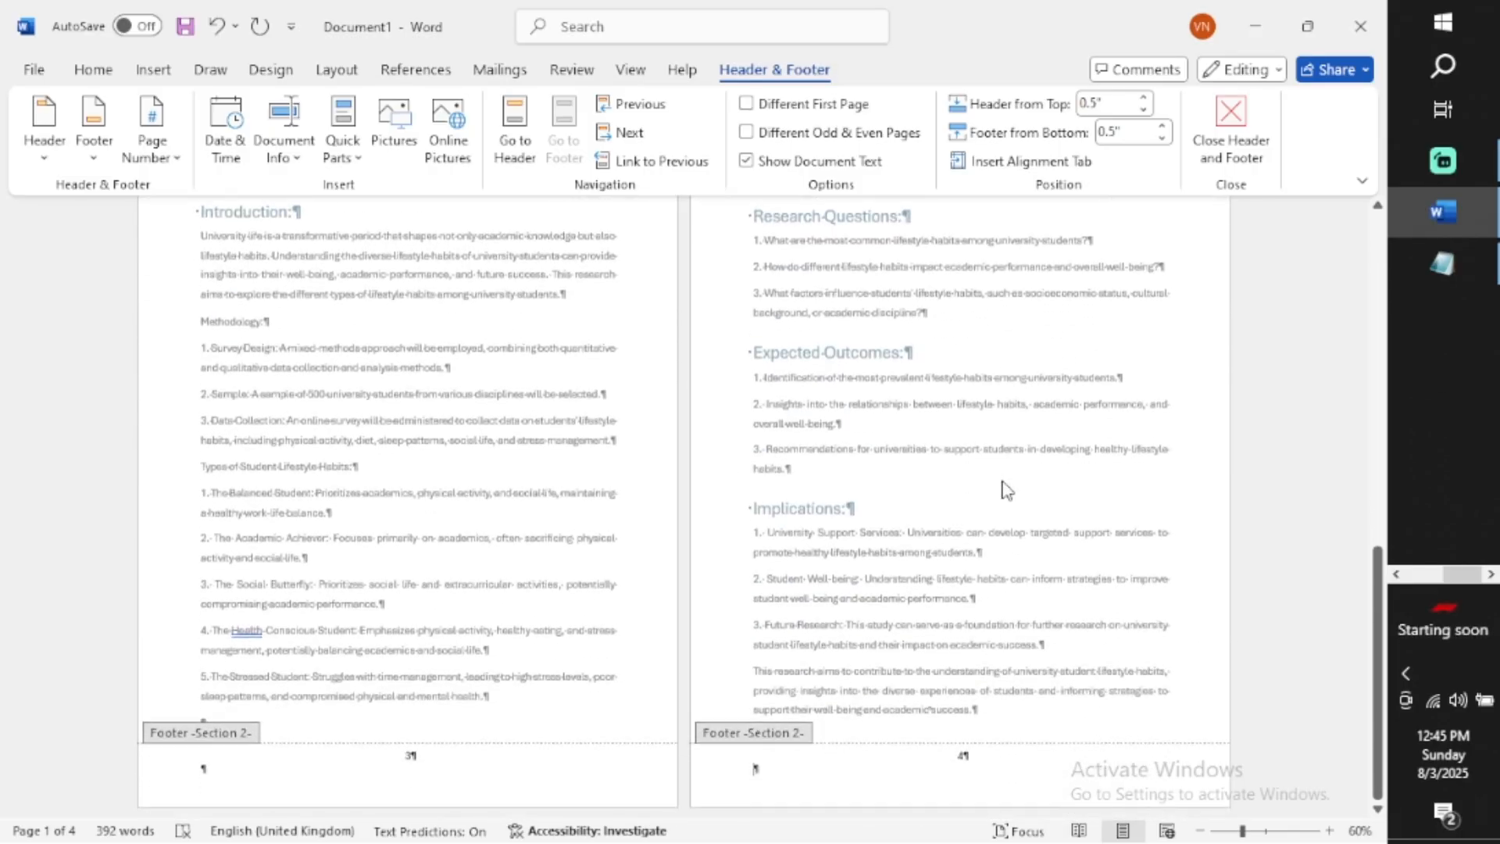
click(175, 161)
mouse_move(201, 258)
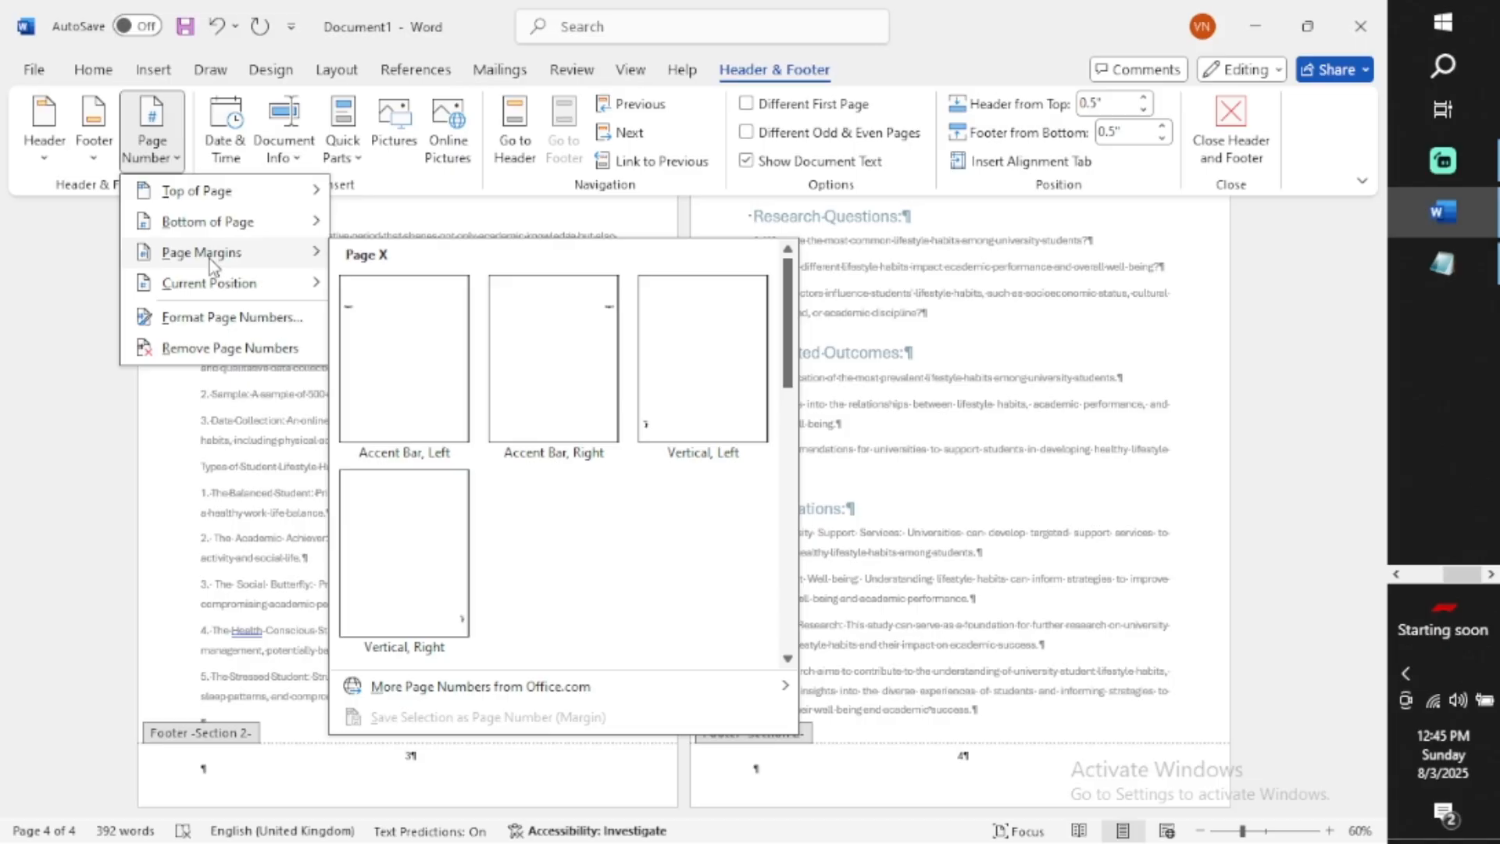
click(233, 317)
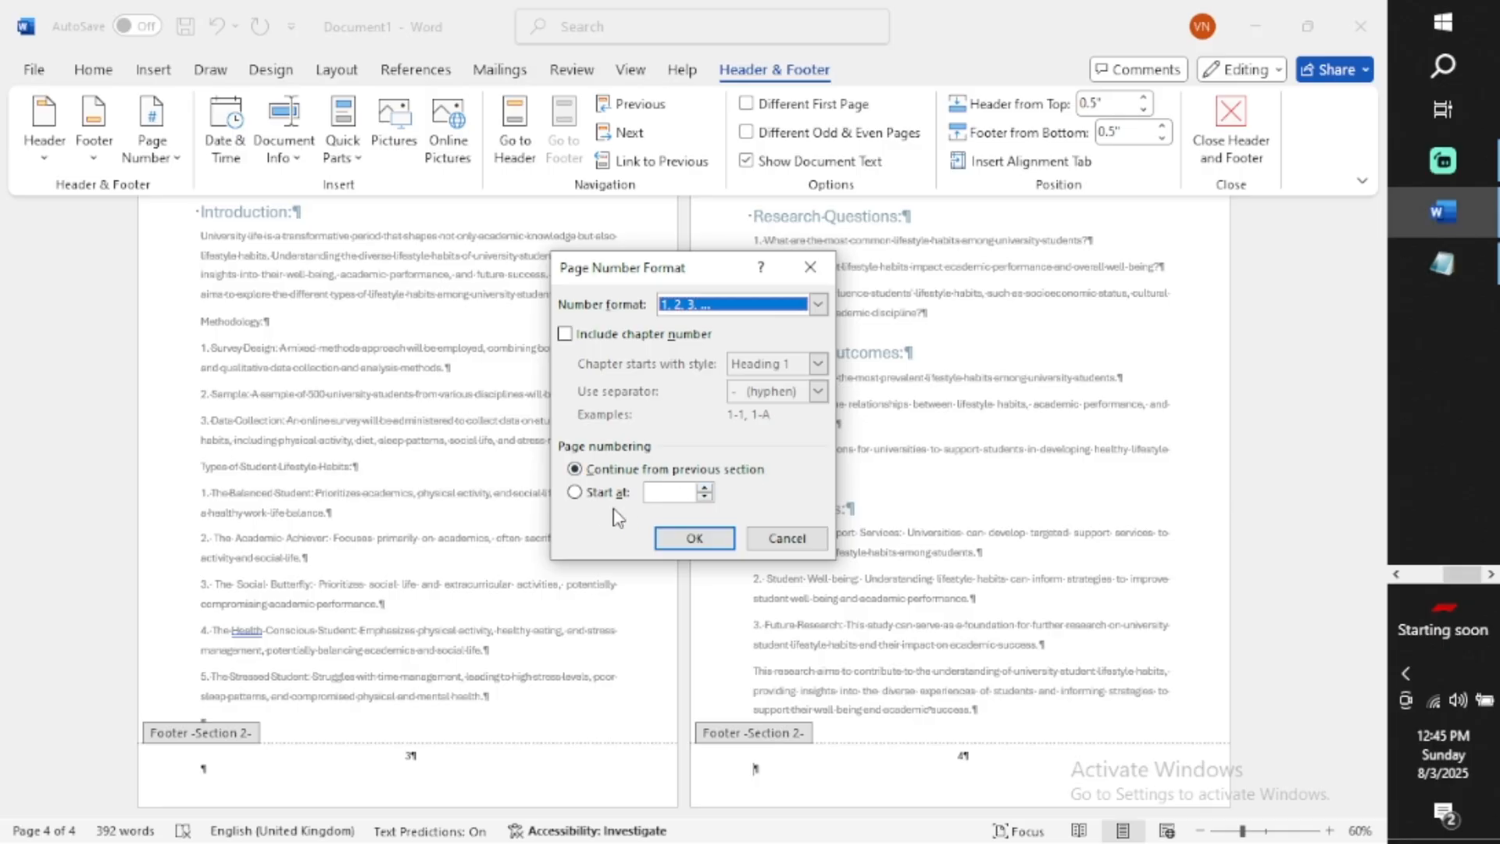
click(576, 493)
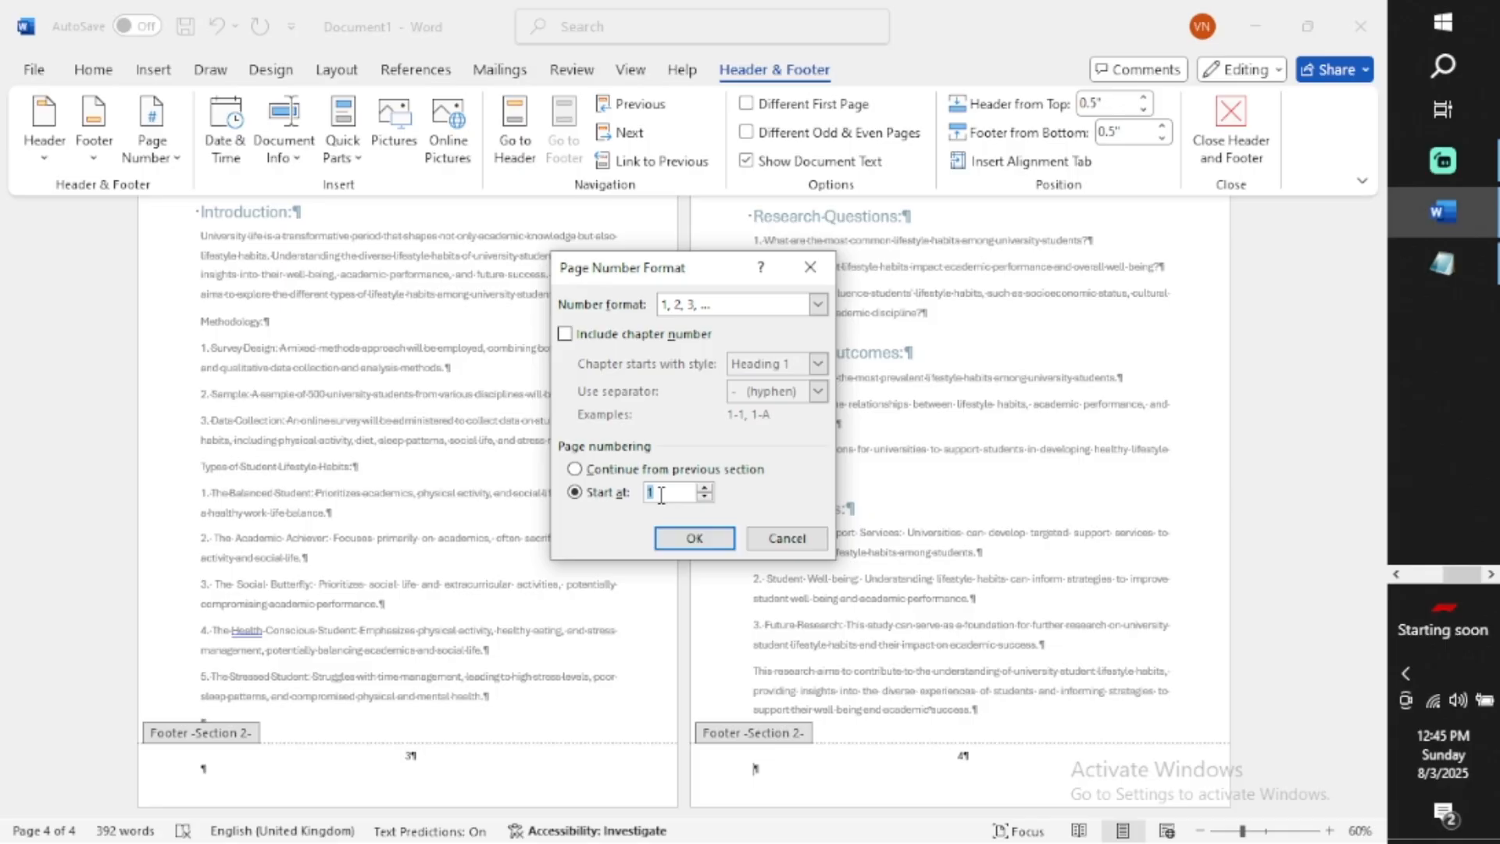
click(694, 538)
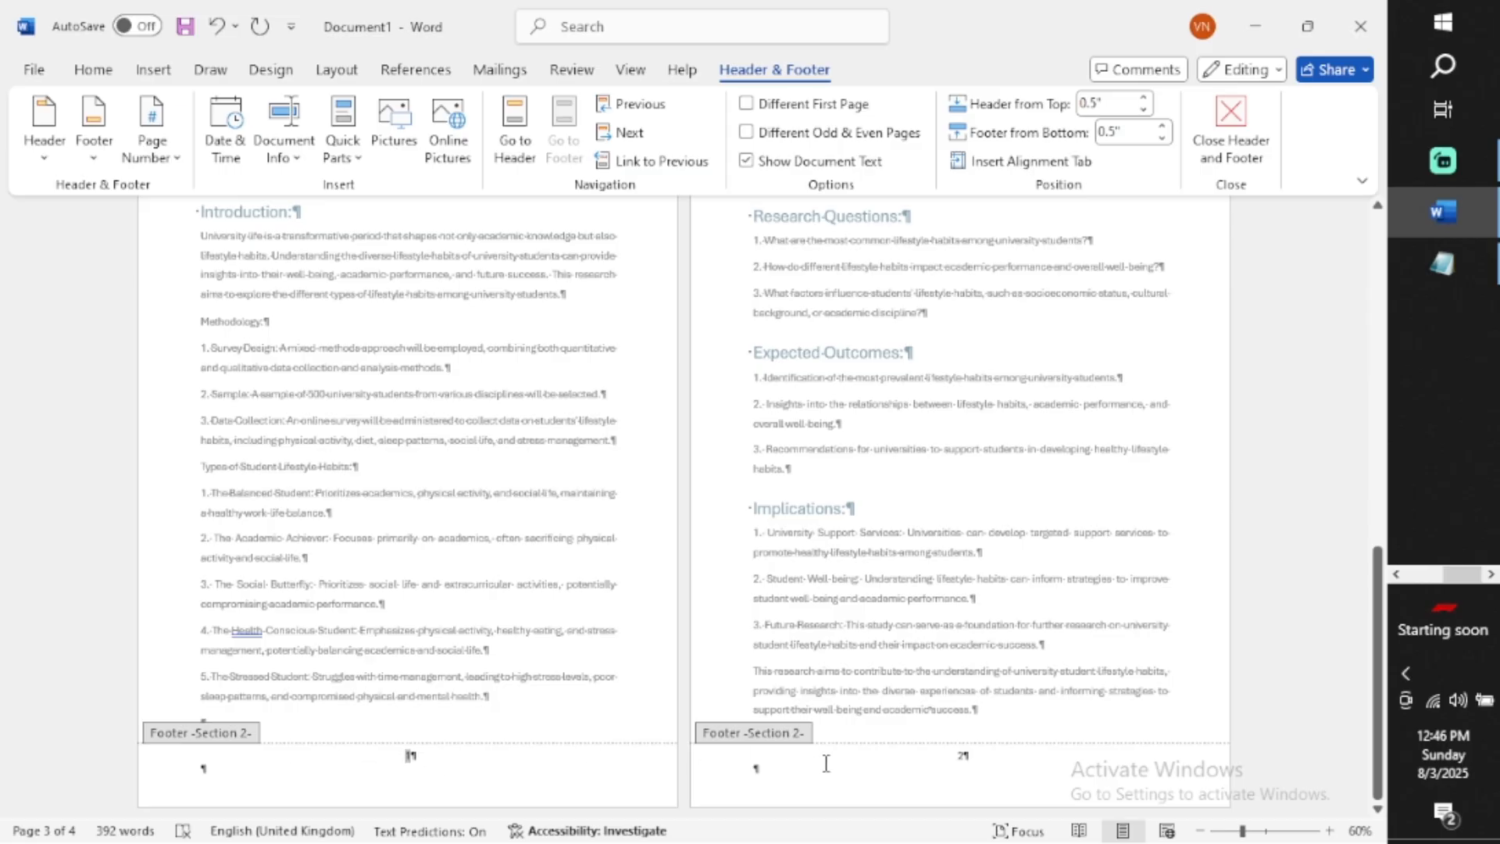
Leave footer editing and hide the formatting marks
click(924, 775)
double_click(161, 630)
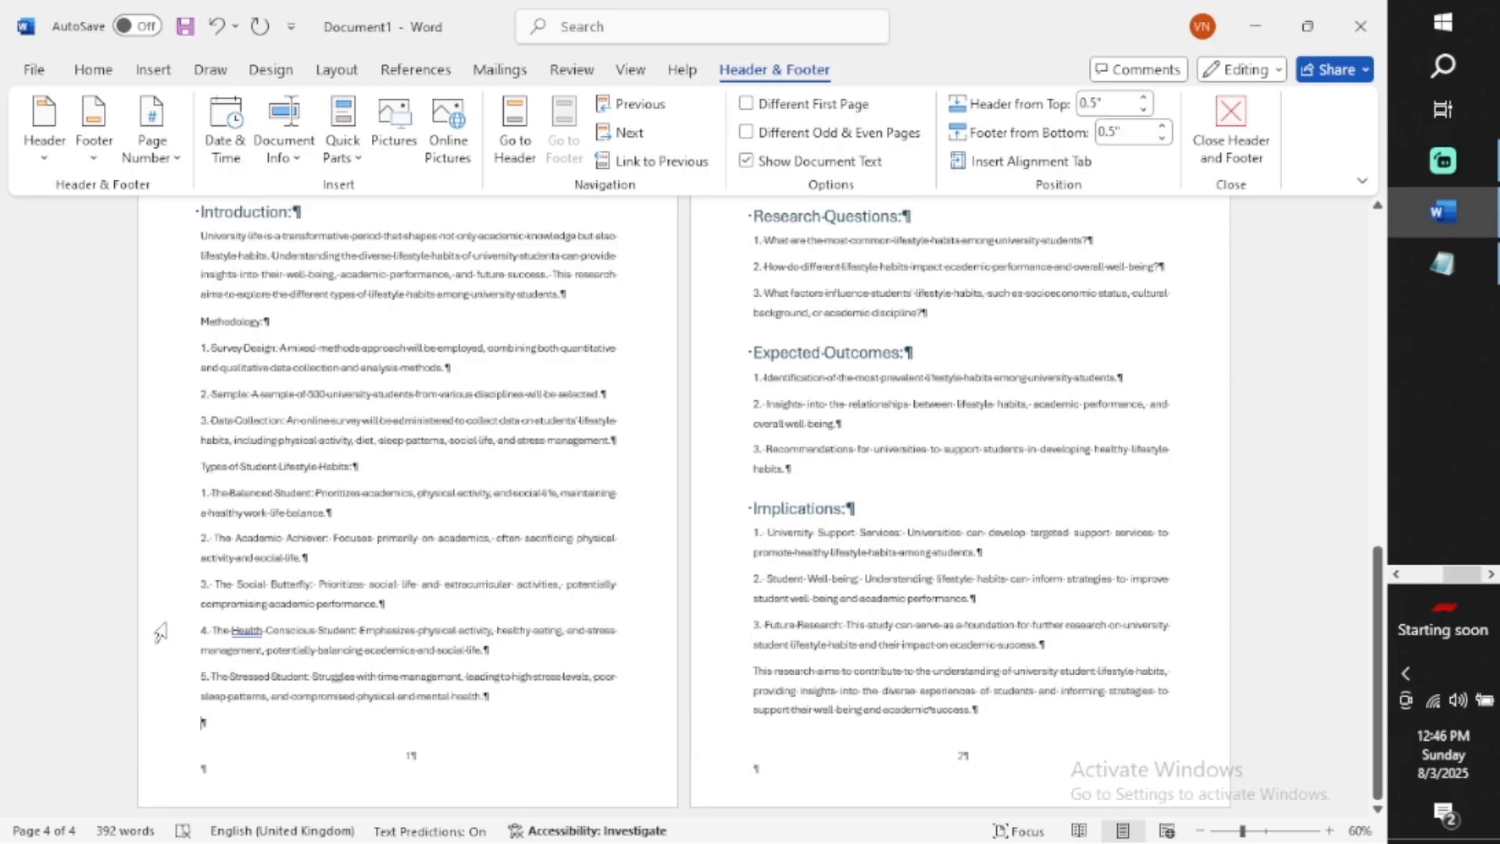
click(66, 608)
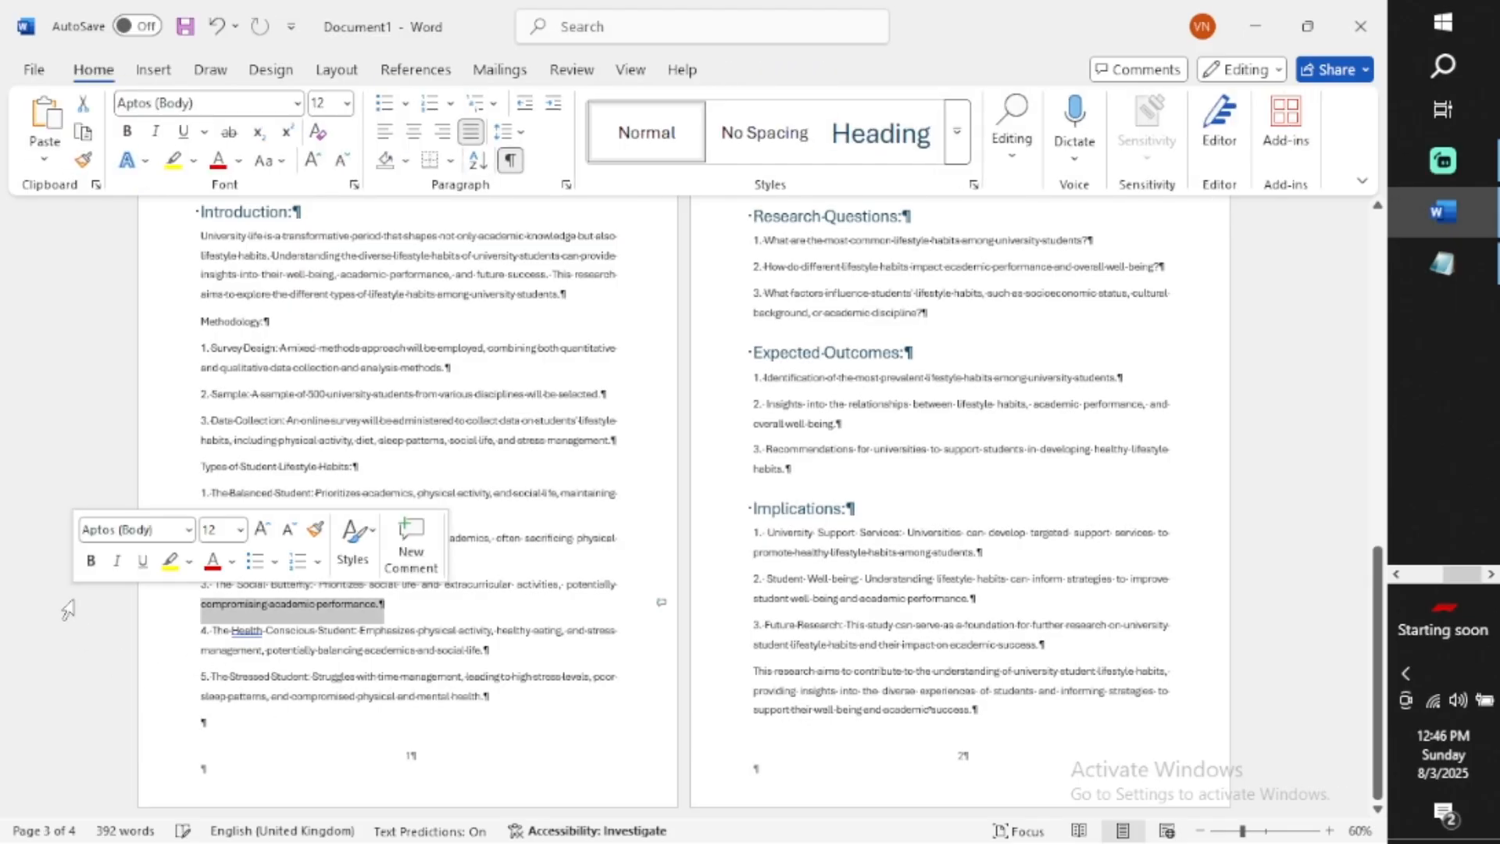
click(510, 160)
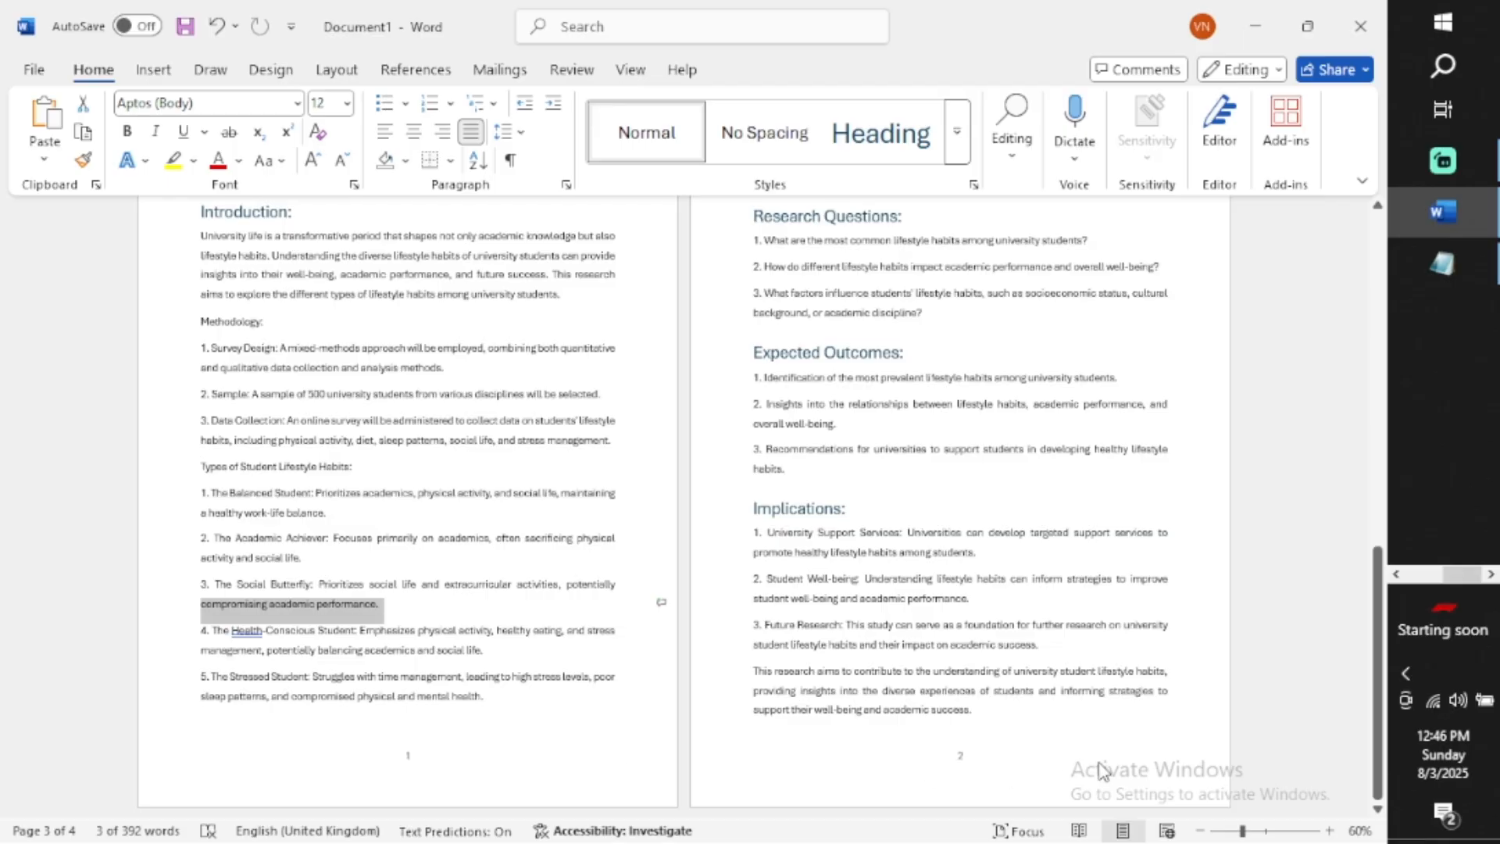
Update the entire table of contents on the contents page
scroll(857, 522, up, 10)
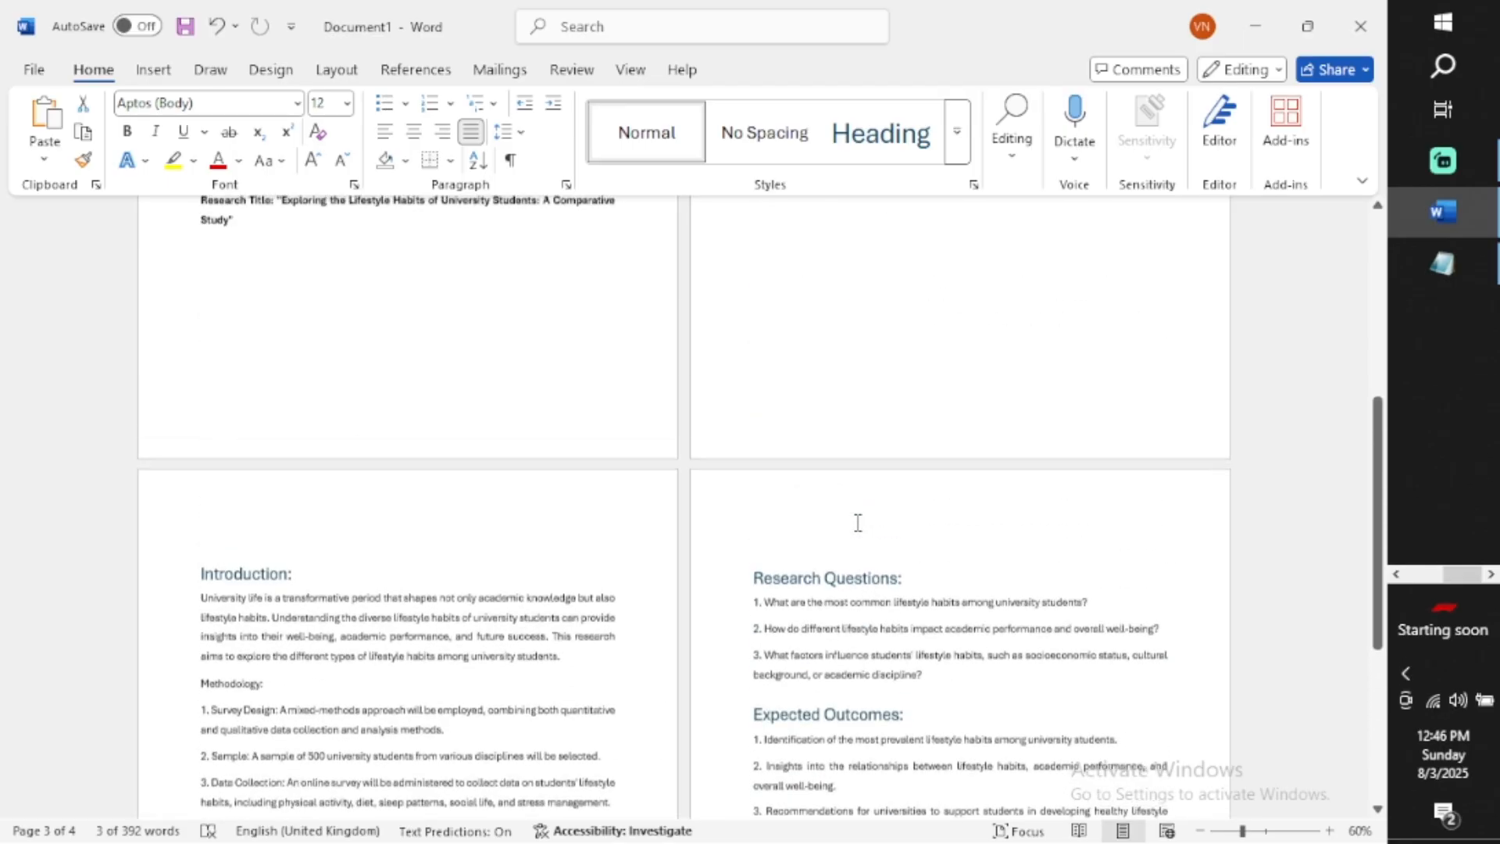
scroll(762, 493, up, 5)
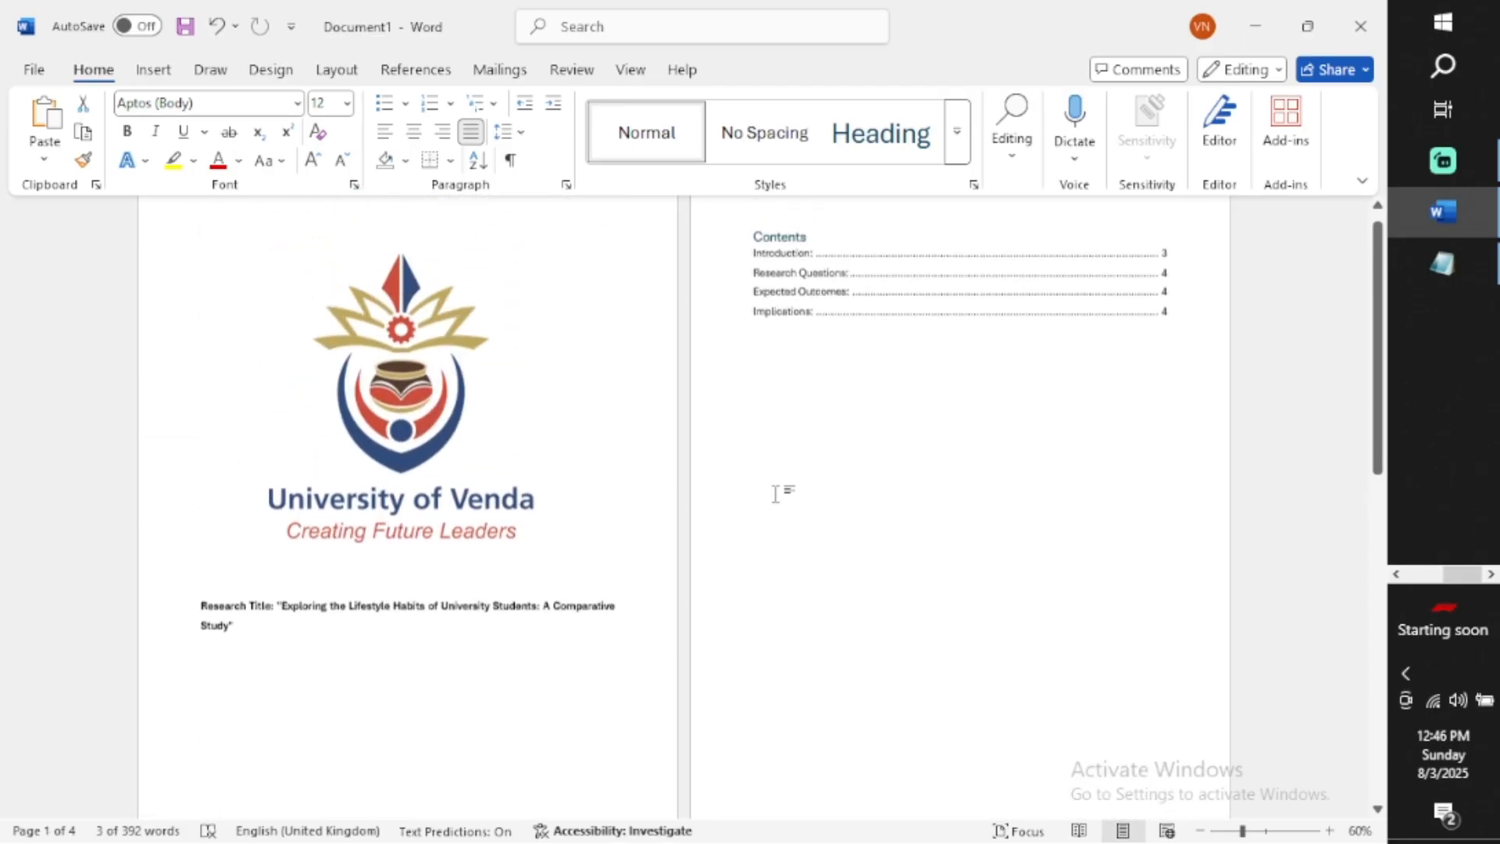
scroll(776, 494, up, 2)
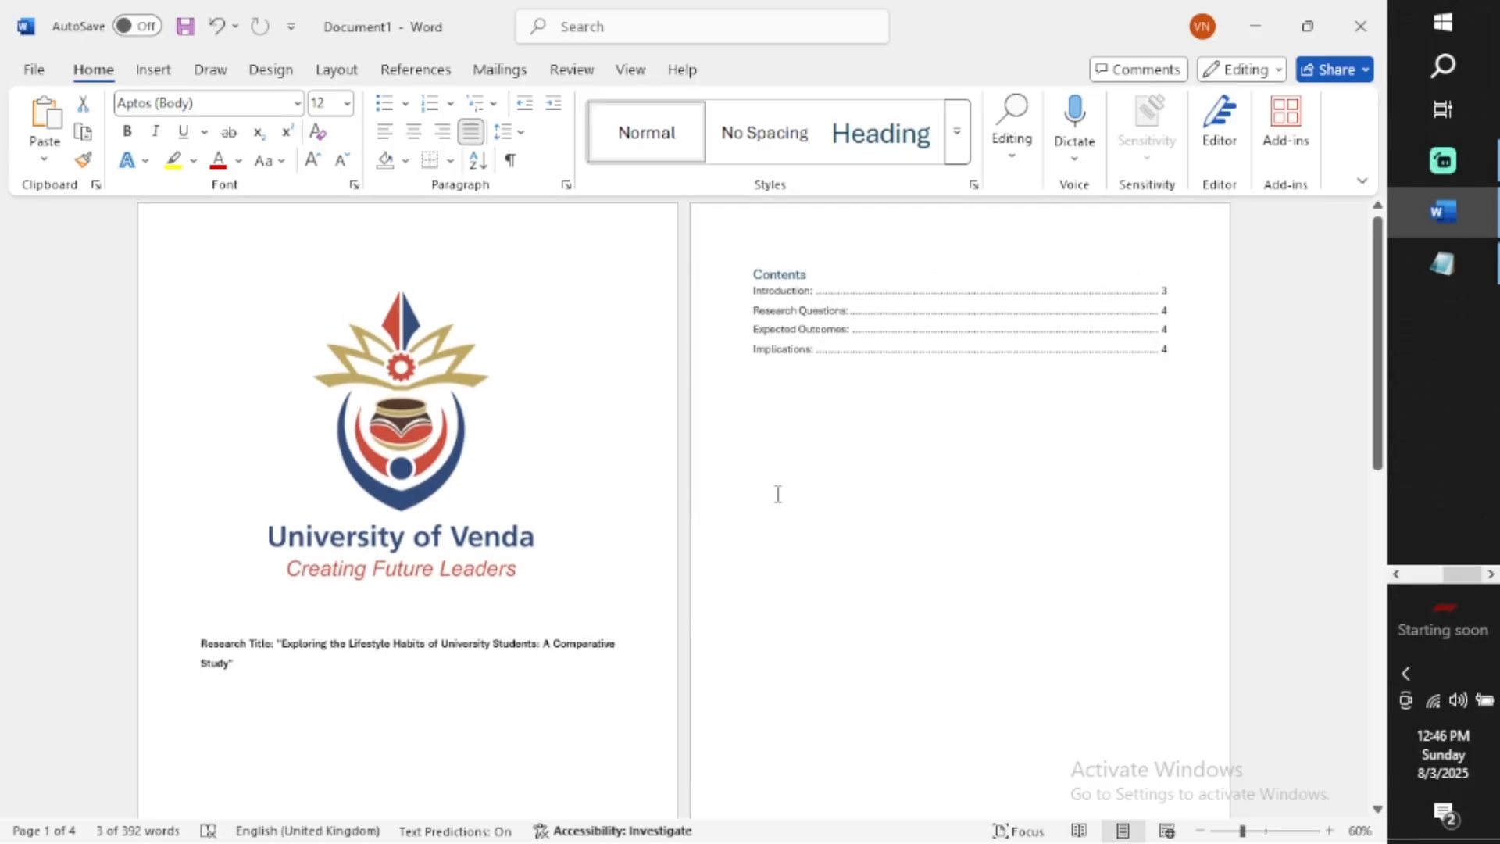
scroll(778, 494, down, 7)
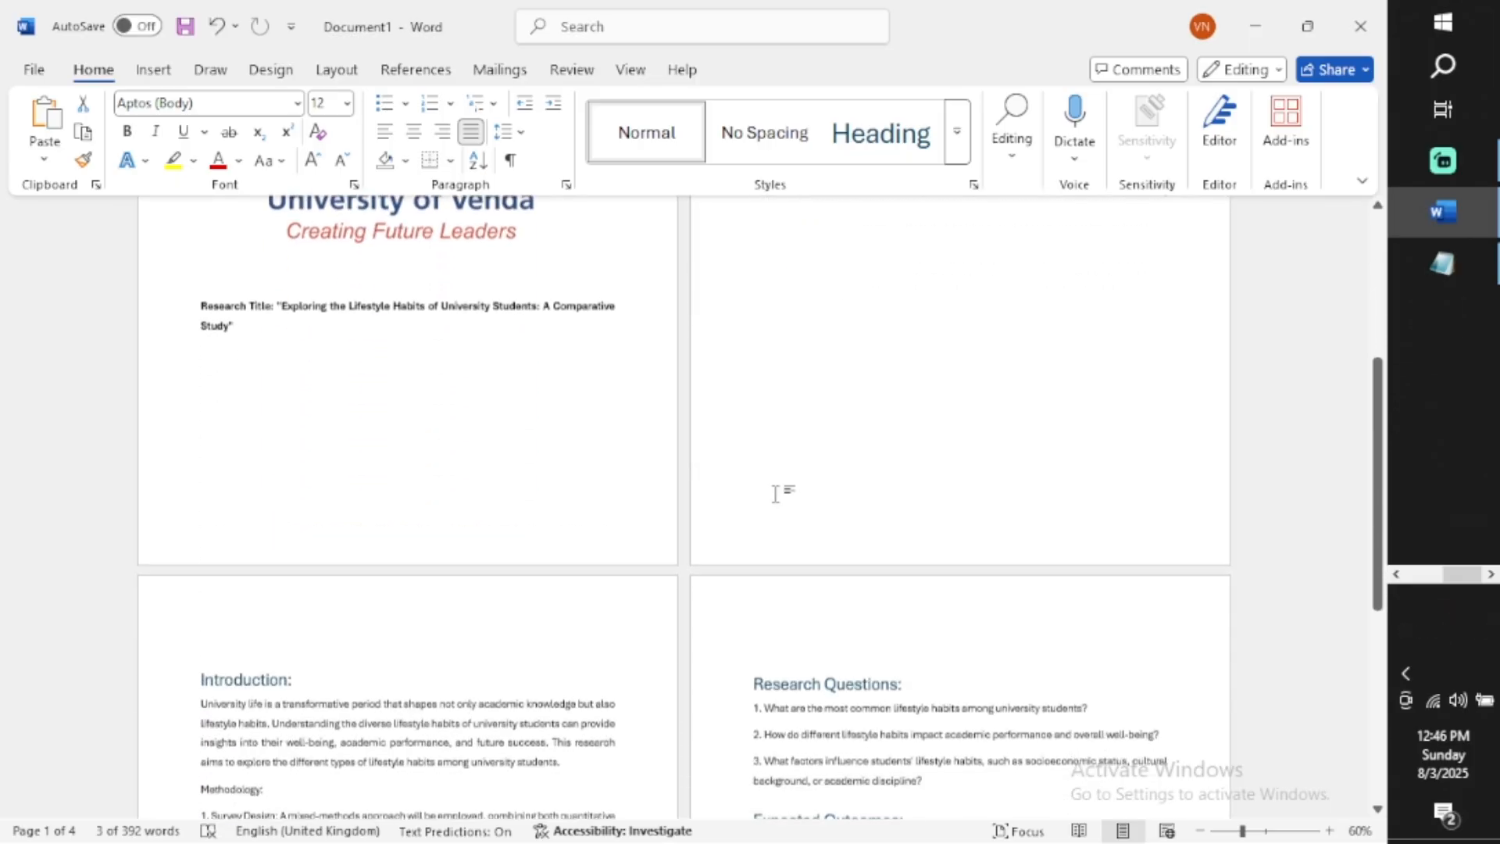
scroll(919, 531, up, 7)
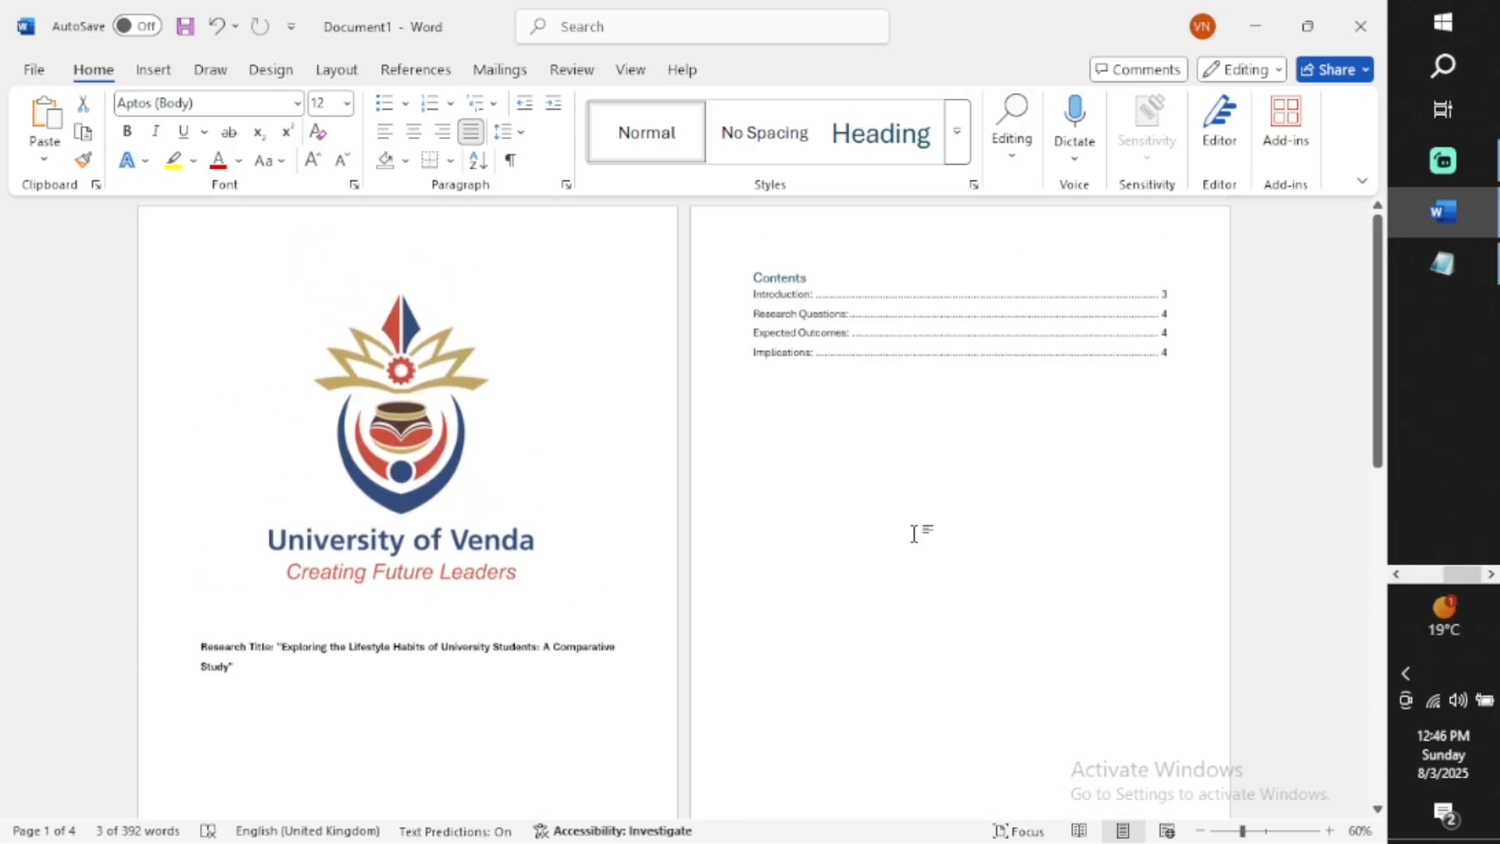
click(781, 279)
click(881, 262)
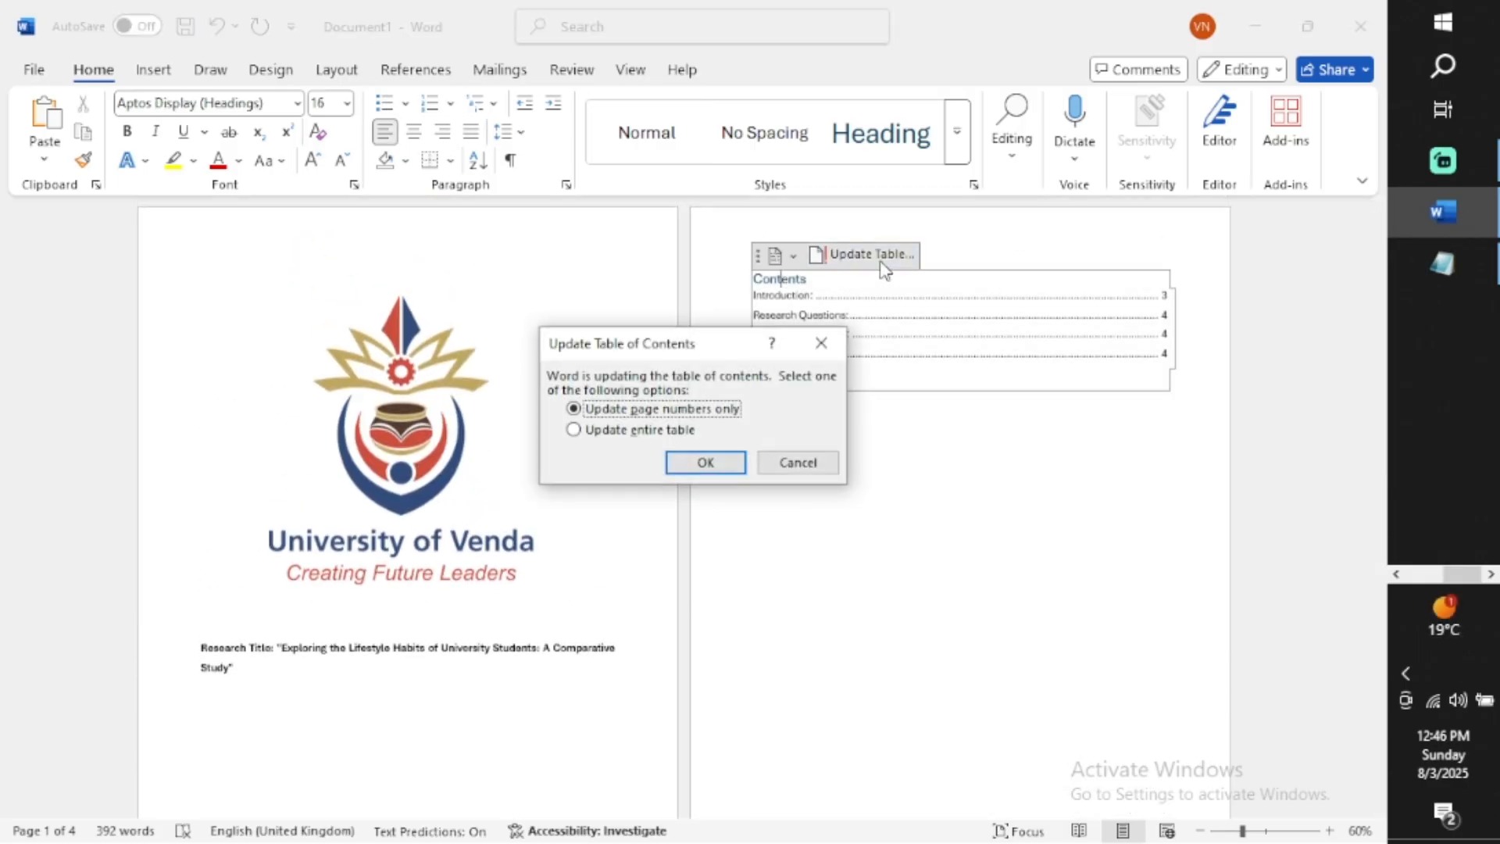
click(670, 435)
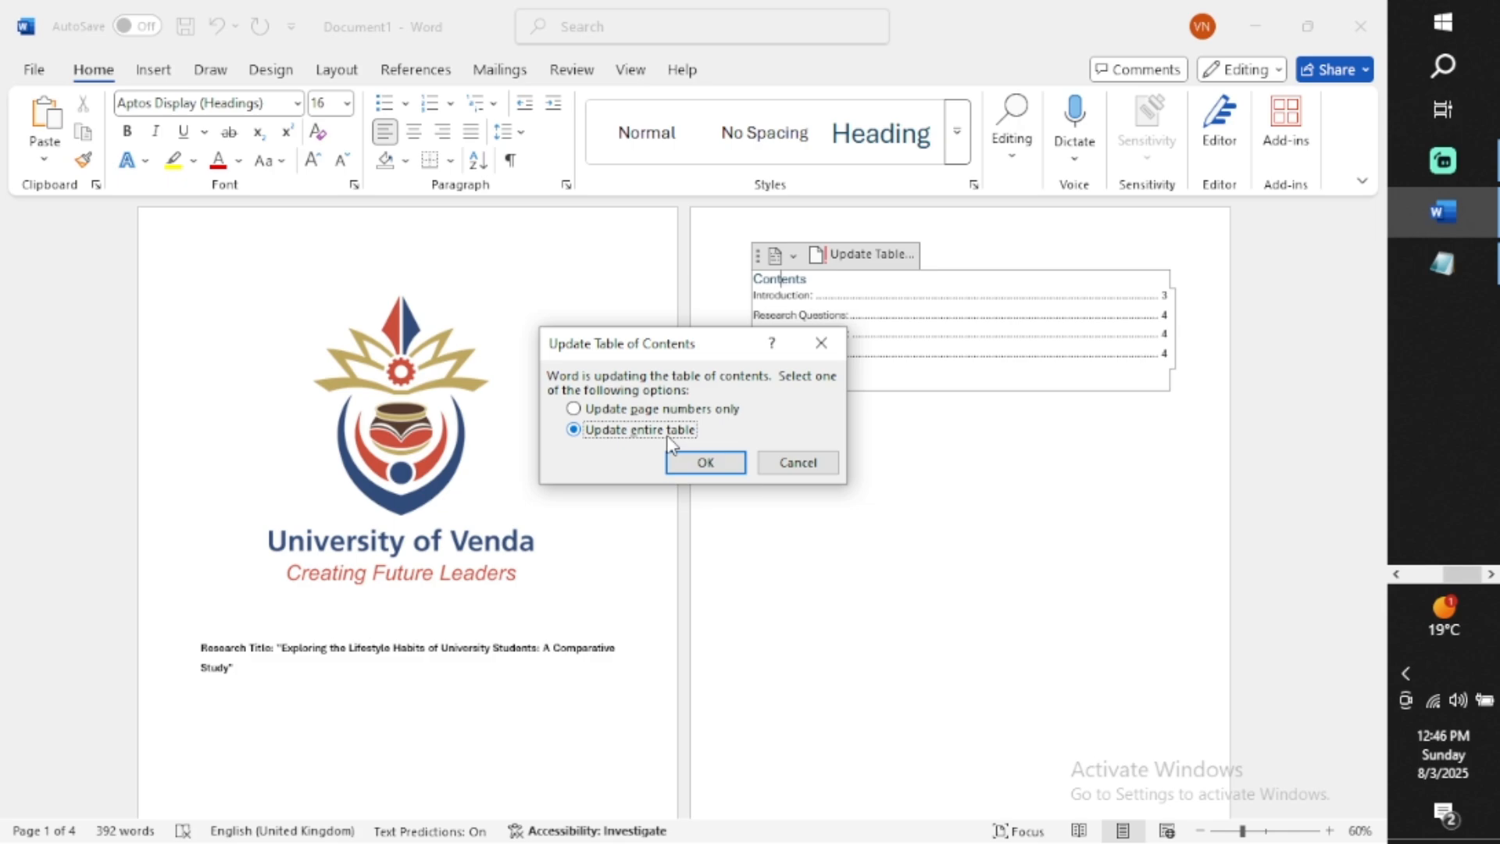
click(714, 467)
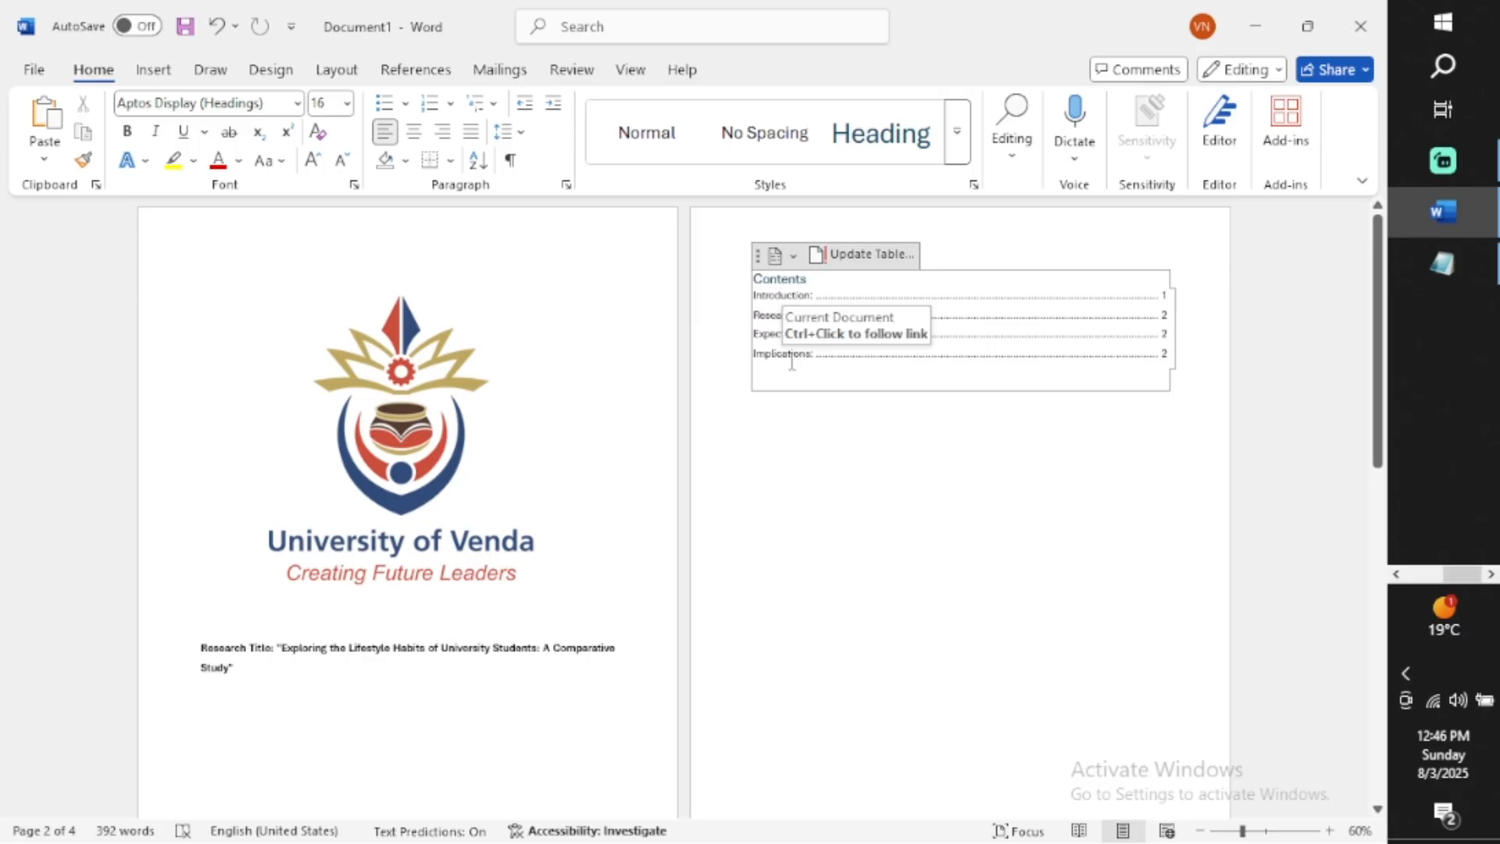
scroll(828, 371, down, 10)
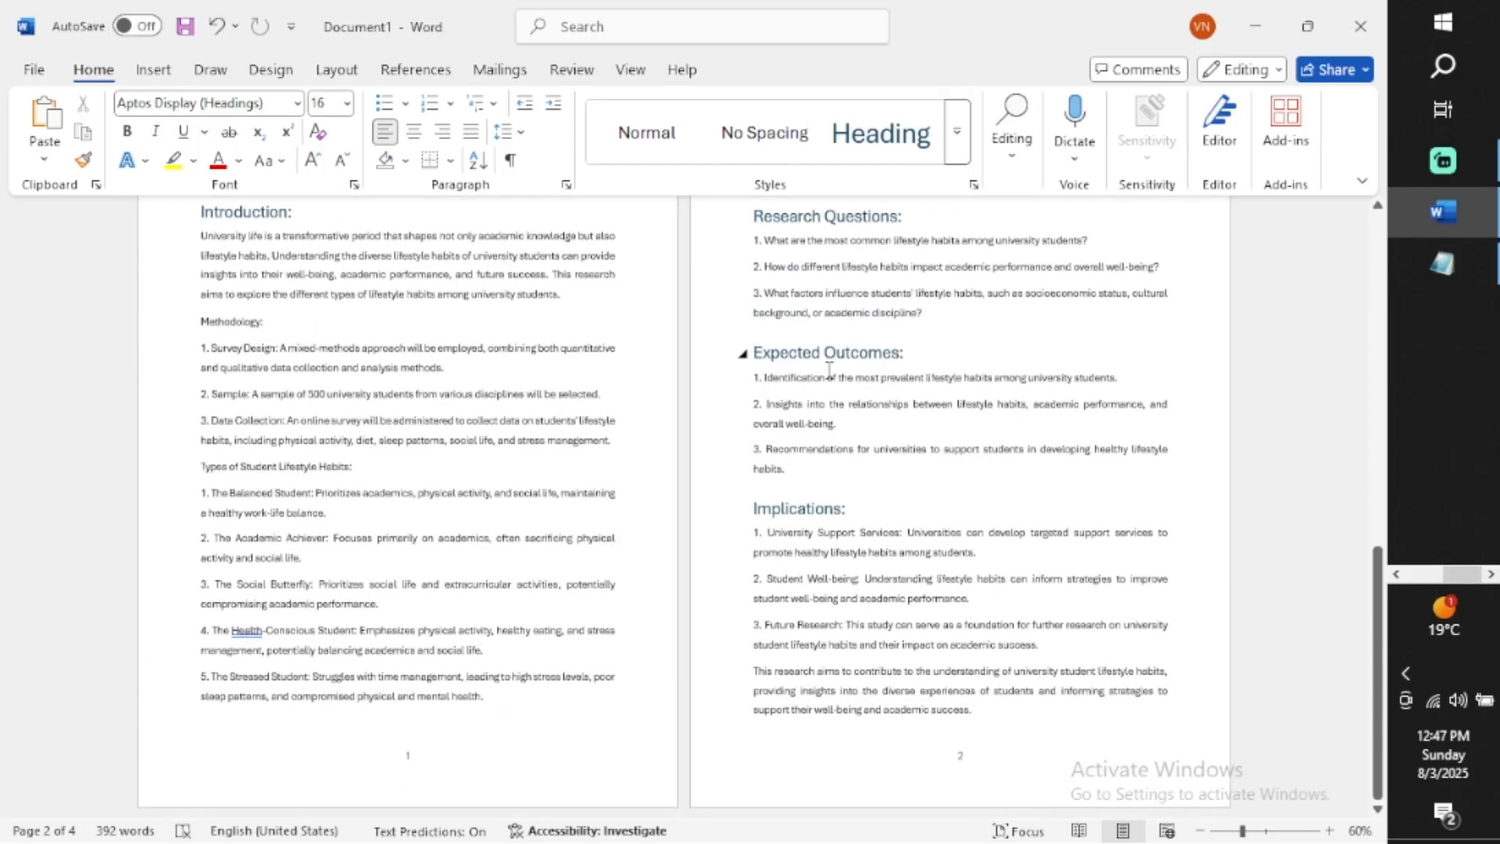
scroll(830, 370, up, 10)
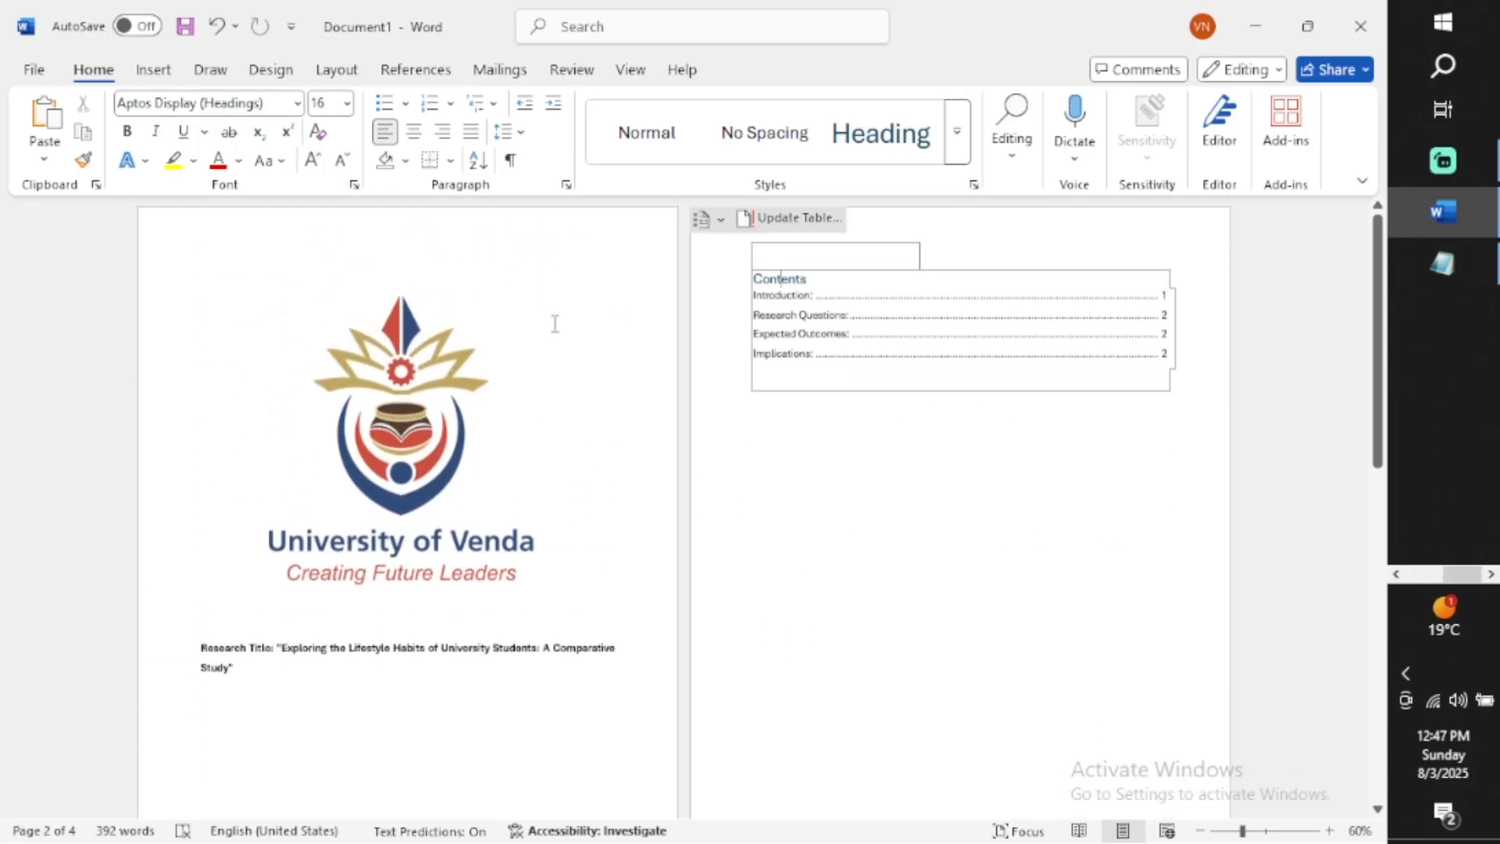